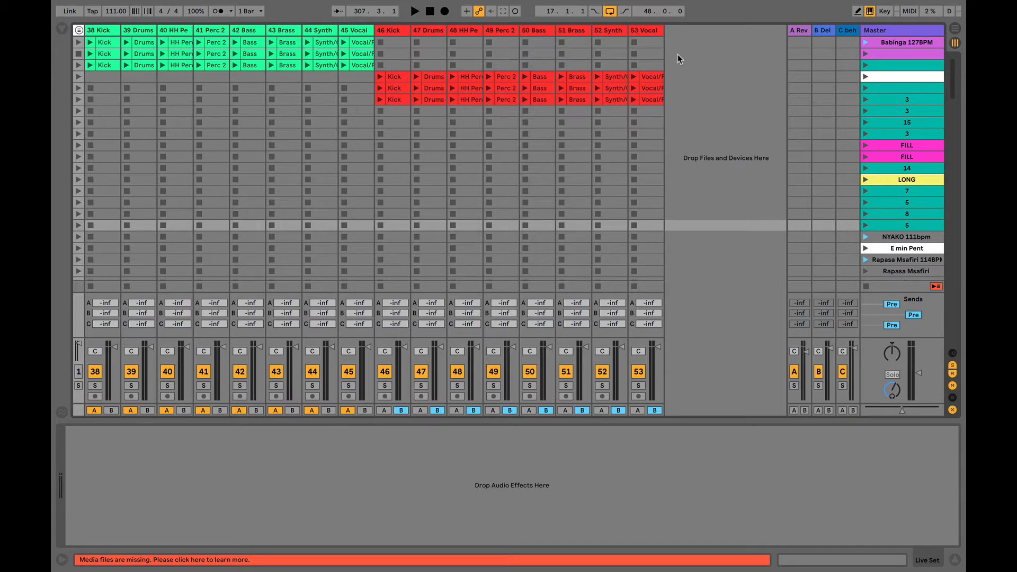
- Insert a widened audio track after 53 Vocal and duplicate it
right_click(678, 54)
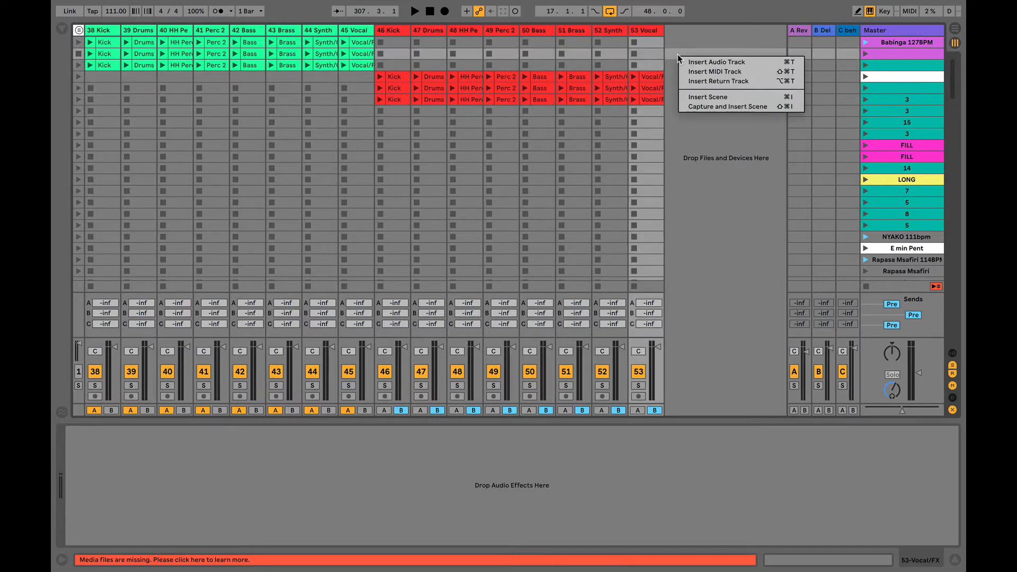
click(707, 63)
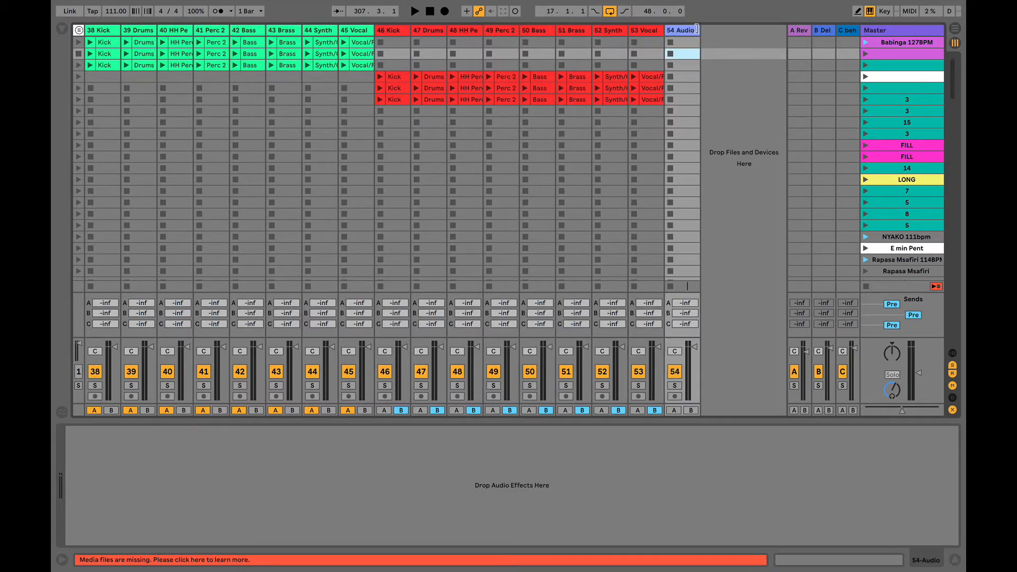
drag(696, 29, 720, 29)
key(super)
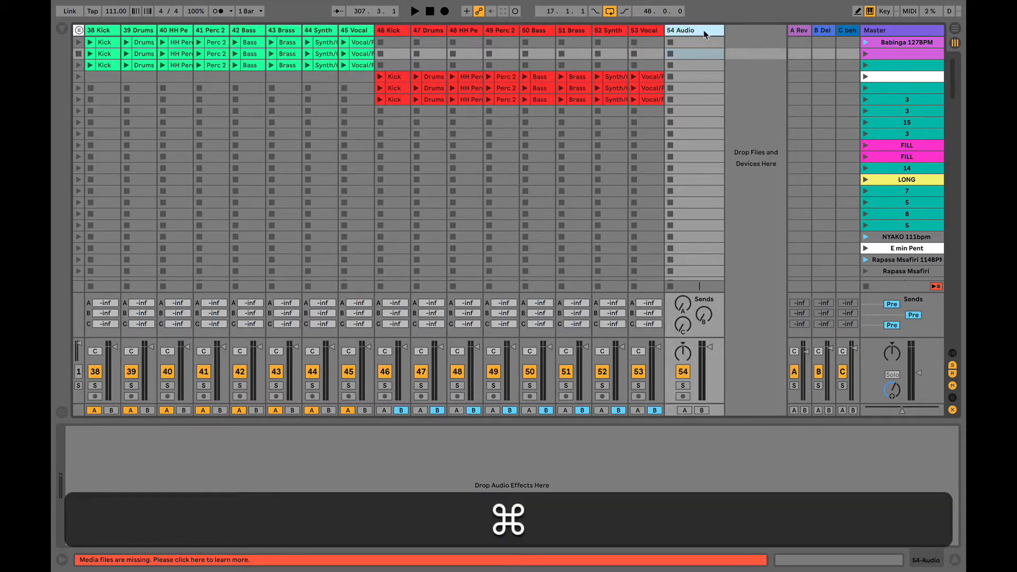
key(super+d)
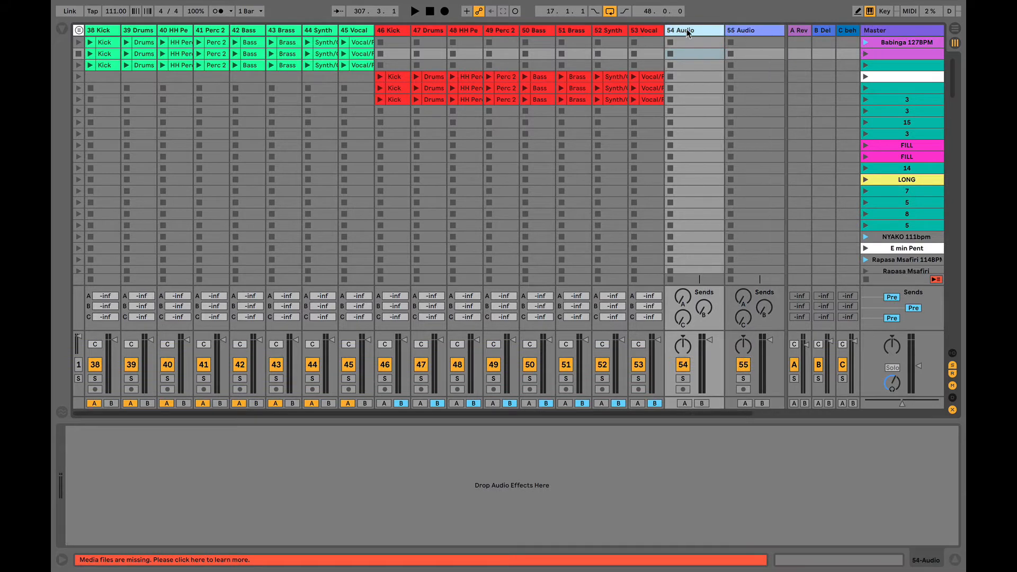
- Rename the two new audio tracks 'Deck A' and 'Deck B'
key(super)
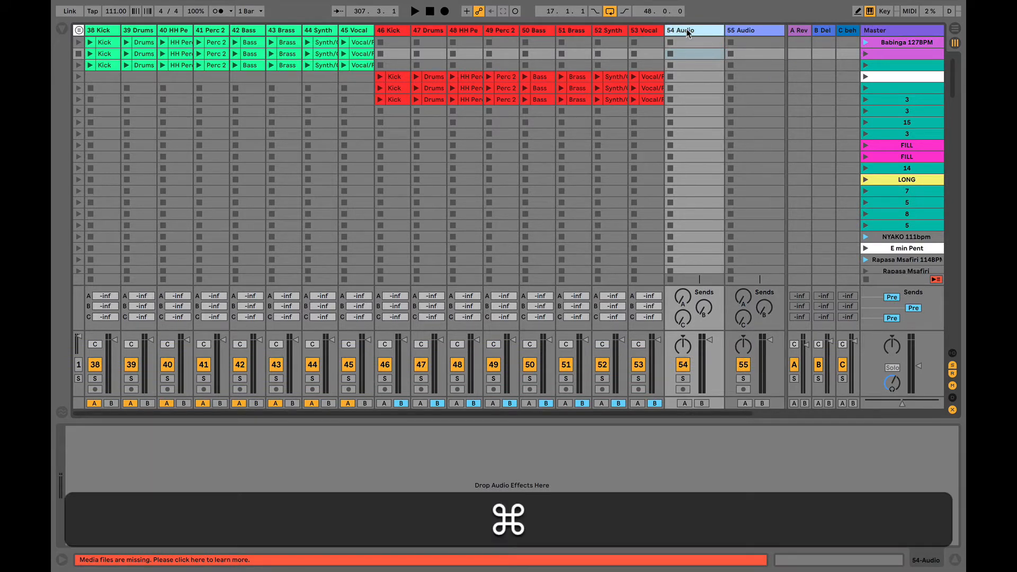
key(super+r)
text(De)
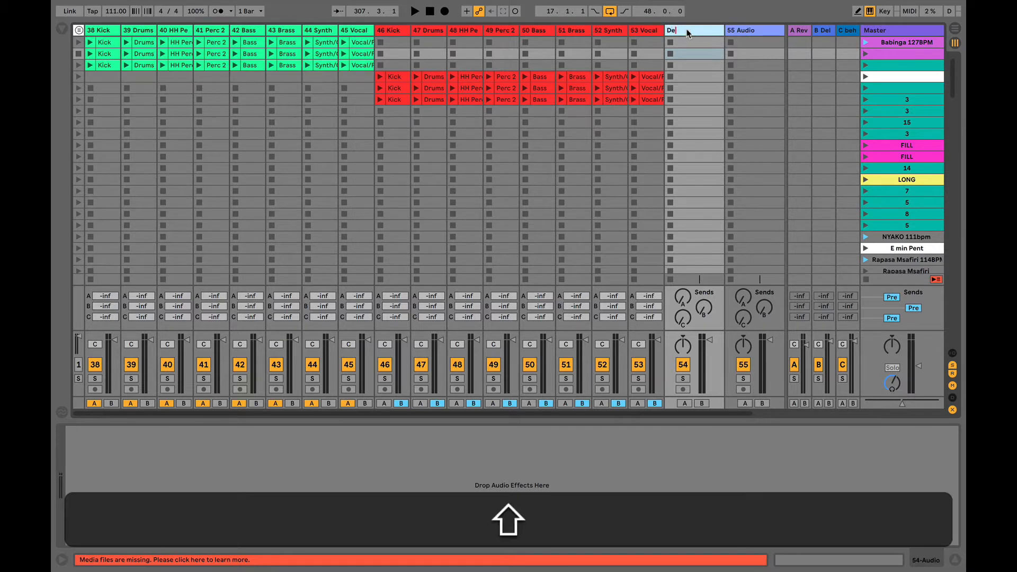
text(ck A)
click(750, 30)
key(super+r)
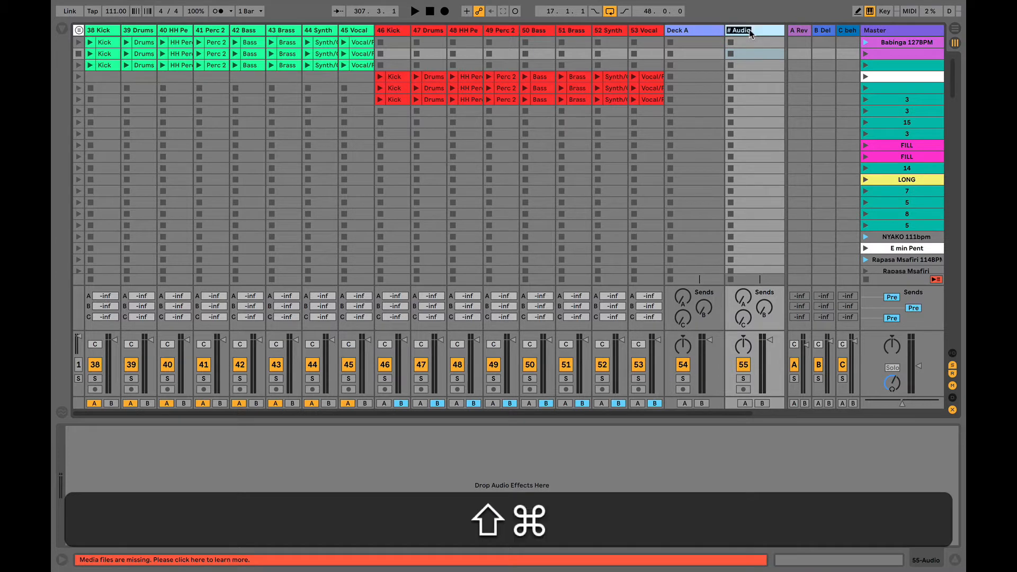
text(Deck B)
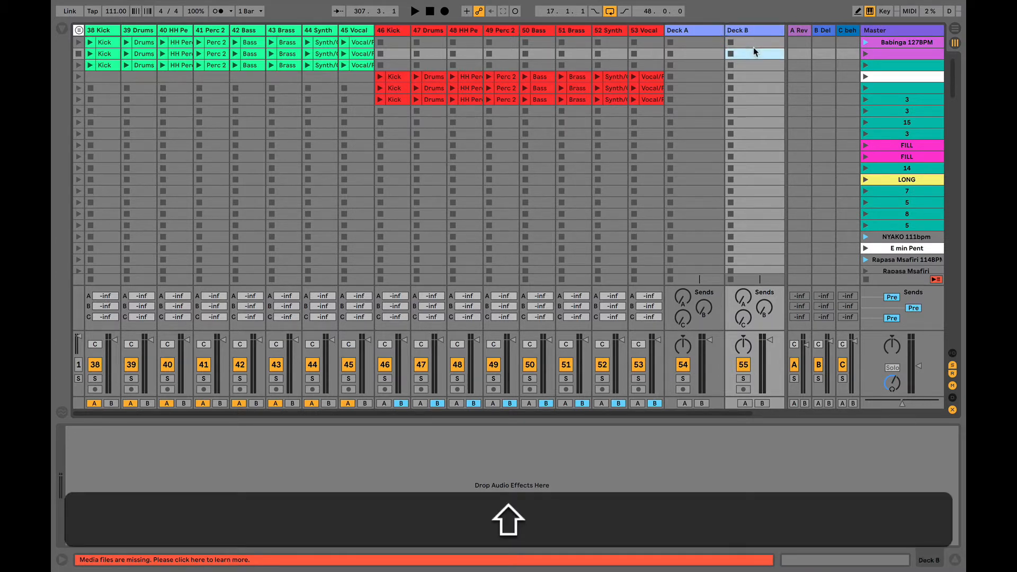
click(691, 32)
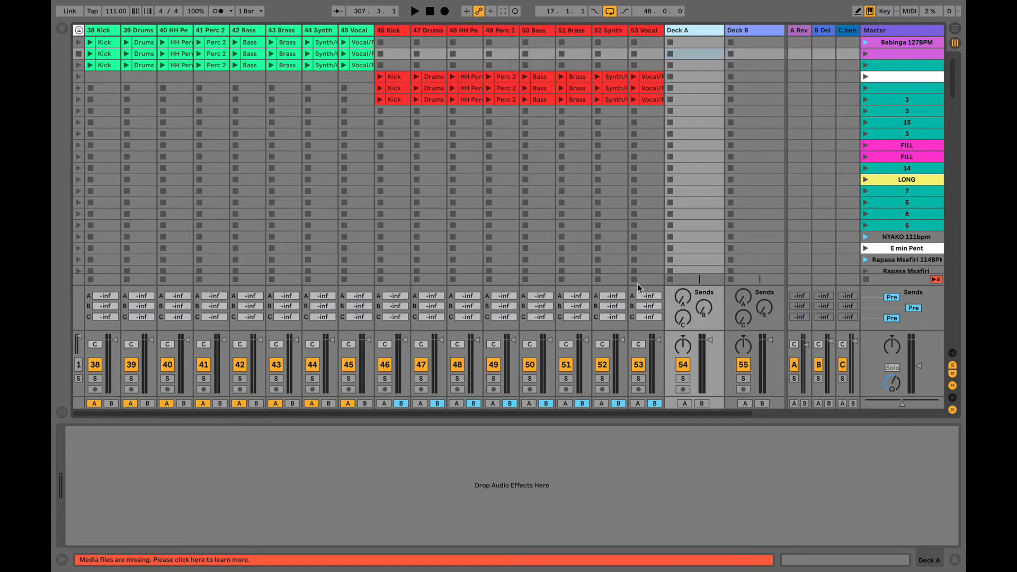
- Assign Deck A to crossfader side A and Deck B to side B, recentre the crossfader, and show In/Out routing
click(685, 404)
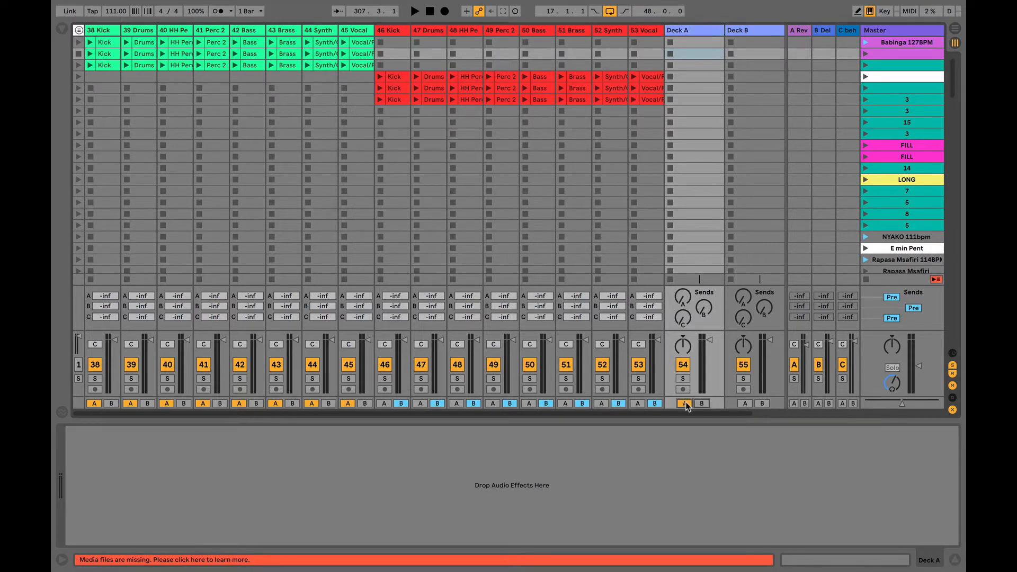
click(763, 404)
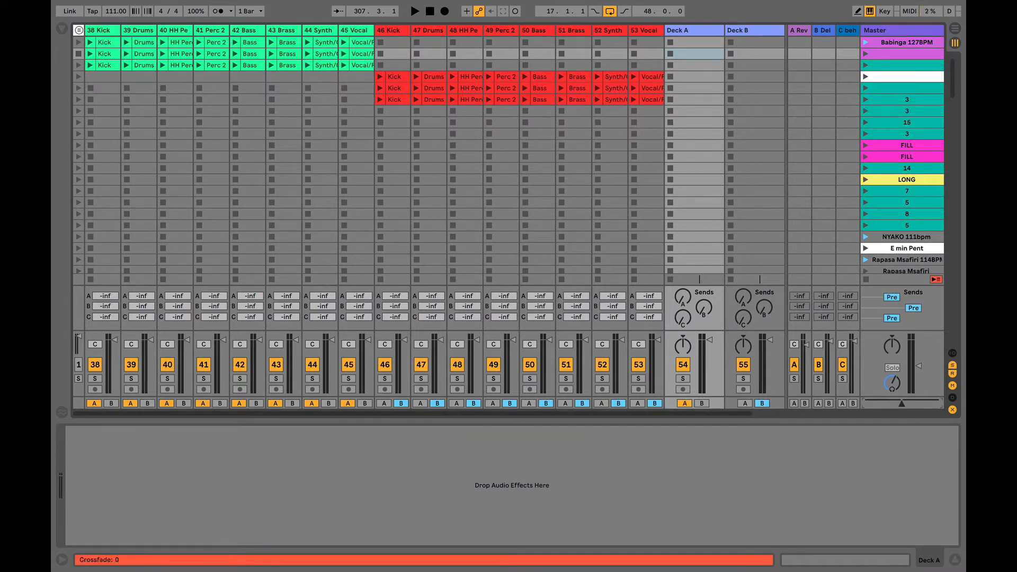
key(BackSpace)
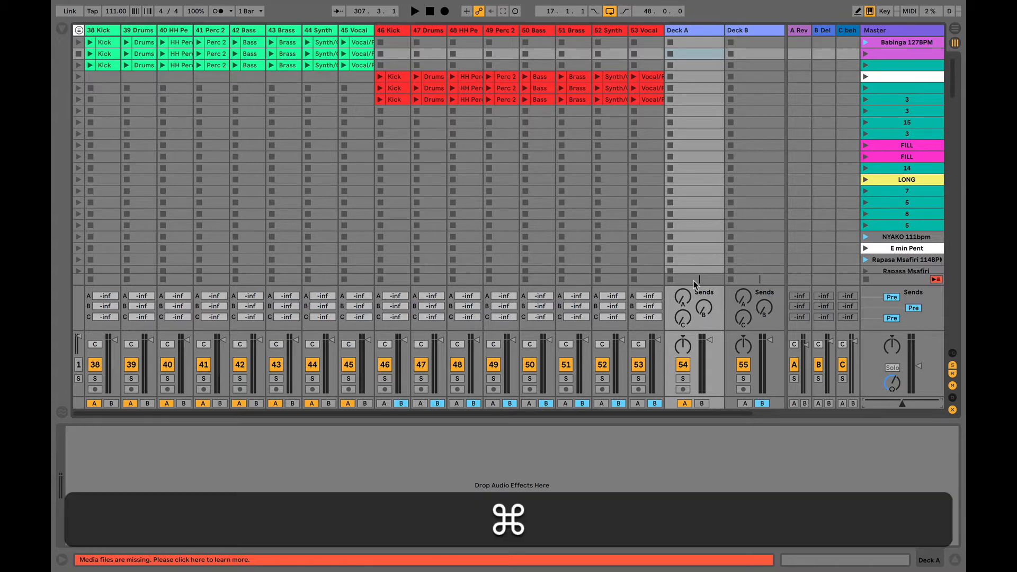
key(super+alt+i)
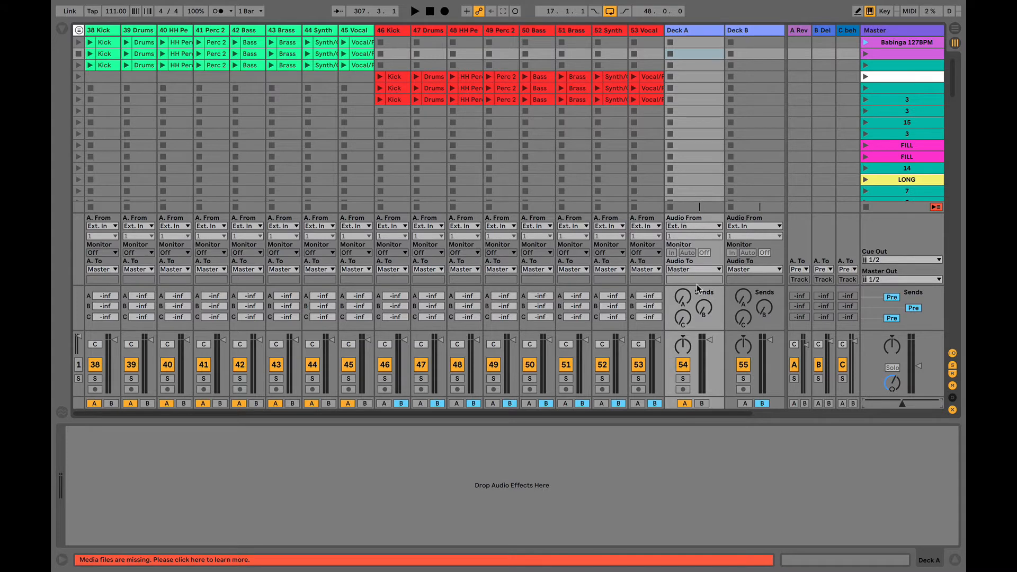
- Route tracks 38 Kick through 45 Vocal to output into Deck A
click(104, 28)
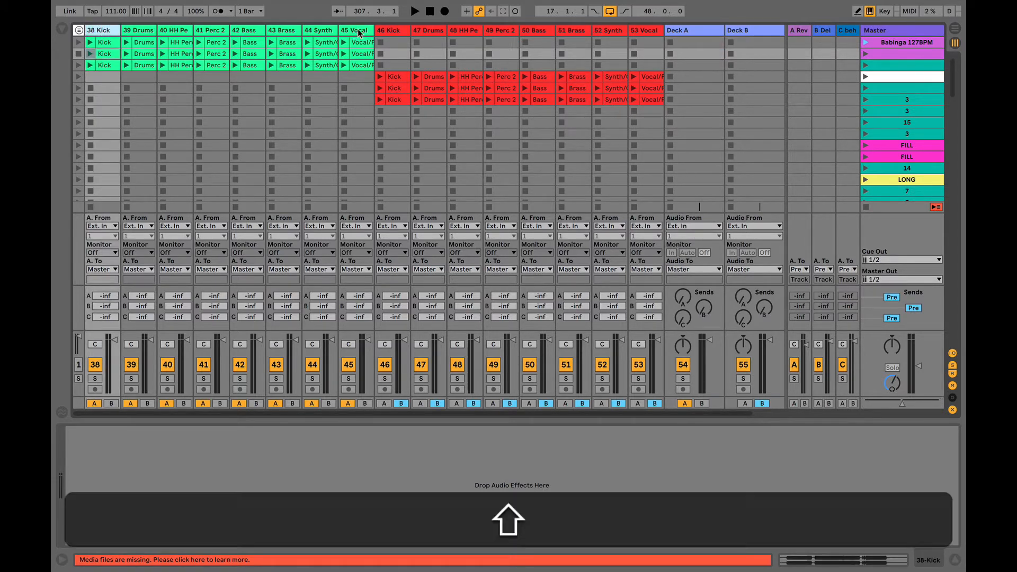
shift+click(359, 30)
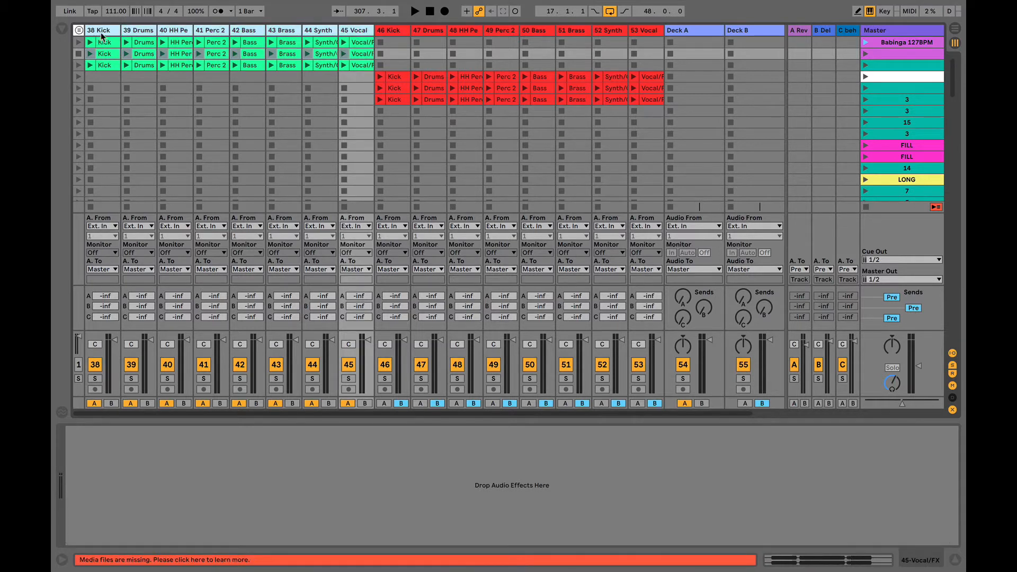
click(100, 270)
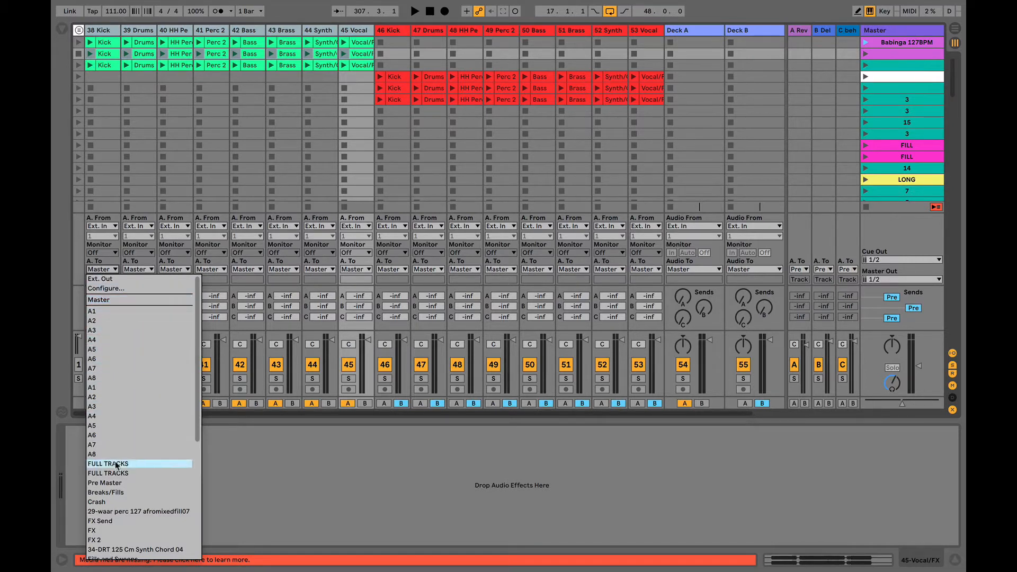
scroll(115, 463, down, 6)
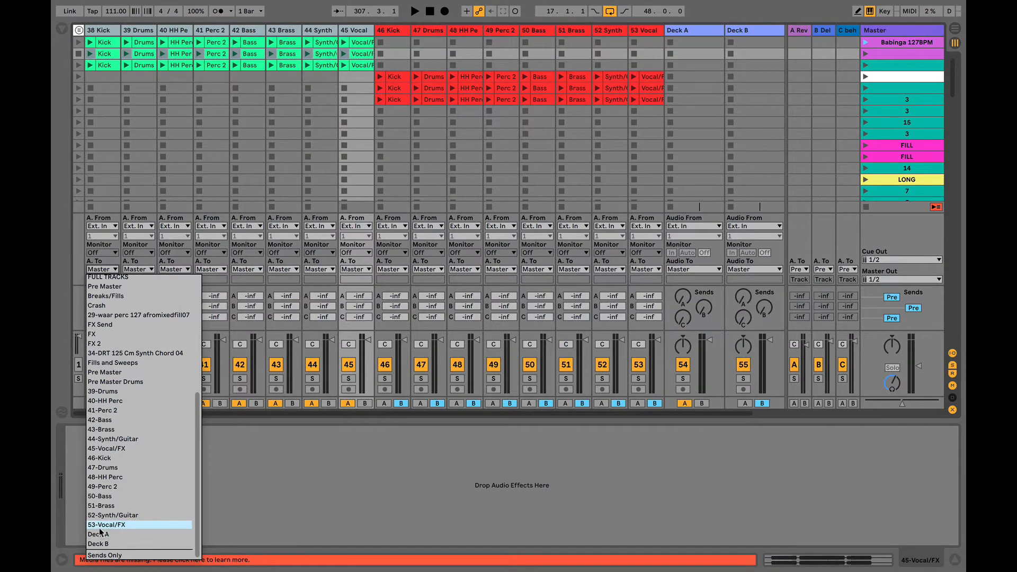
click(100, 532)
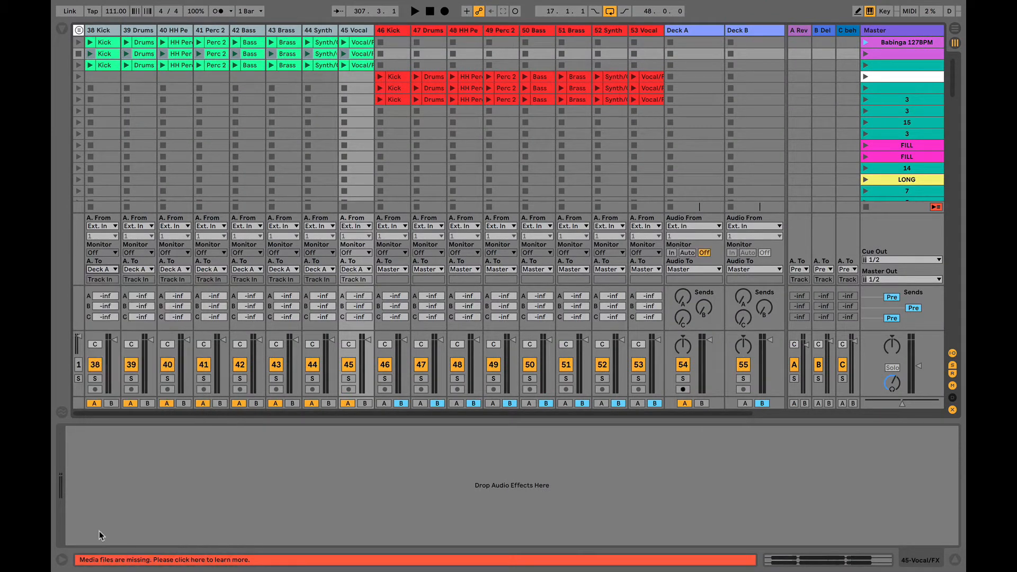
- Route tracks 46 Kick through 53 Vocal to output into Deck B
click(389, 30)
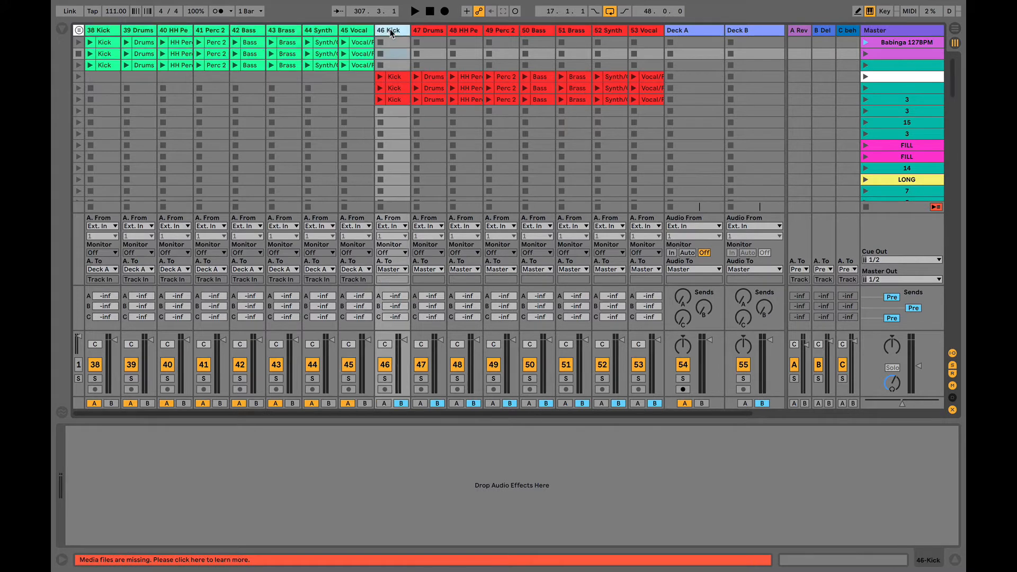
shift+click(652, 30)
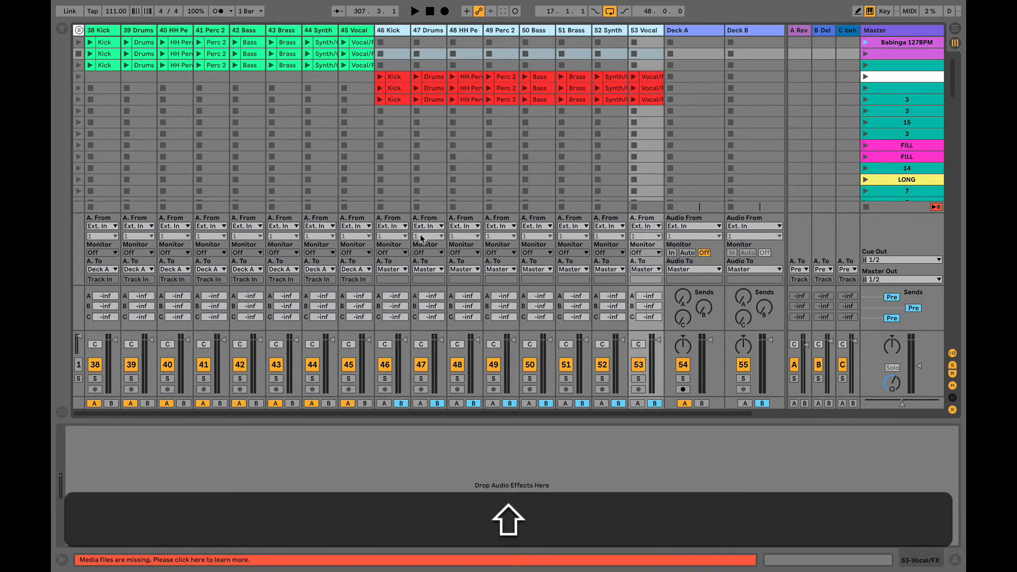
click(392, 269)
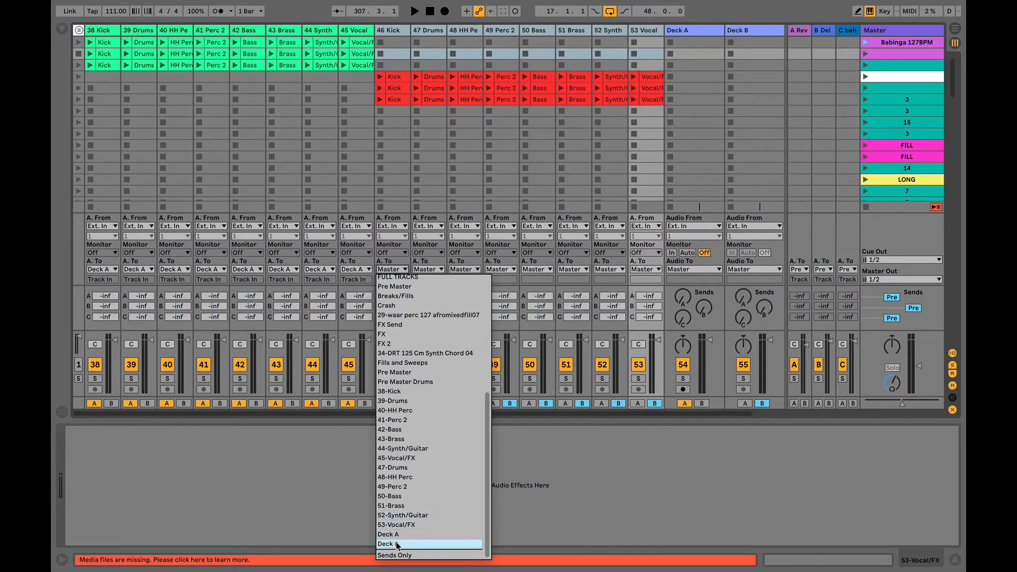
click(397, 544)
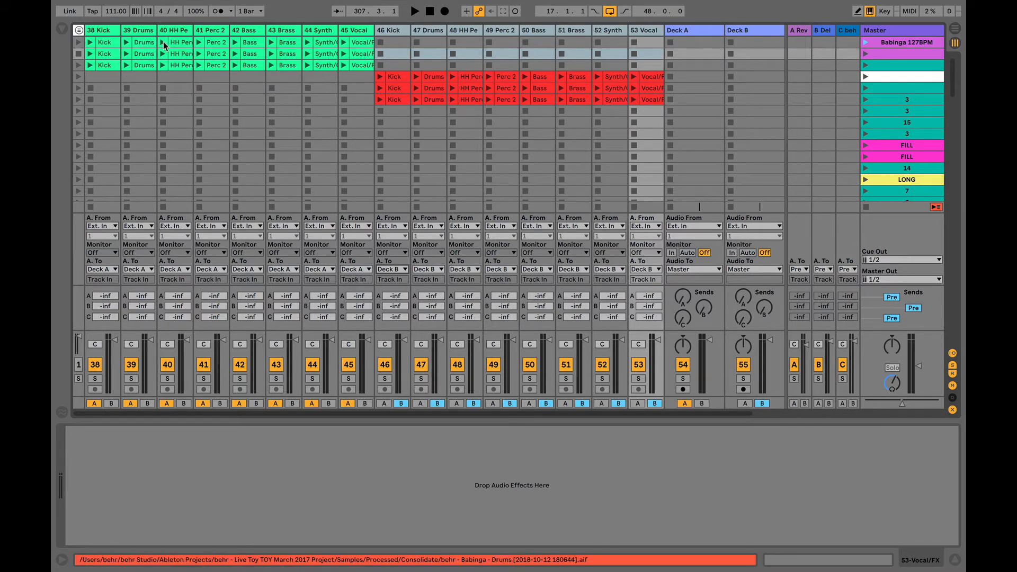
- Test-play the 44 Synth clip, then set Deck A and Deck B Monitor to In
click(307, 53)
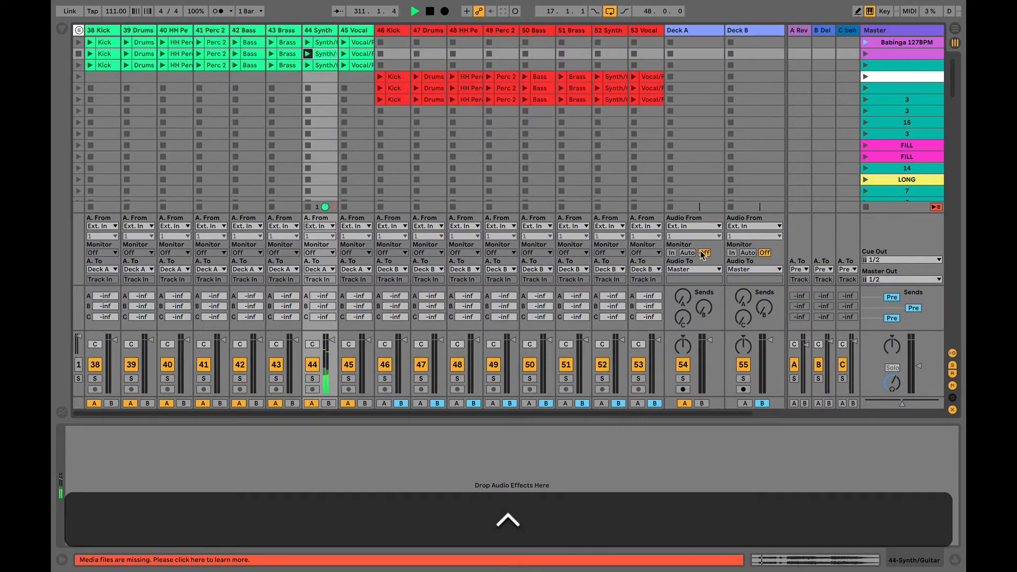
click(671, 253)
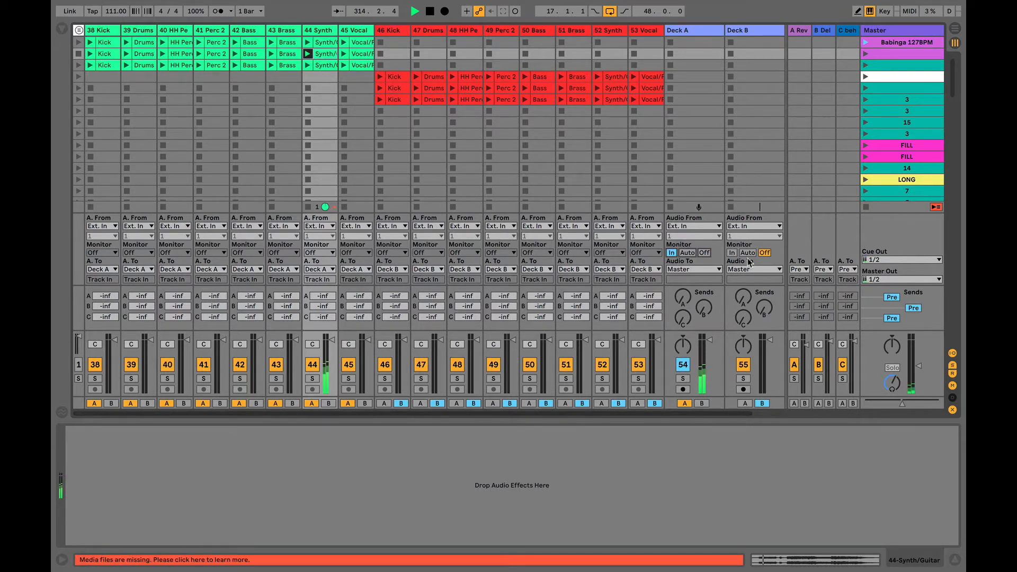
key(space)
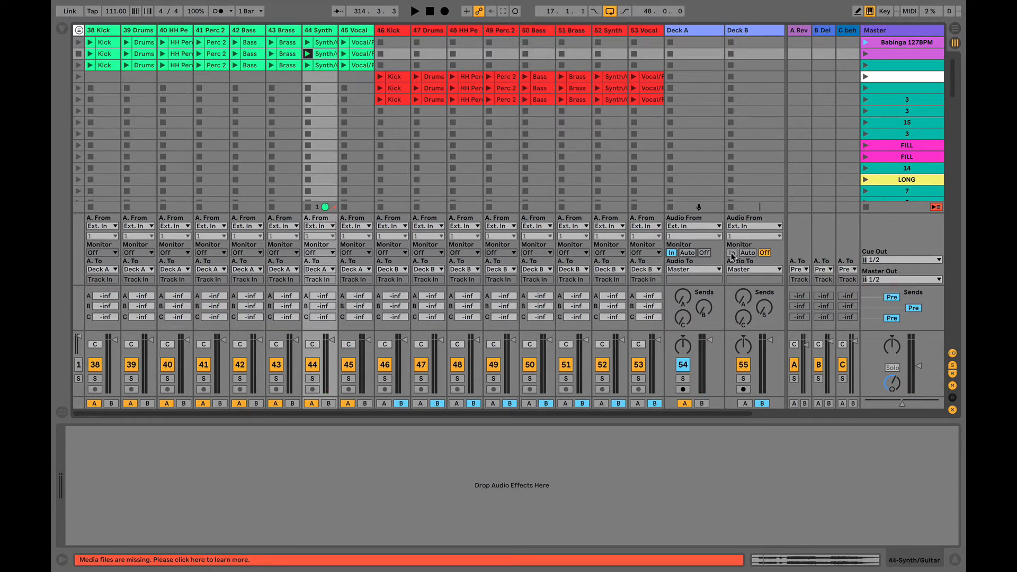
click(732, 253)
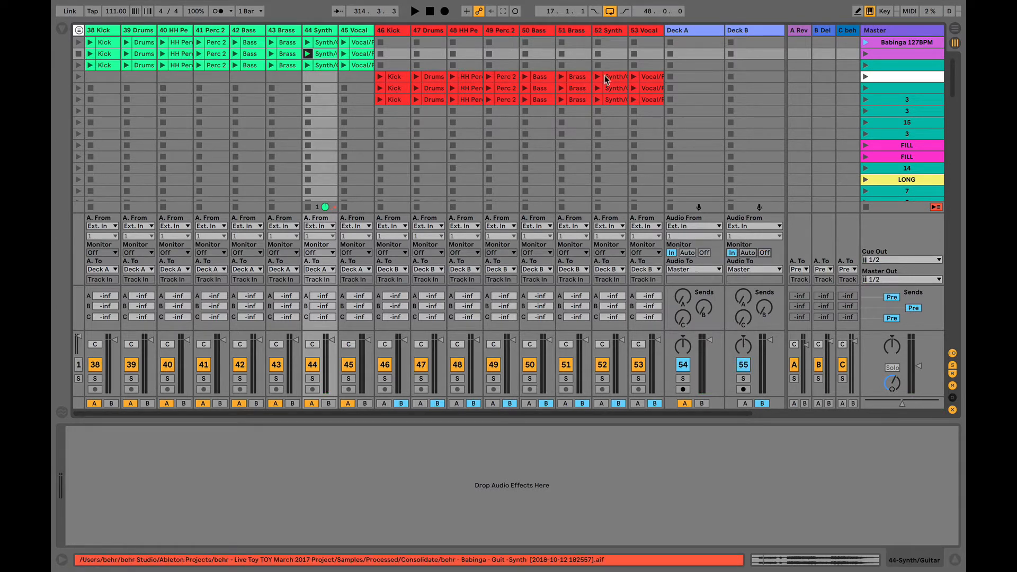
click(307, 88)
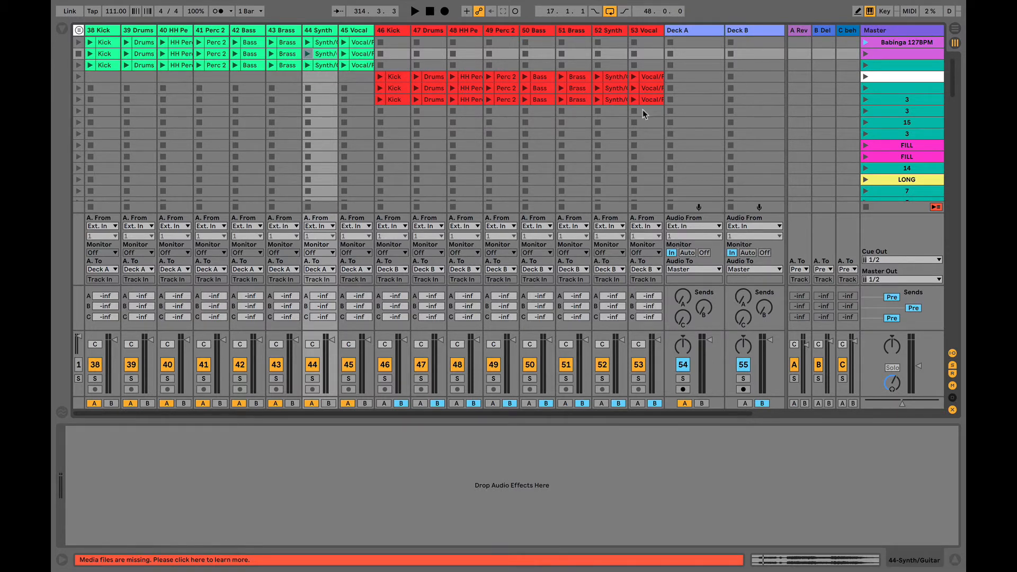
click(690, 31)
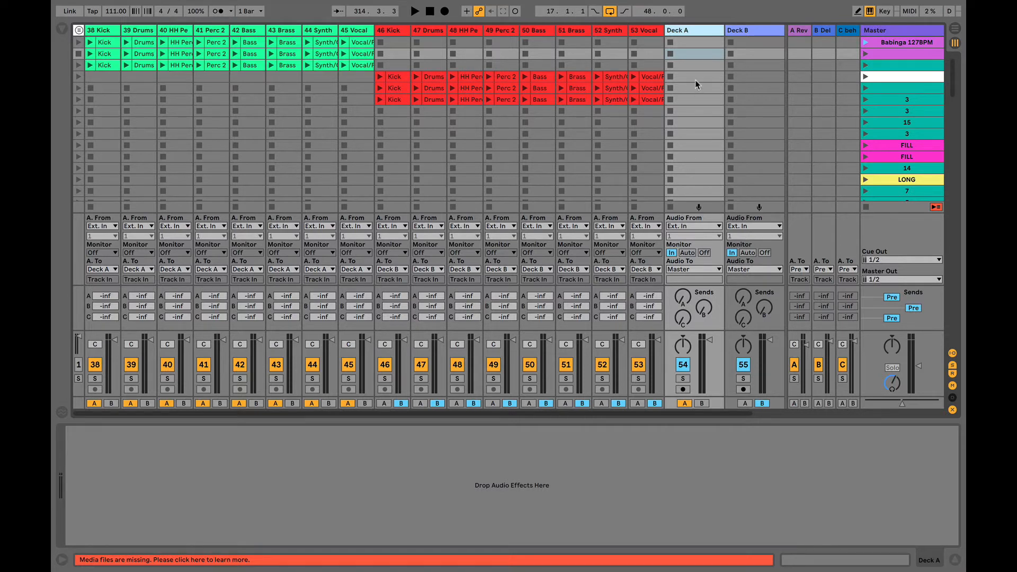
click(752, 32)
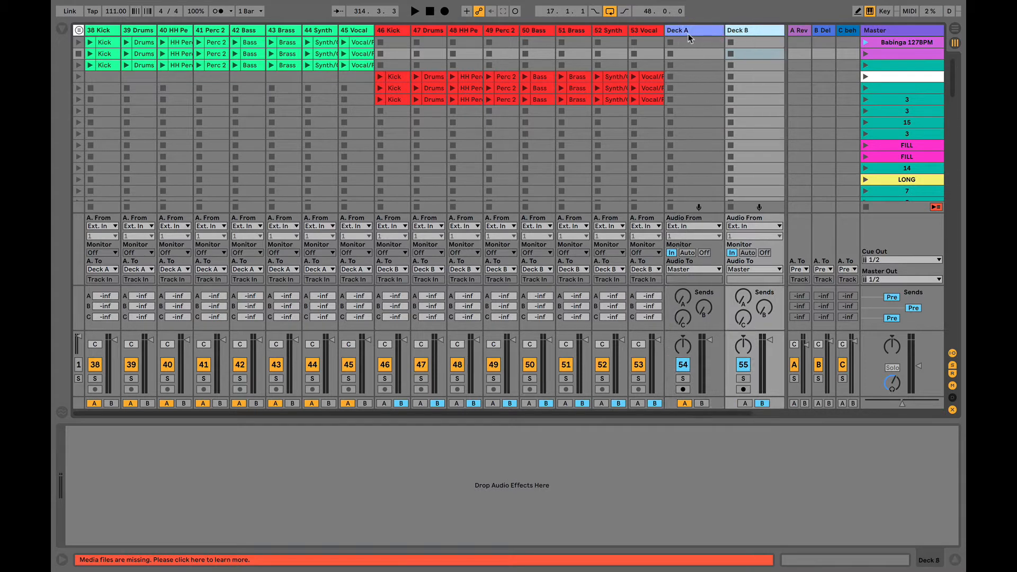
click(688, 33)
click(752, 32)
click(707, 31)
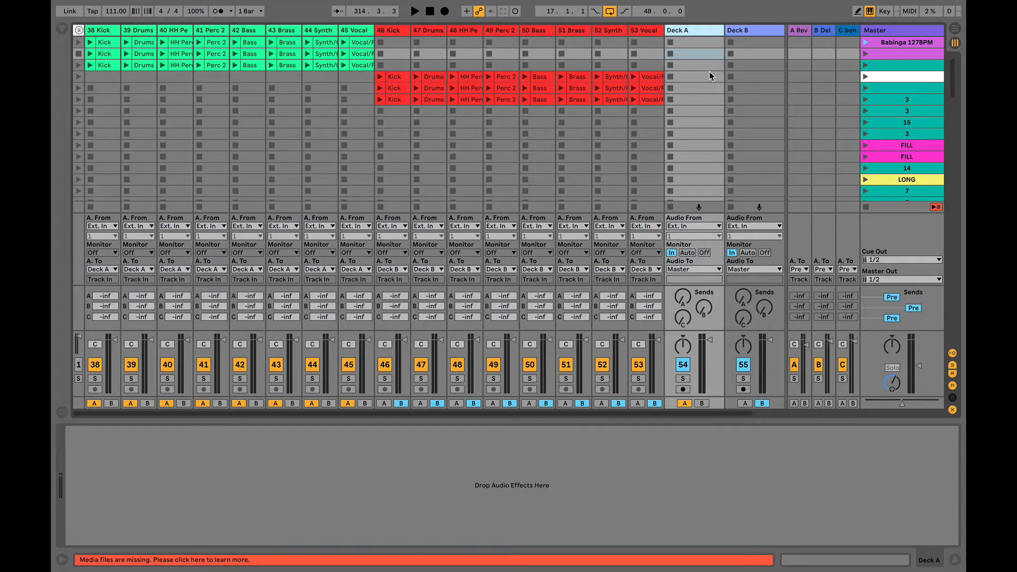
click(749, 30)
click(701, 31)
- Drag Auto Filter from the browser's Audio Effects into Deck A's device chain
click(62, 31)
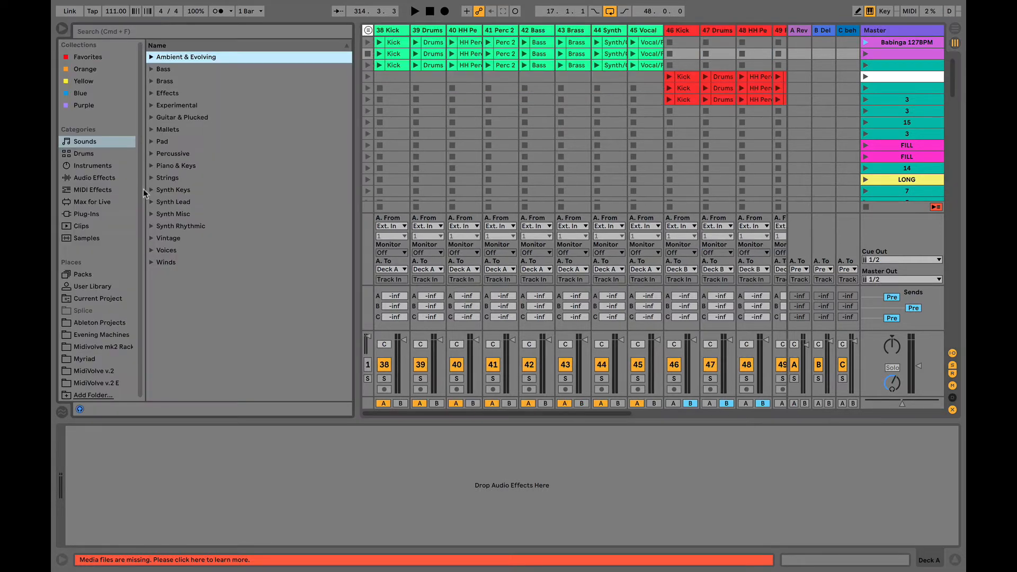
click(93, 178)
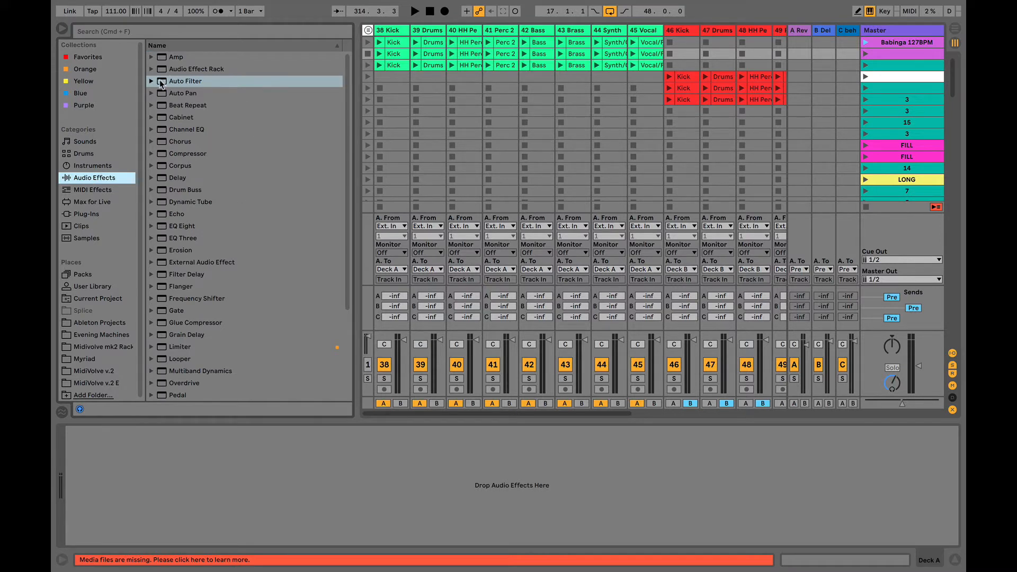
drag(160, 84, 124, 428)
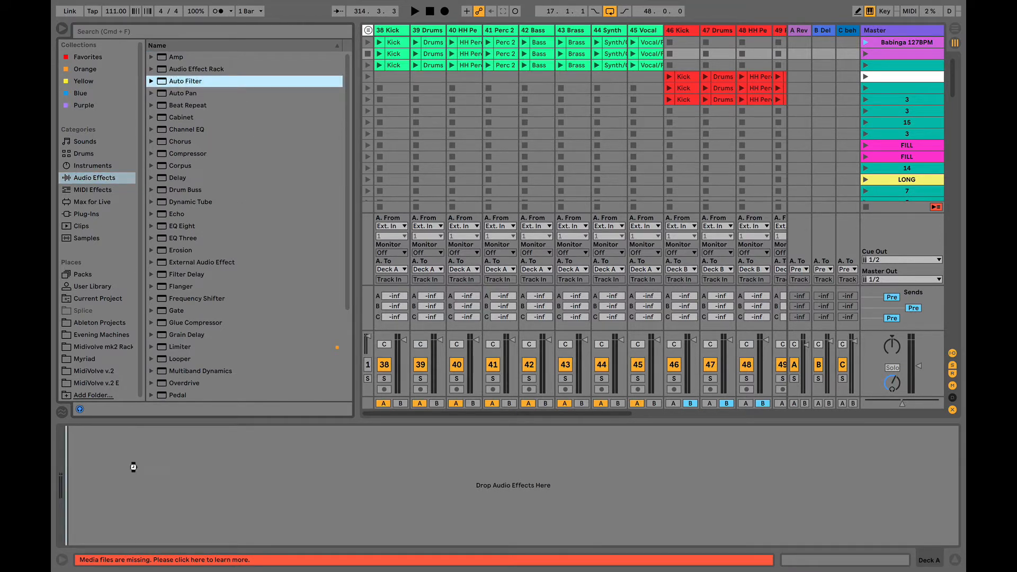
drag(134, 467, 134, 467)
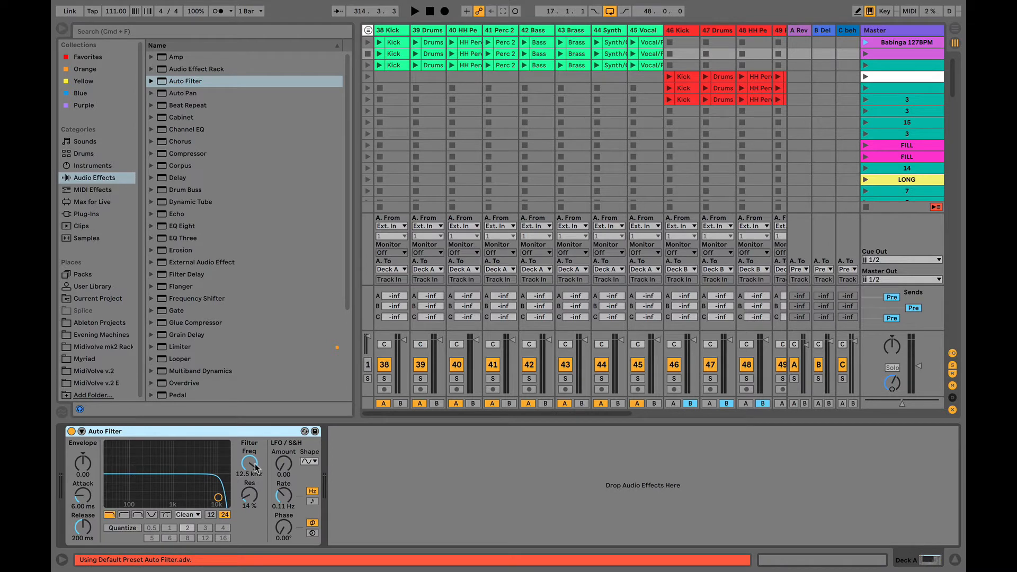
- Sweep the Auto Filter frequency down to 8.13 kHz and back up to 19.9 kHz
mouse_move(253, 467)
mouse_down()
mouse_move(254, 529)
mouse_move(253, 467)
mouse_up()
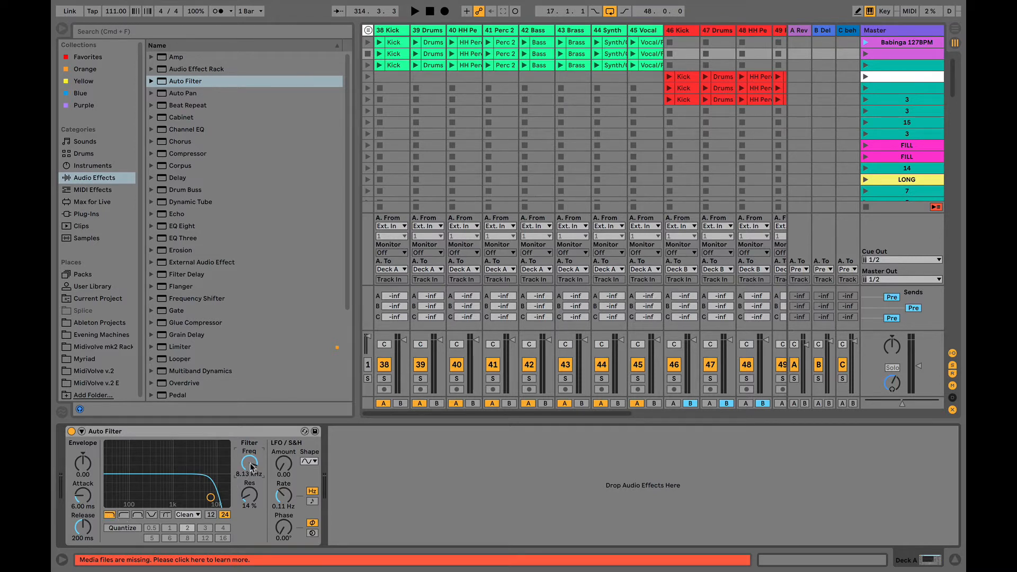
mouse_move(252, 466)
mouse_down()
mouse_move(253, 492)
mouse_move(252, 448)
mouse_up()
scroll(225, 291, down, 5)
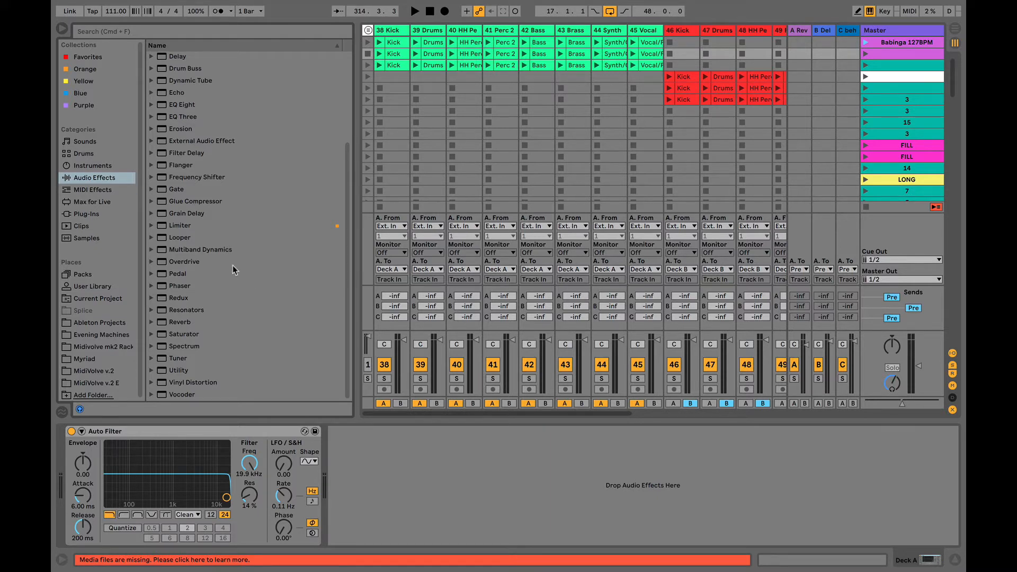
scroll(207, 327, up, 5)
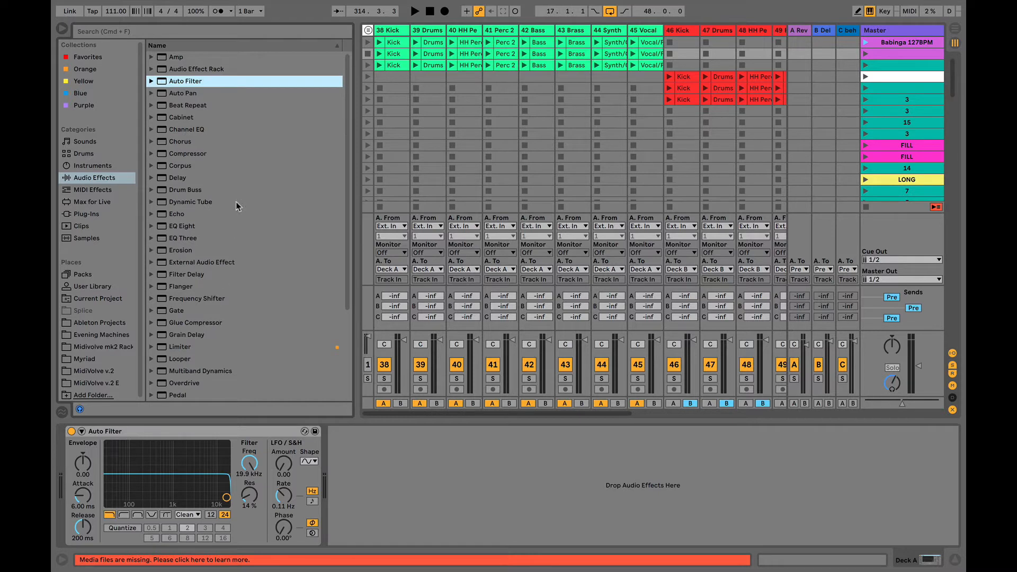
click(155, 432)
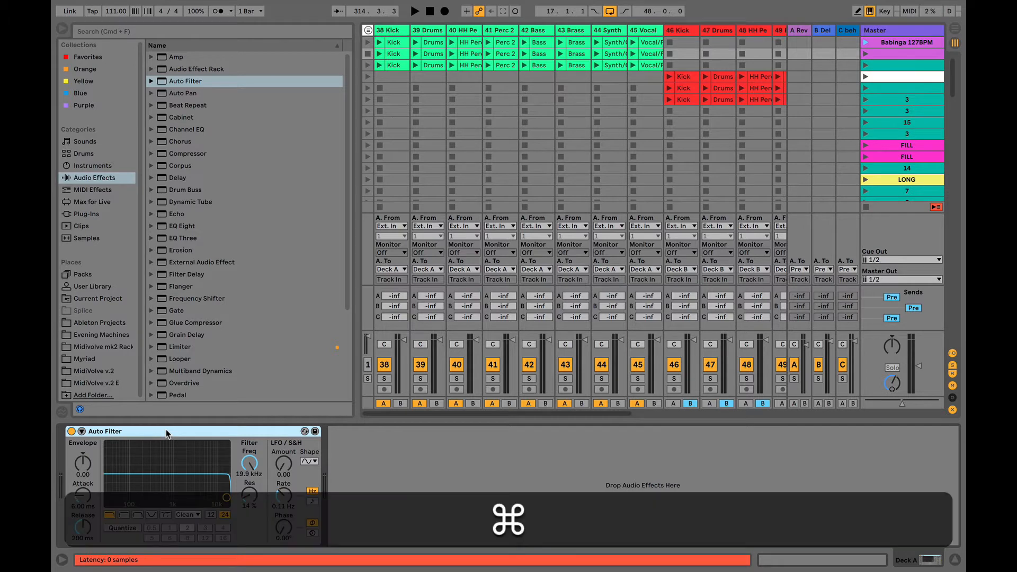
- Group the Auto Filter into an effect rack and show its macro knobs
key(super+g)
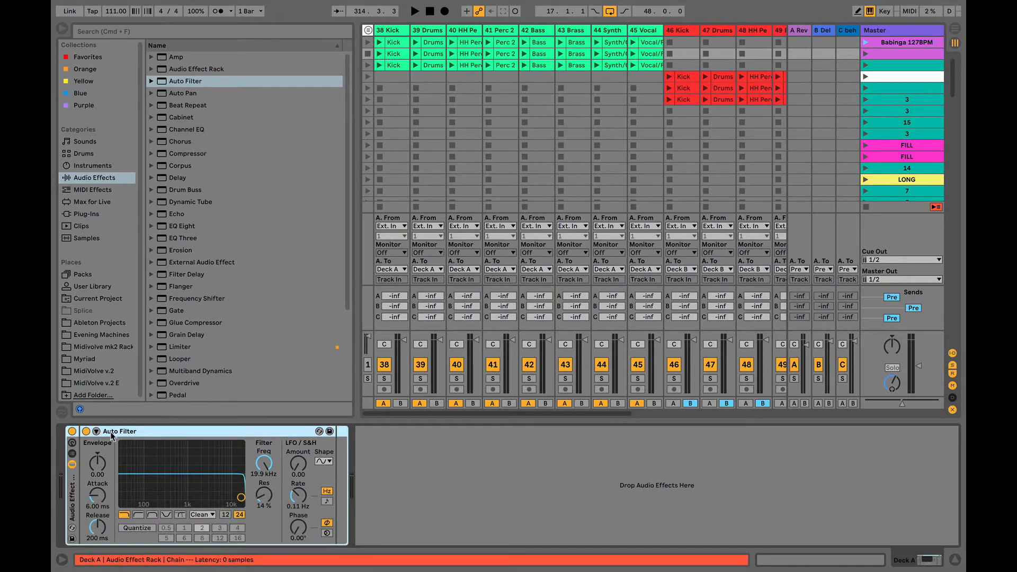
right_click(164, 436)
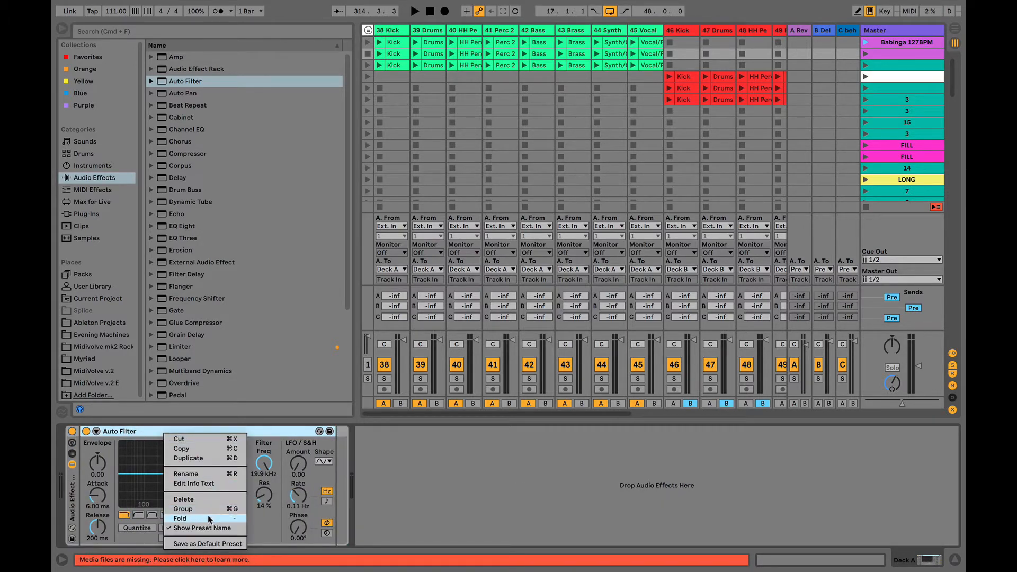
click(111, 434)
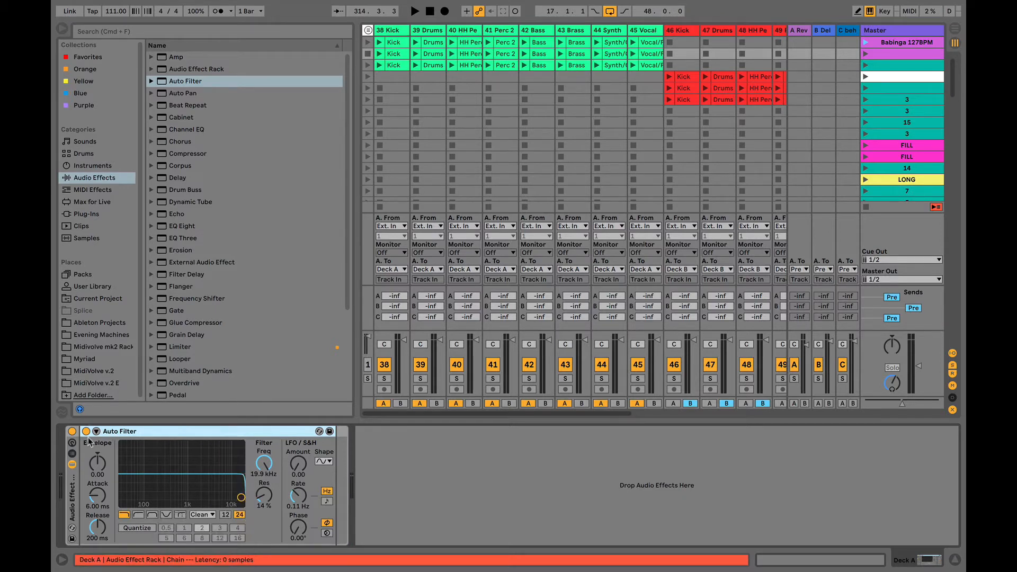
click(72, 443)
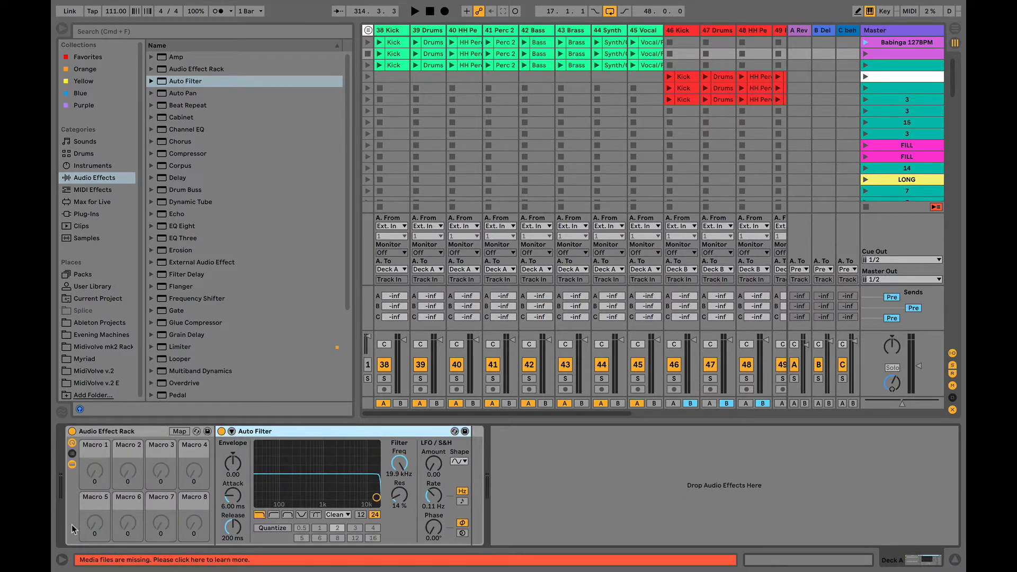
- Map filter Freq to Macro 1 and Envelope to Macro 2, hide the devices, and test the Frequency macro
right_click(400, 464)
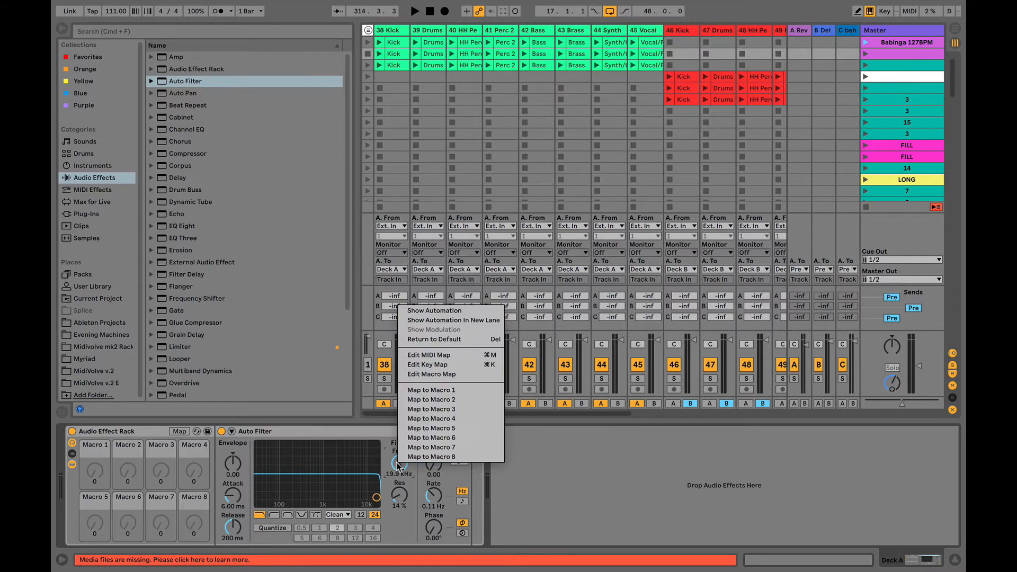
click(427, 391)
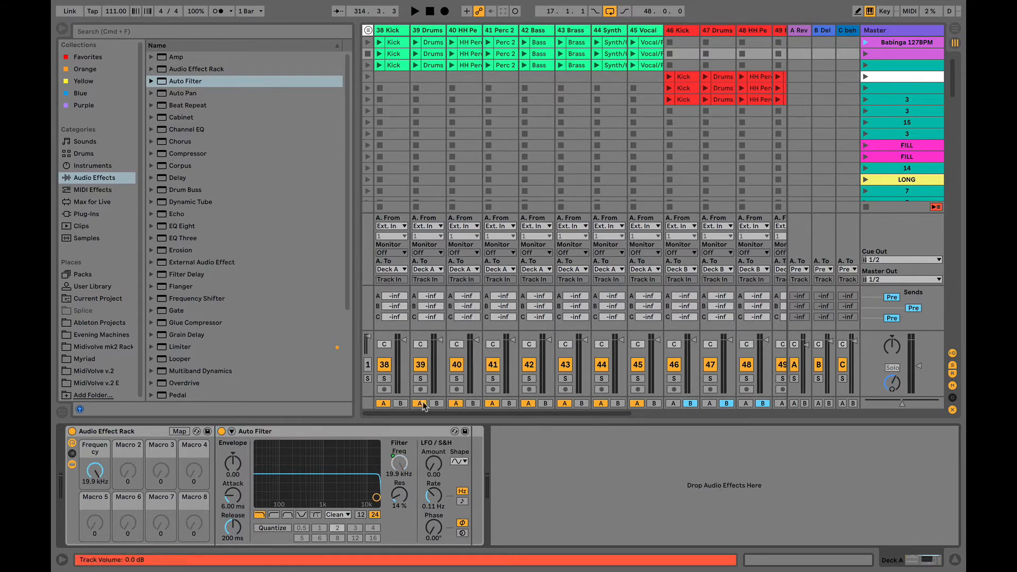
right_click(236, 464)
click(297, 402)
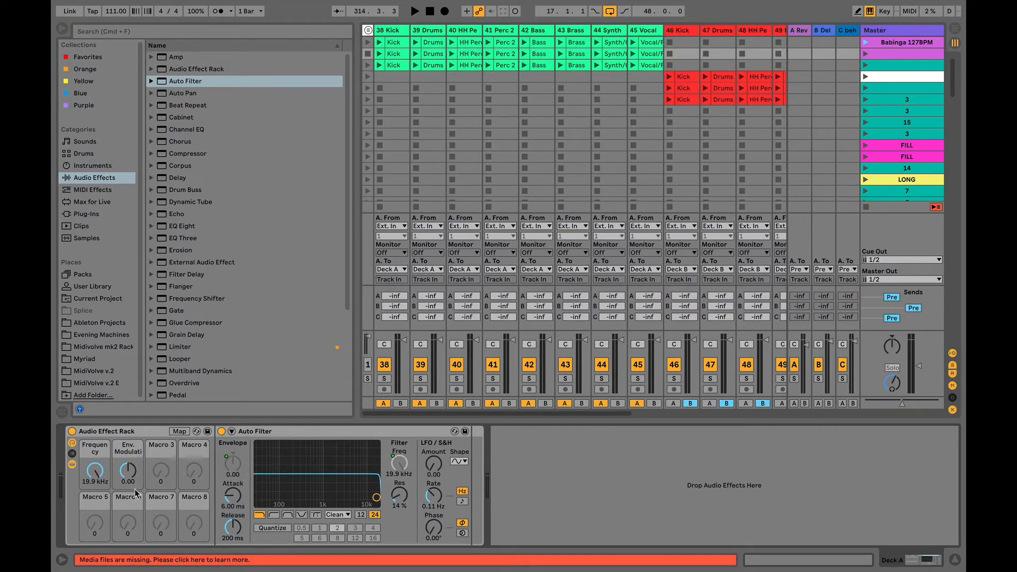
click(72, 465)
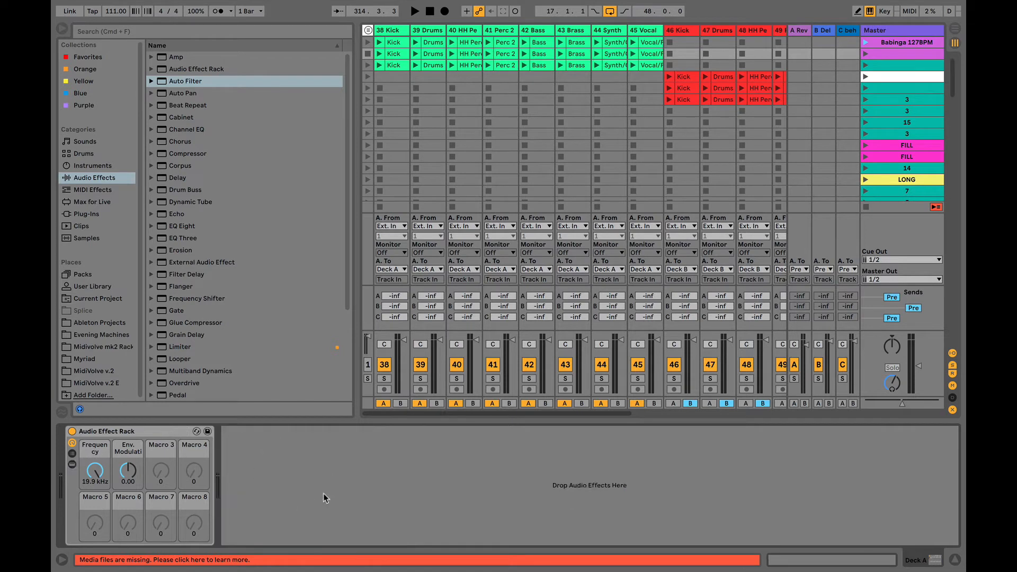
mouse_move(95, 469)
mouse_down()
mouse_move(94, 504)
mouse_move(95, 469)
mouse_up()
click(129, 432)
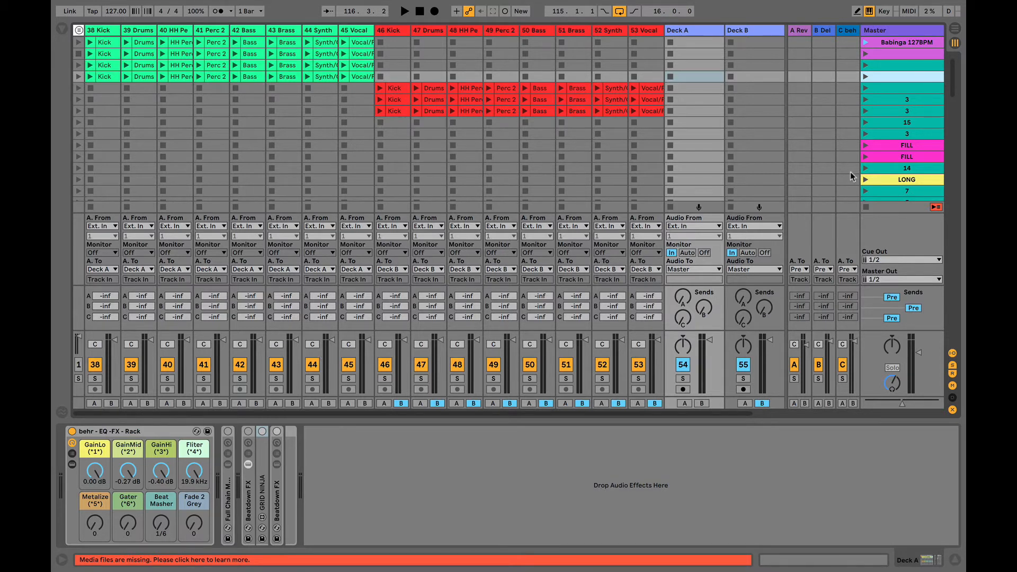
- Lower the master track volume slightly in the prepared DJ set
drag(919, 352, 918, 357)
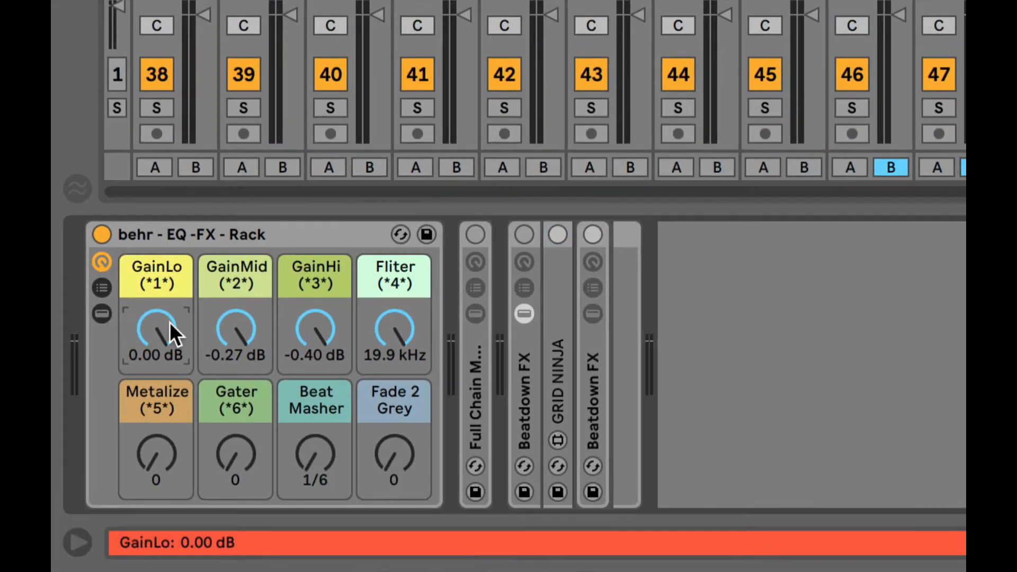
- Put GainLo, GainMid and GainHi at 0.00 dB, then expand the behr rack and select EQ Three
click(245, 327)
click(156, 331)
mouse_move(151, 326)
mouse_down()
mouse_move(153, 357)
mouse_move(160, 326)
mouse_up()
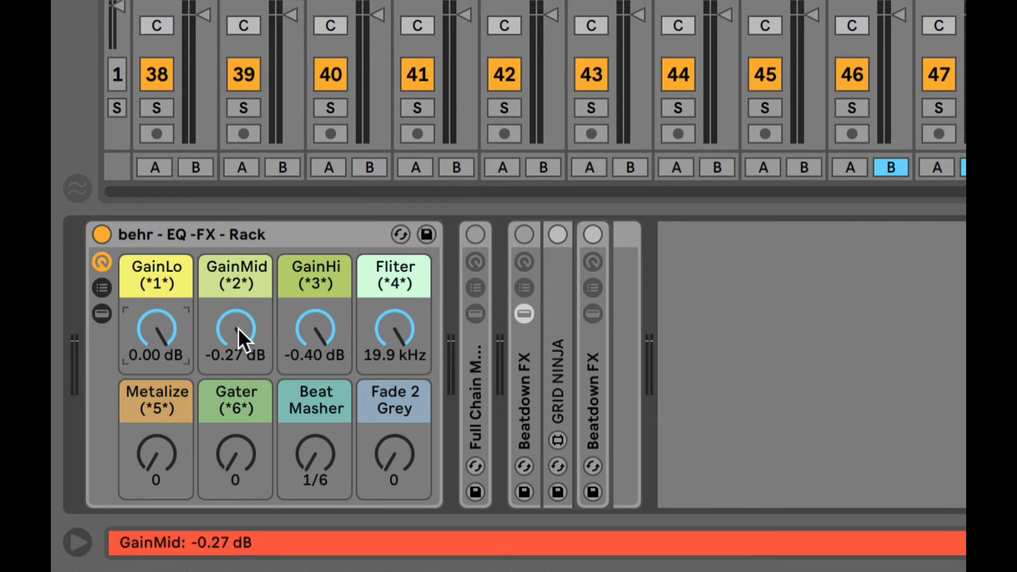
mouse_move(238, 328)
mouse_down()
mouse_move(237, 344)
mouse_move(239, 330)
mouse_up()
mouse_move(344, 325)
mouse_down()
mouse_move(344, 336)
mouse_move(343, 325)
mouse_up()
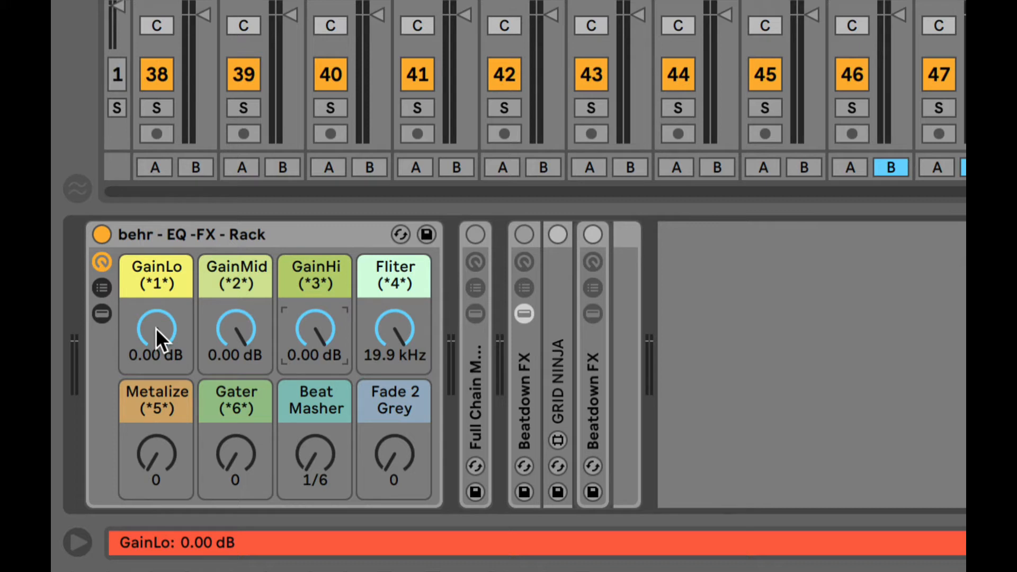
click(102, 313)
click(546, 233)
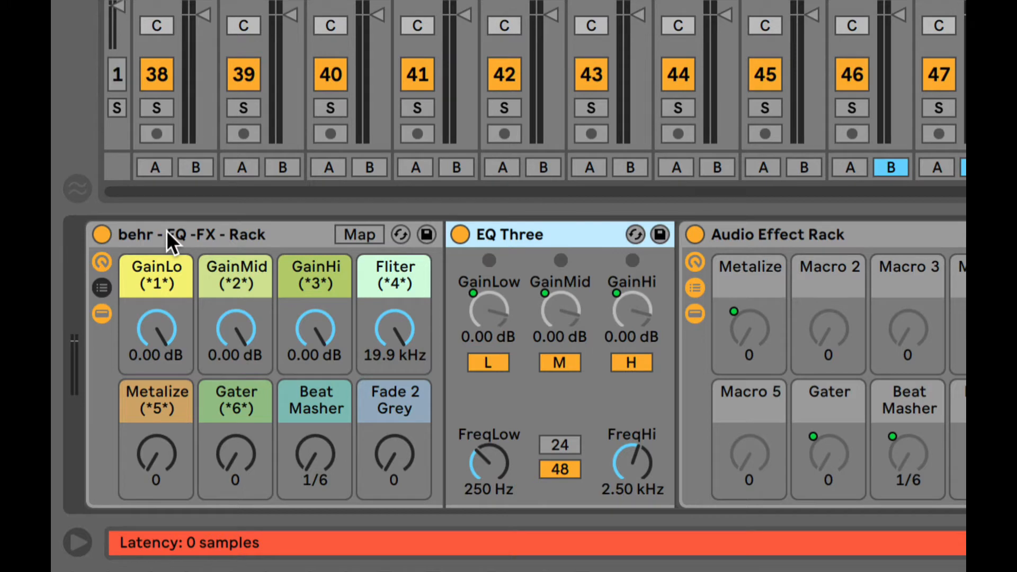
- Collapse the behr rack, search the browser for 'eq', and drop EQ Three before the rack
click(105, 261)
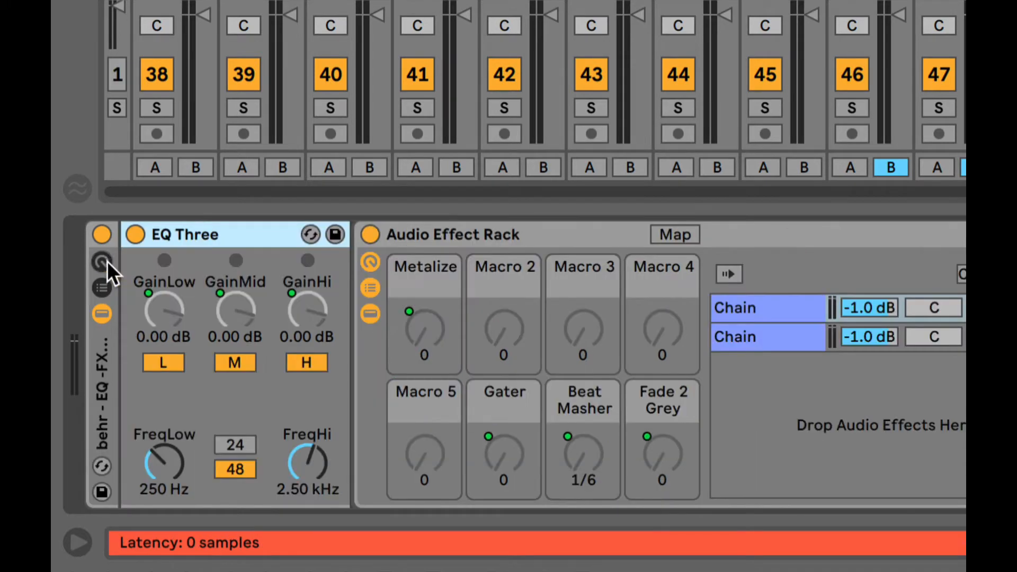
click(103, 308)
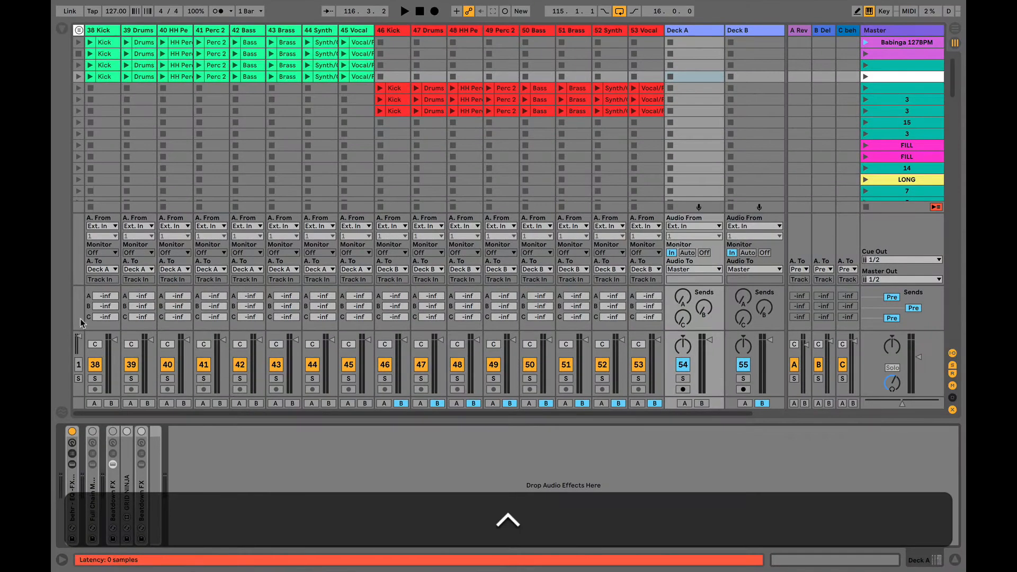
click(61, 31)
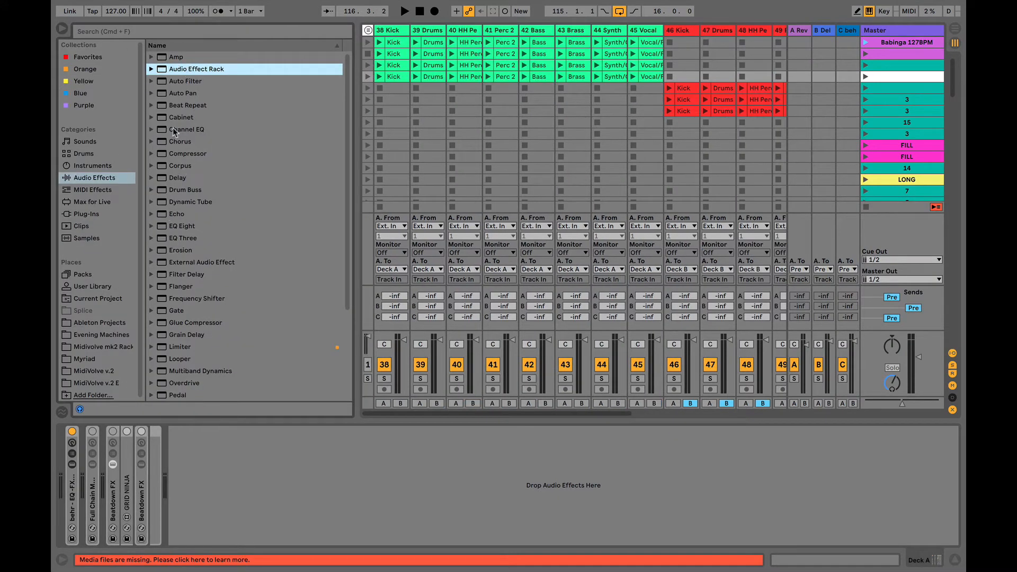
click(164, 32)
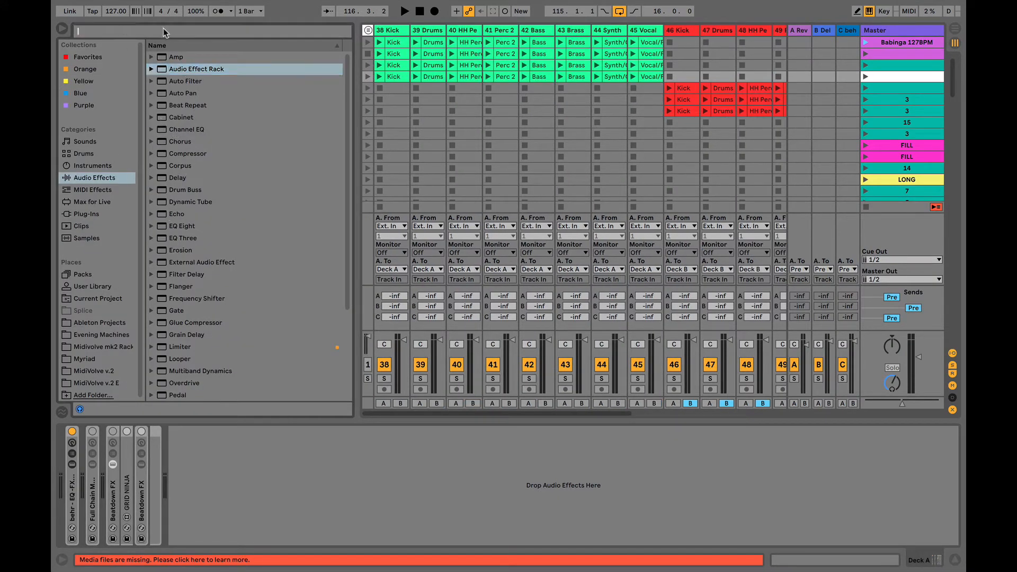
text(eq)
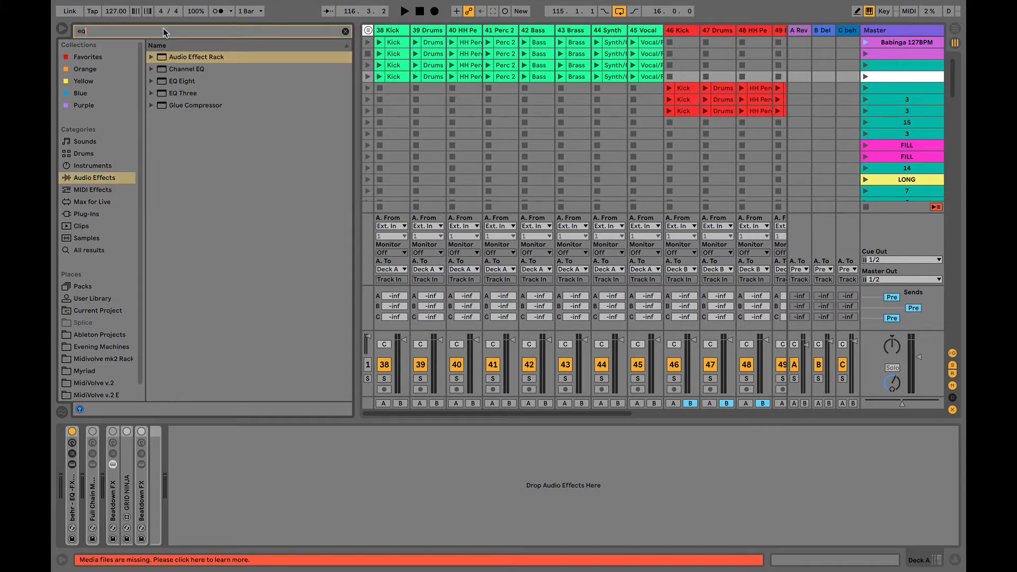
drag(167, 94, 71, 469)
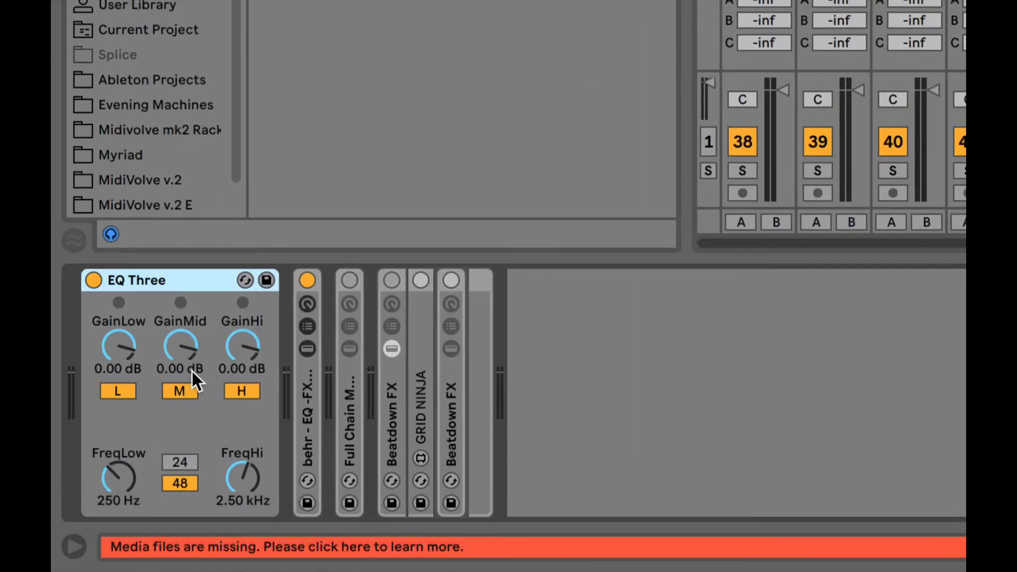
- Group EQ Three into an Audio Effect Rack, map GainLow to Macro 1, and raise it to 6.00 dB
right_click(170, 284)
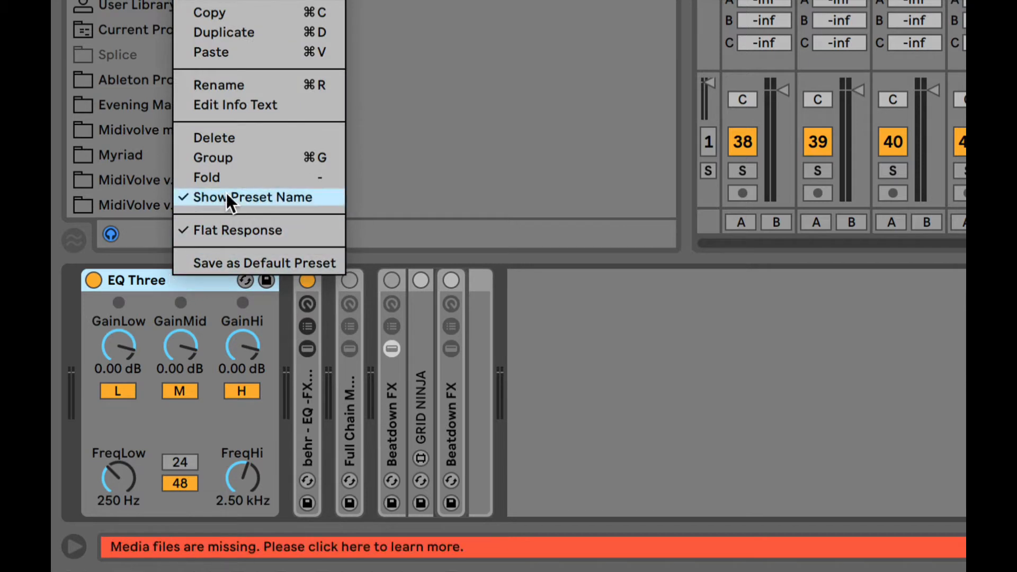
click(229, 158)
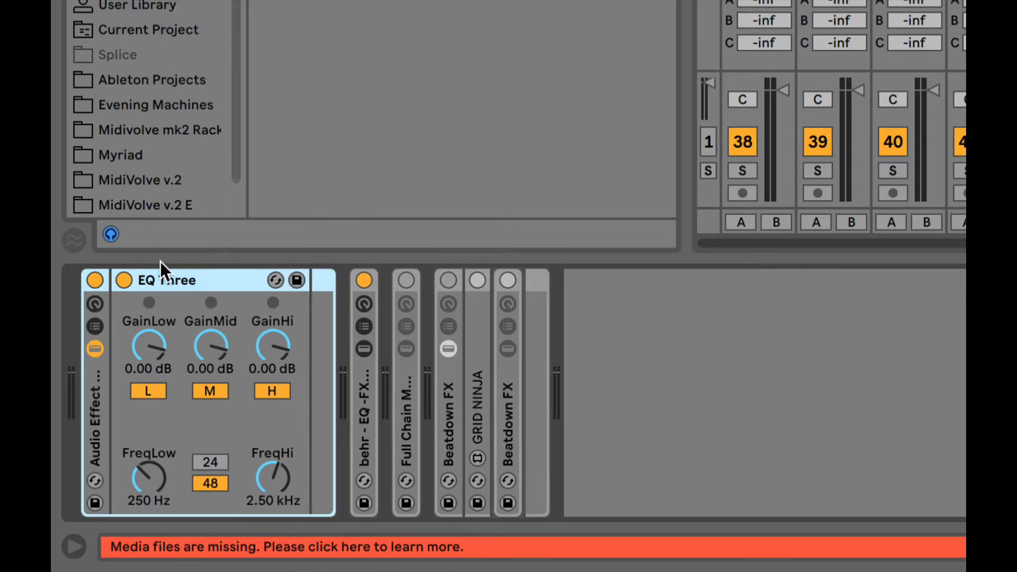
click(95, 305)
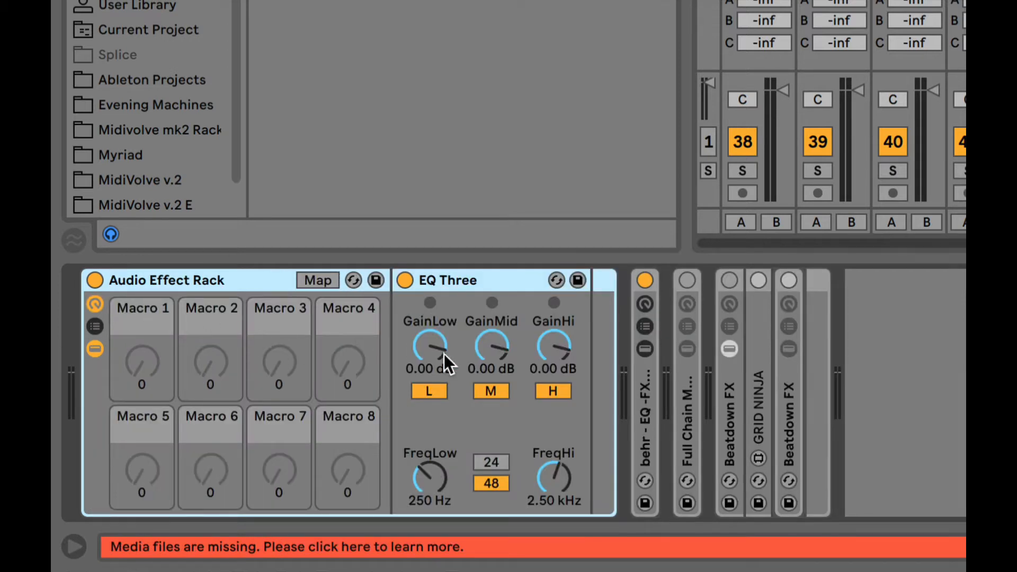
right_click(421, 347)
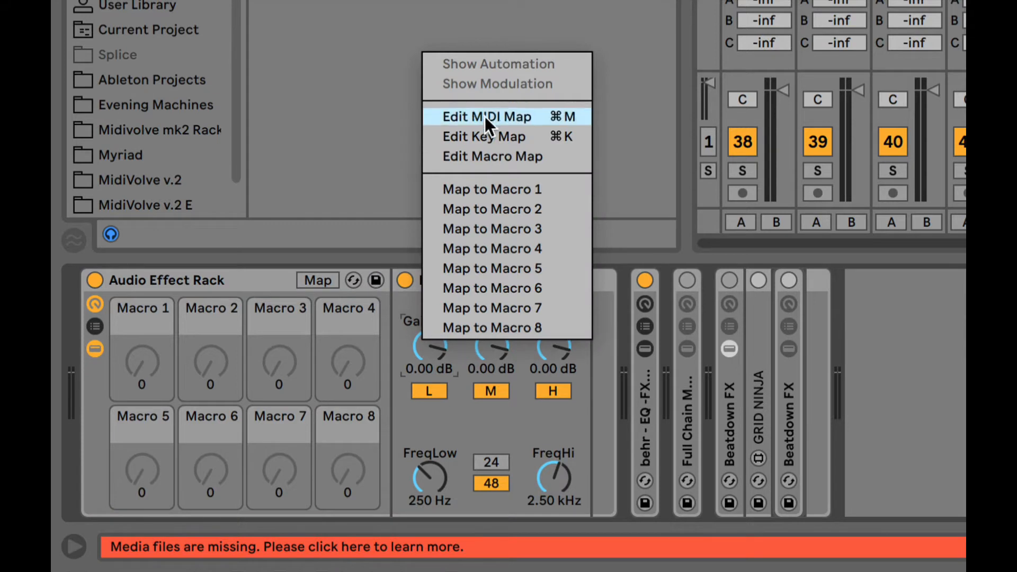
click(519, 189)
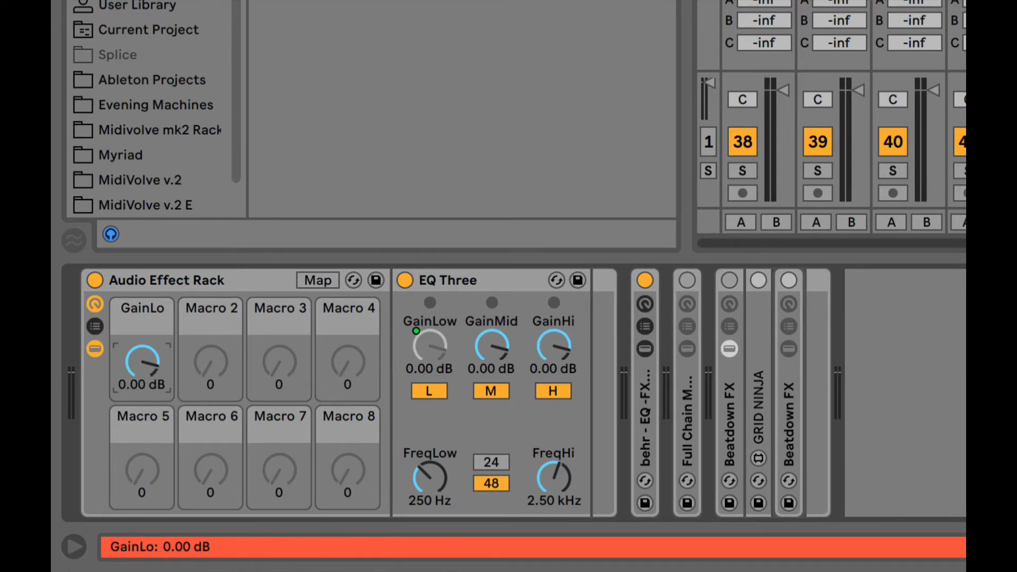
drag(142, 363, 142, 342)
- In Map mode, set the GainLo mapping range to -inf minimum and 0 dB maximum
click(313, 282)
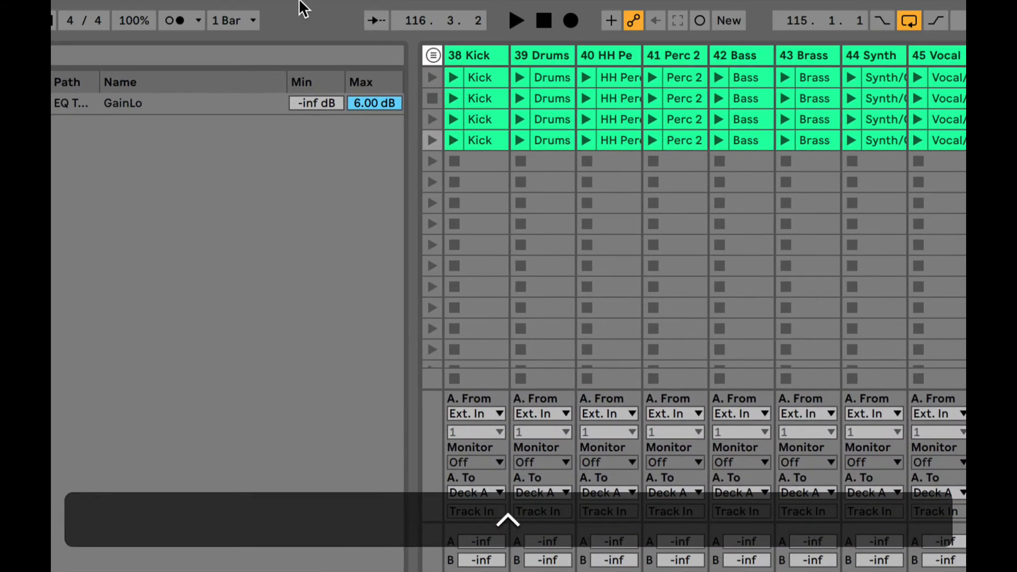
click(364, 104)
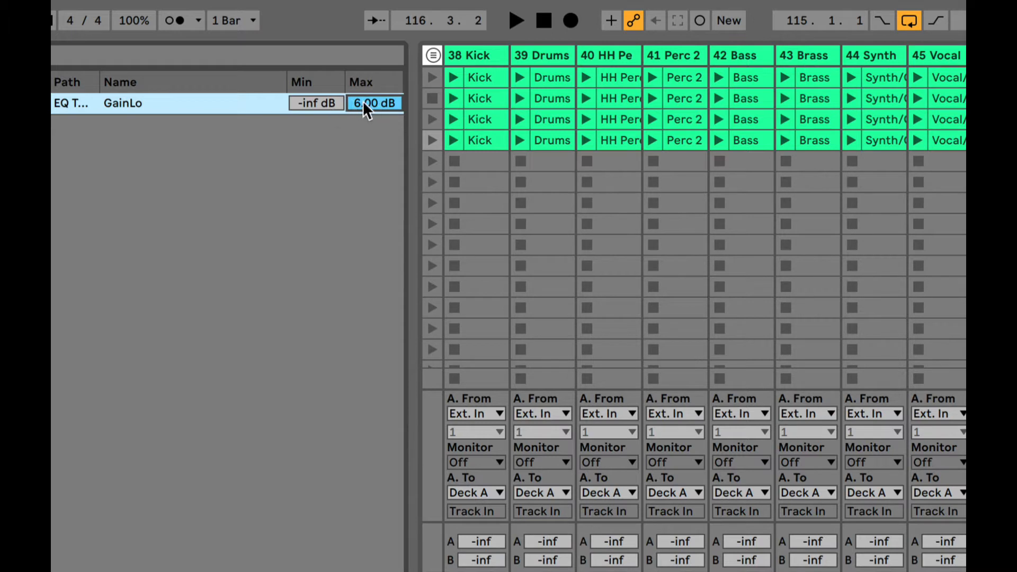
click(315, 105)
mouse_move(307, 100)
mouse_down()
mouse_move(307, 85)
mouse_move(308, 99)
mouse_up()
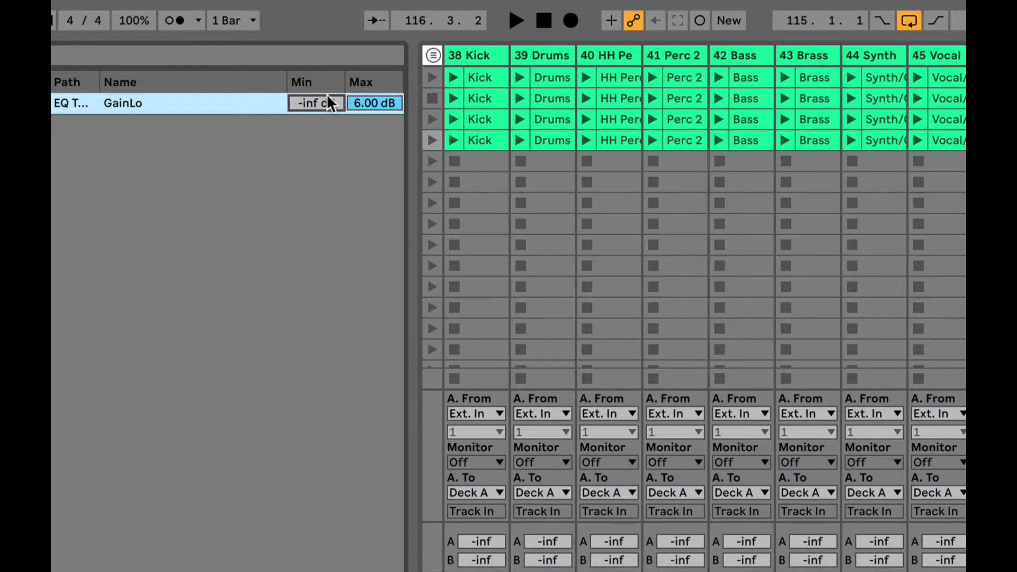
click(357, 107)
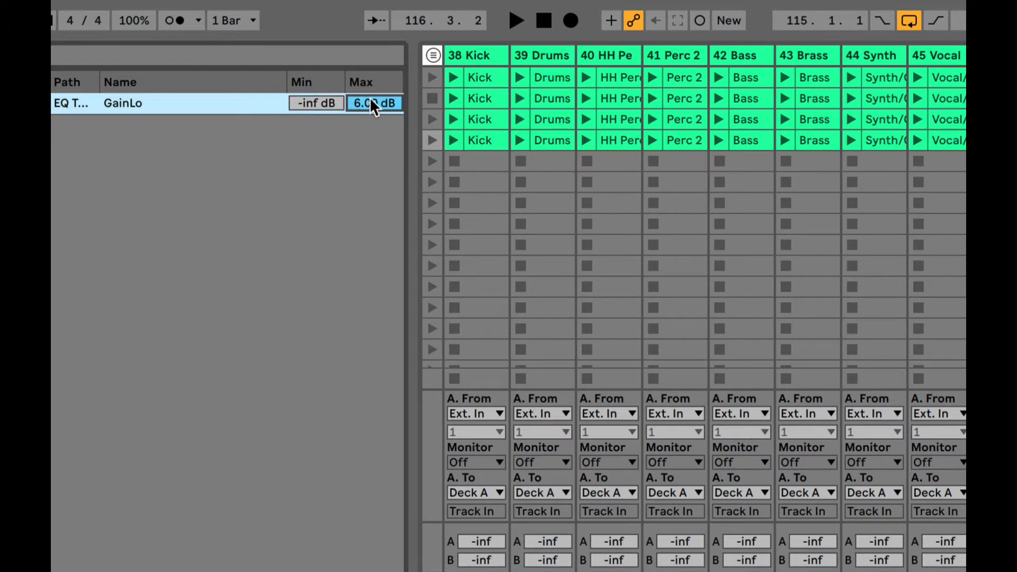
text(0)
key(Return)
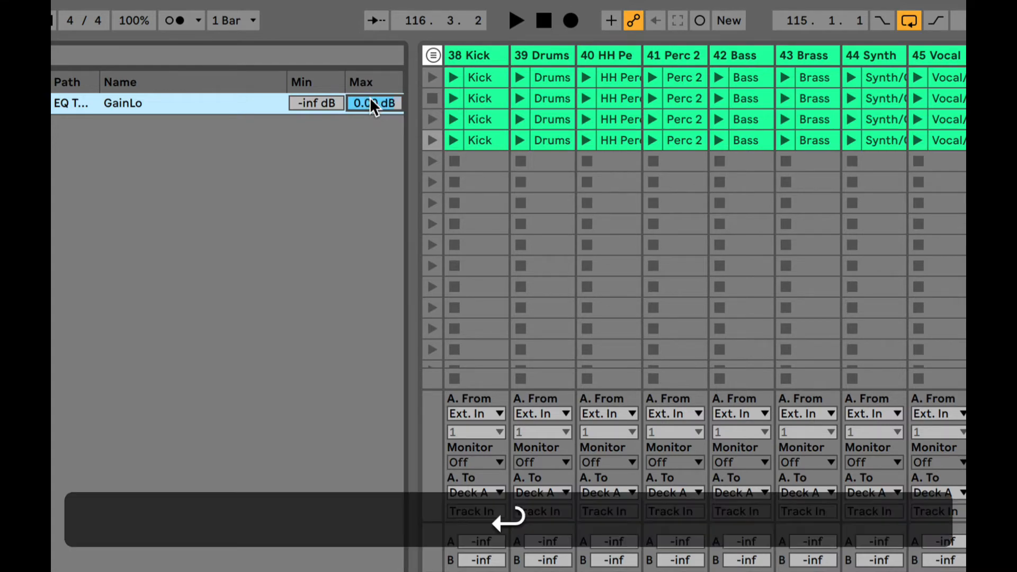
scroll(259, 327, down, 5)
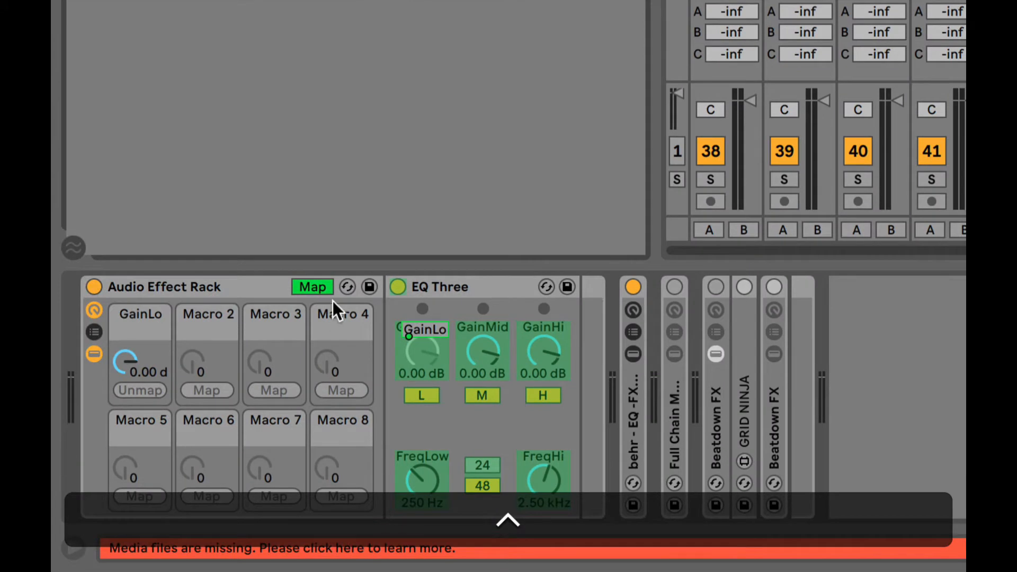
- Leave Map mode, test GainLo down to -inf dB, then delete the test rack and EQ Three
click(314, 287)
mouse_move(141, 365)
mouse_down()
mouse_move(140, 390)
mouse_move(141, 365)
mouse_up()
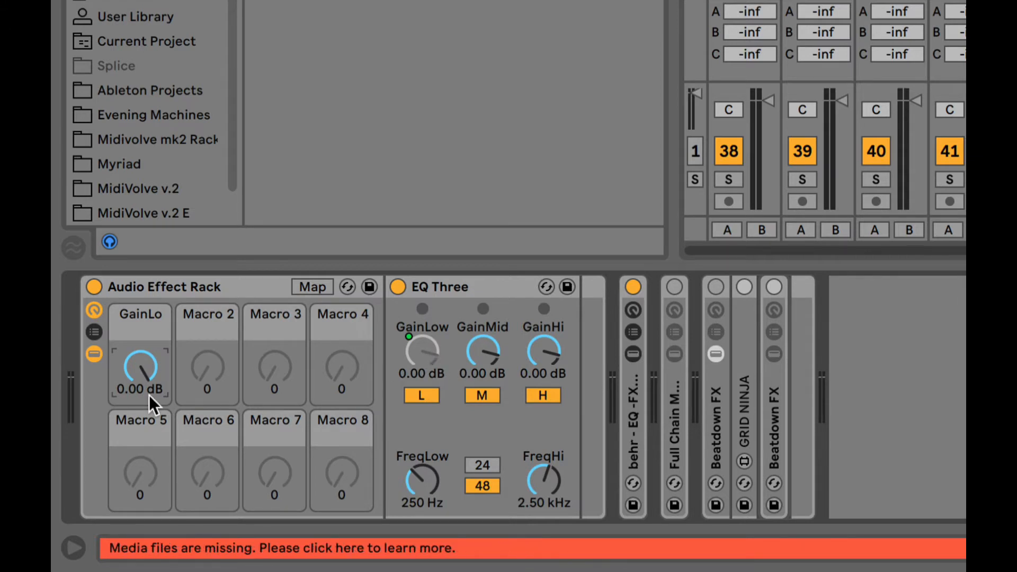
mouse_move(146, 384)
mouse_down()
mouse_move(146, 435)
mouse_move(146, 371)
mouse_up()
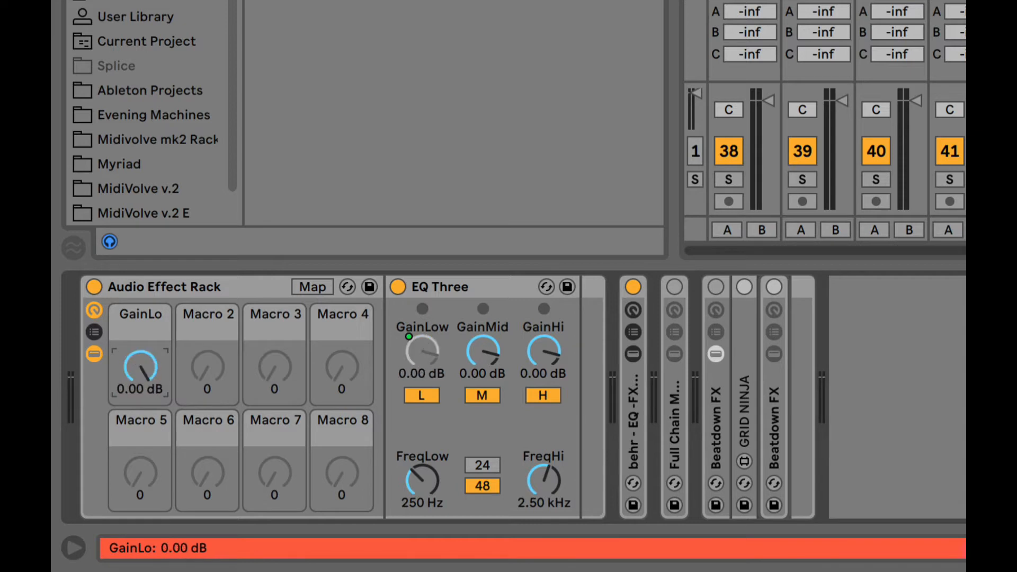
click(140, 283)
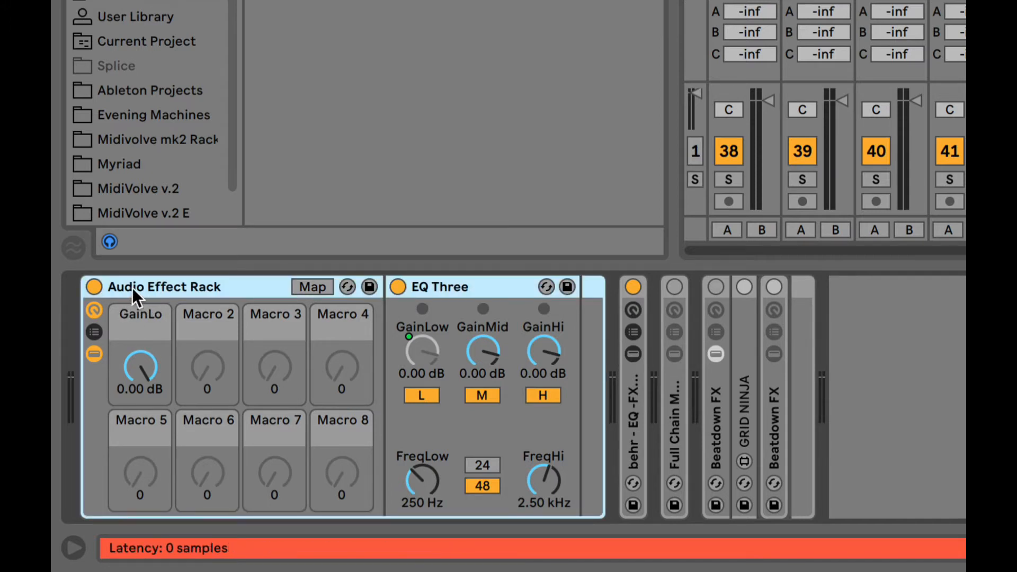
key(BackSpace)
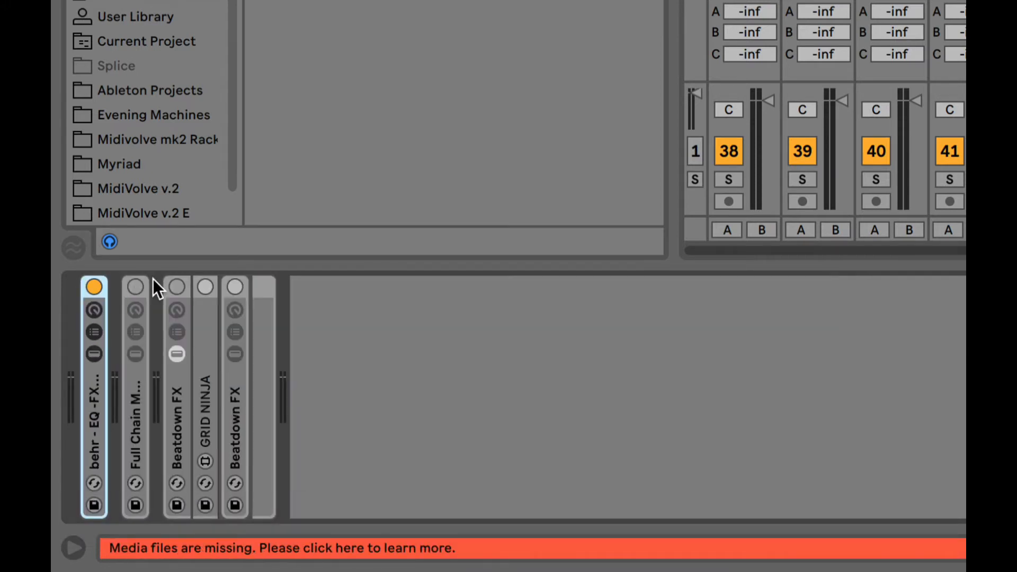
- Unfold the behr - EQ -FX - Rack macros, sweep Fliter to 73.9 Hz, and hide the browser
click(95, 311)
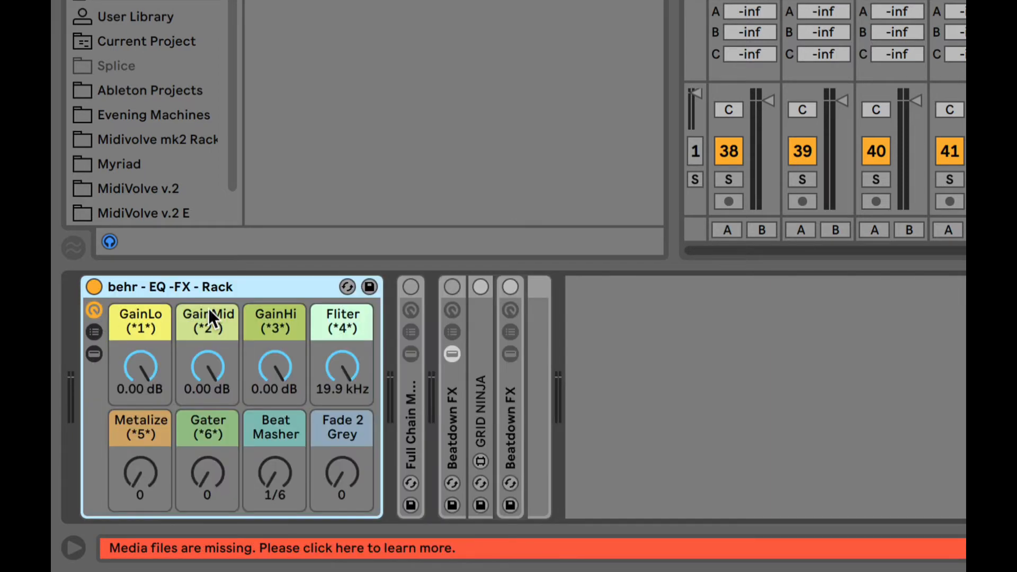
click(155, 365)
click(208, 365)
click(262, 367)
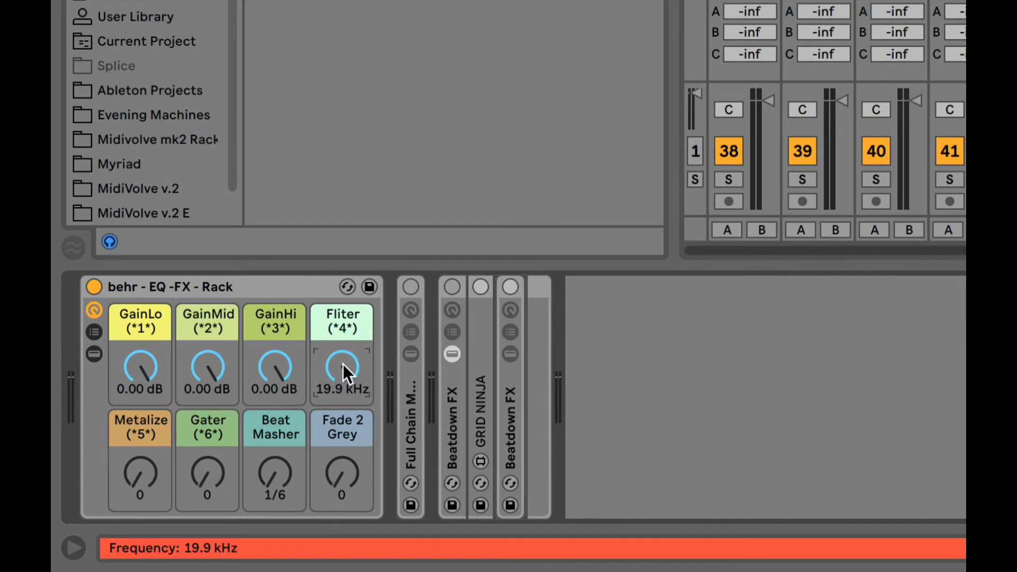
mouse_move(343, 364)
mouse_down()
mouse_move(343, 424)
mouse_move(342, 318)
mouse_move(343, 419)
mouse_move(343, 365)
mouse_up()
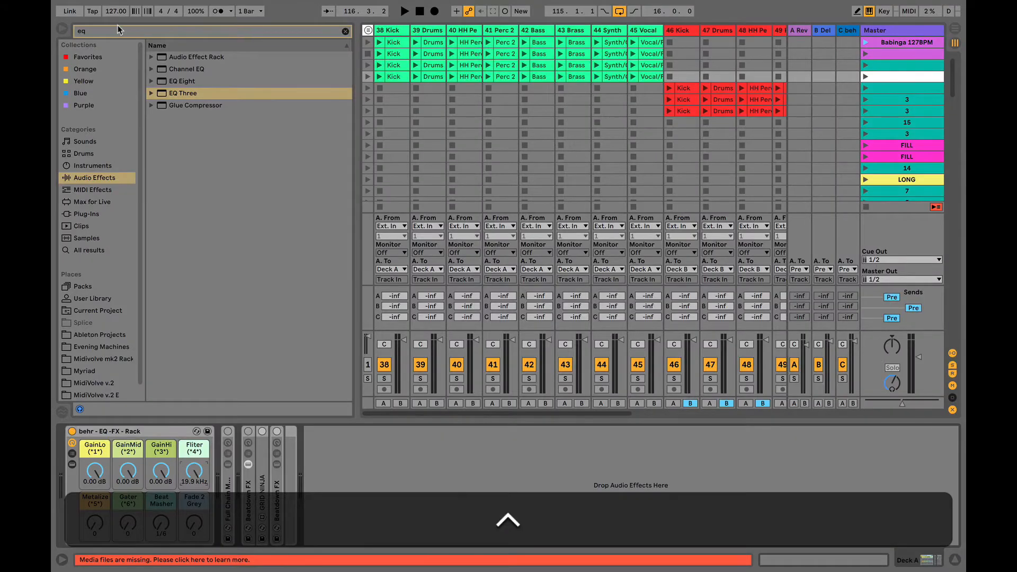
click(63, 28)
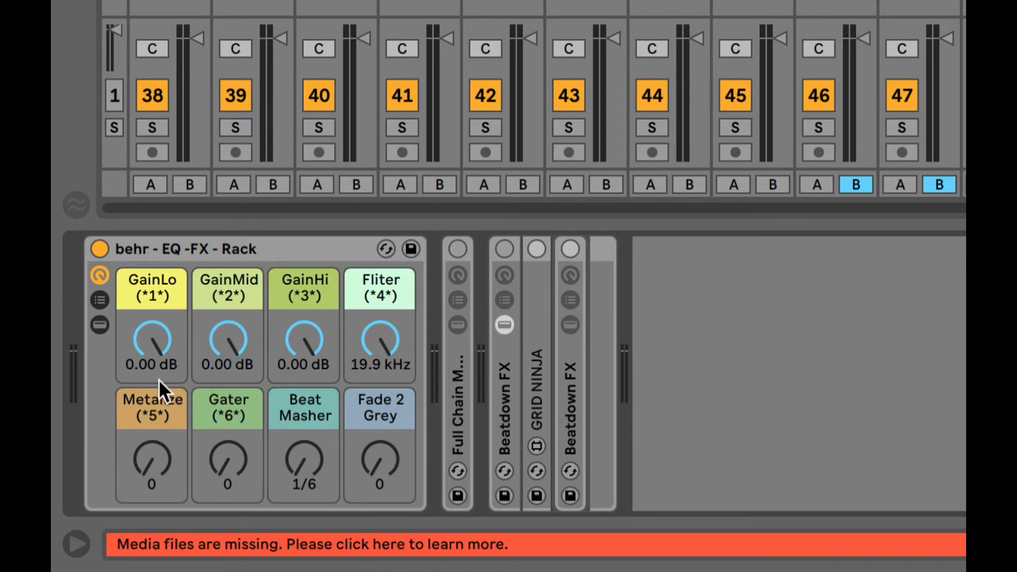
click(149, 459)
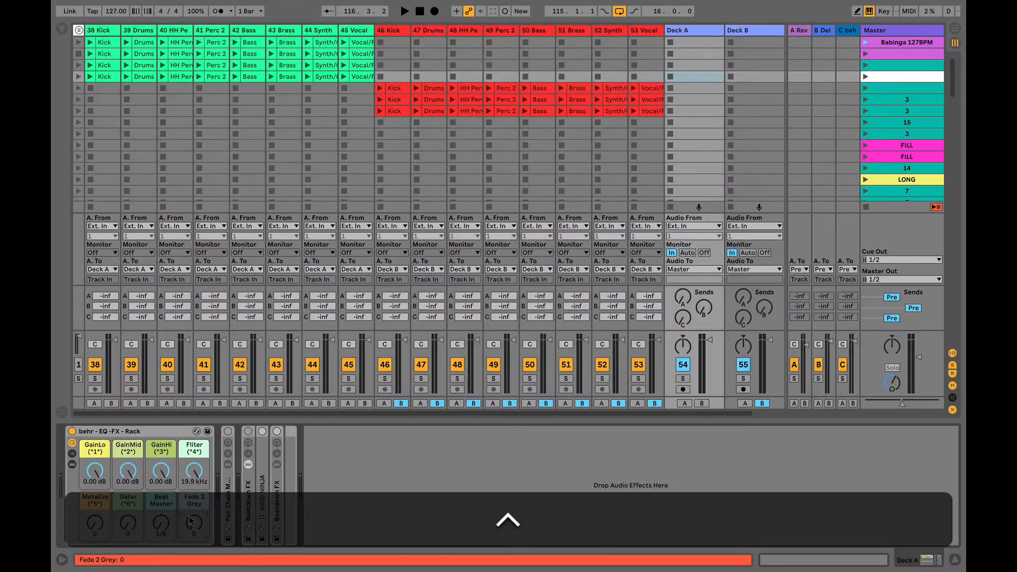
- Launch scene 4 and try GainLo, GainMid, GainHi, Fliter, Metalize at 92 and Gater at 52
click(866, 77)
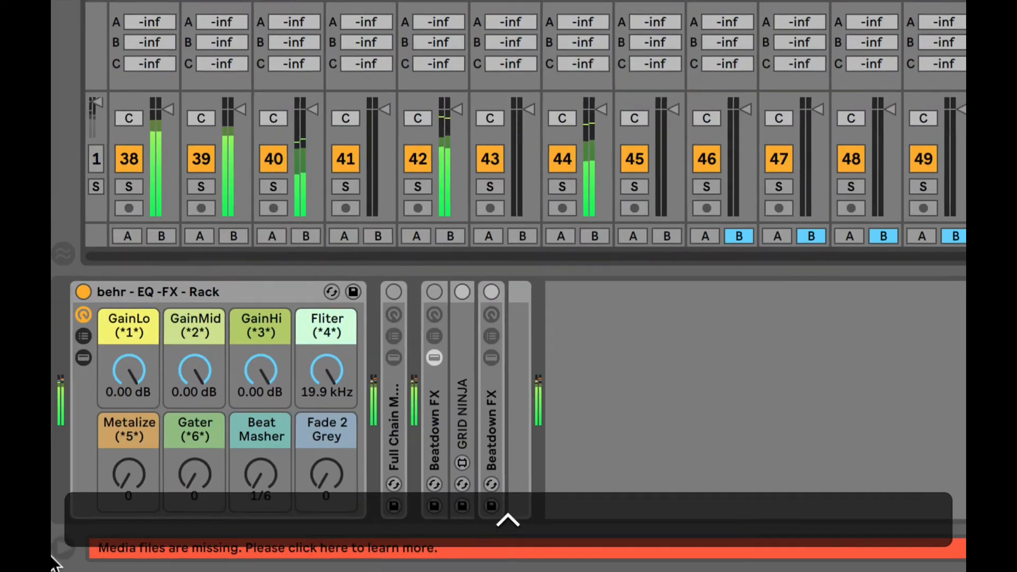
mouse_move(136, 367)
mouse_down()
mouse_move(136, 434)
mouse_move(139, 366)
mouse_up()
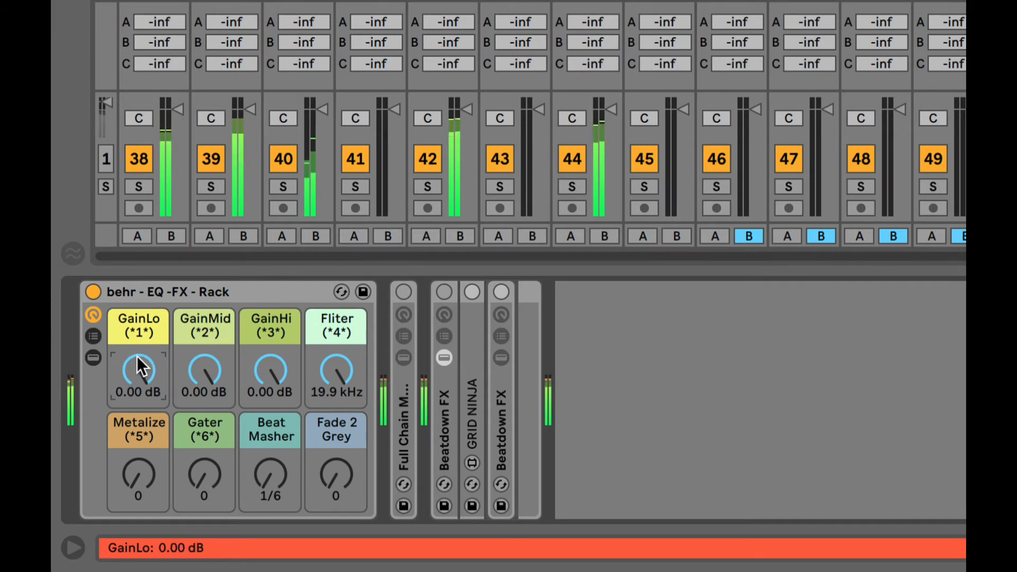
drag(205, 370, 253, 371)
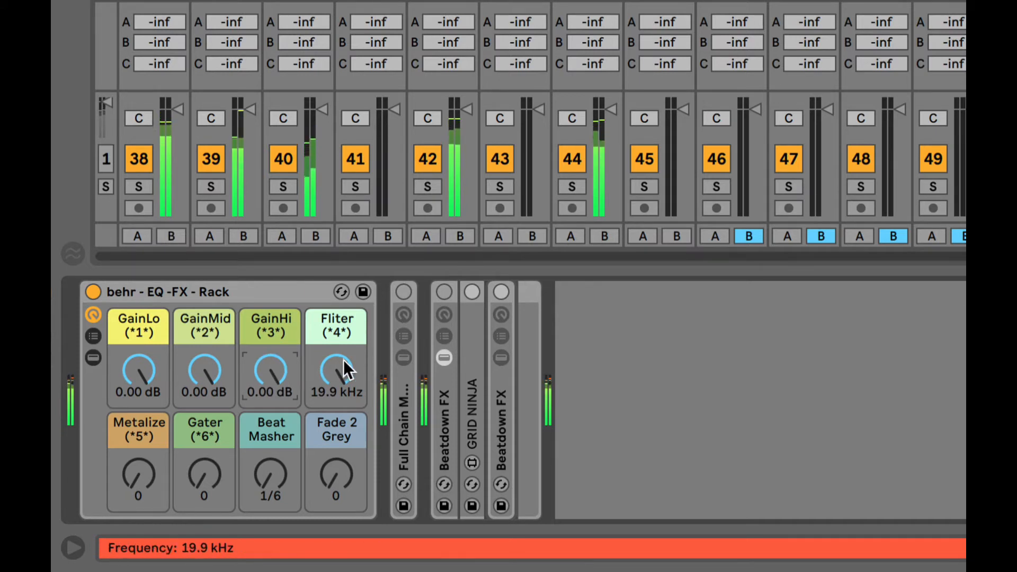
mouse_move(338, 371)
mouse_down()
mouse_move(338, 440)
mouse_move(338, 367)
mouse_up()
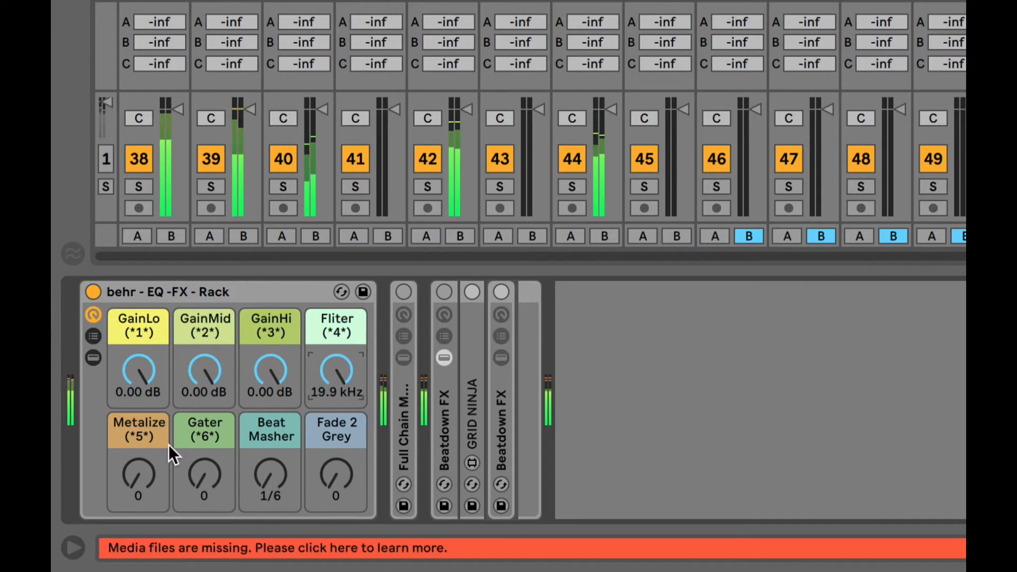
mouse_move(143, 485)
mouse_down()
mouse_move(143, 420)
mouse_move(141, 483)
mouse_up()
mouse_move(205, 477)
mouse_down()
mouse_move(205, 450)
mouse_move(204, 460)
mouse_up()
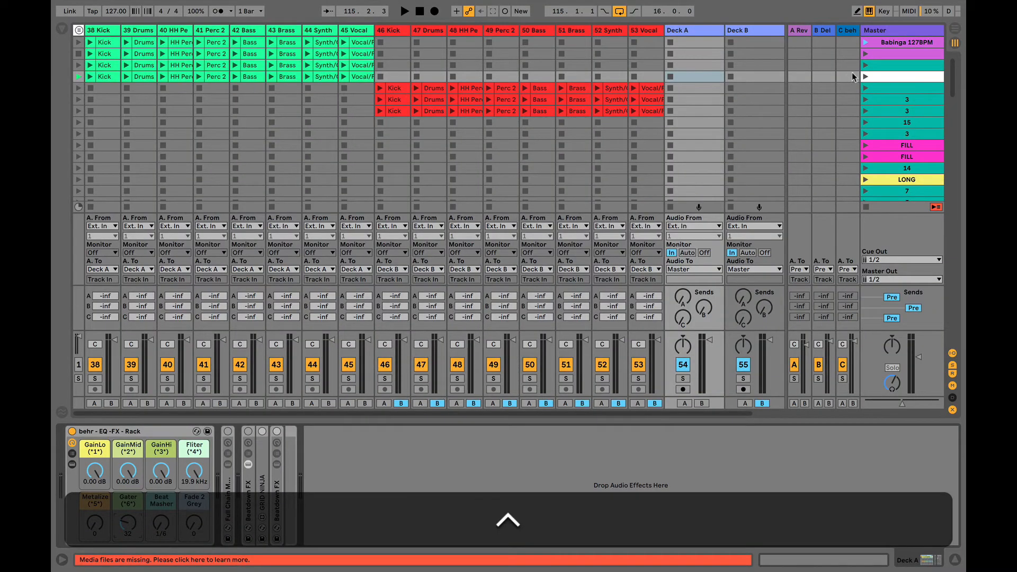
- Relaunch scene 4, pushing Gater to 83, Beat Masher toward 1/12 and Fade 2 Grey to 61
click(866, 77)
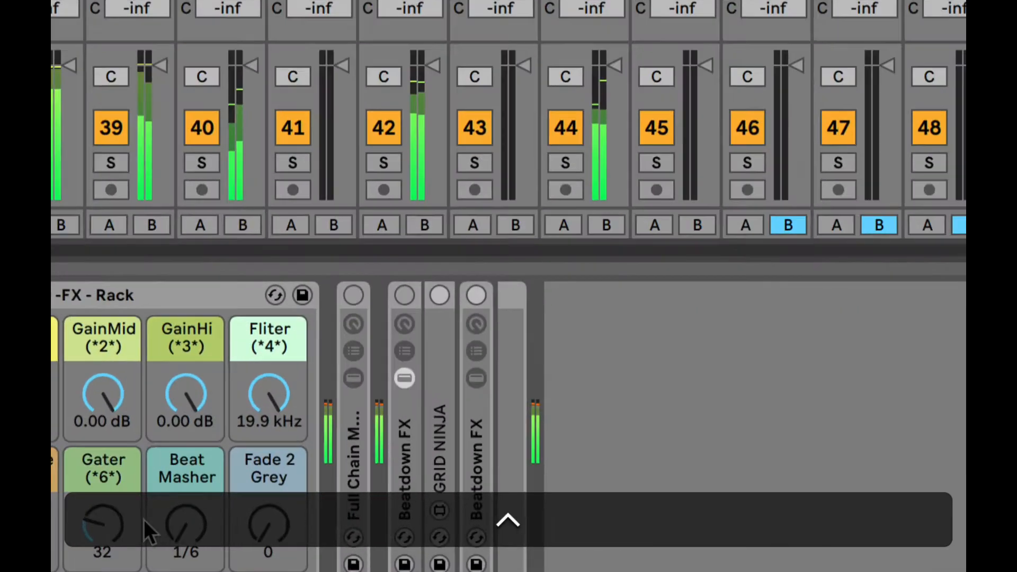
drag(103, 524, 103, 509)
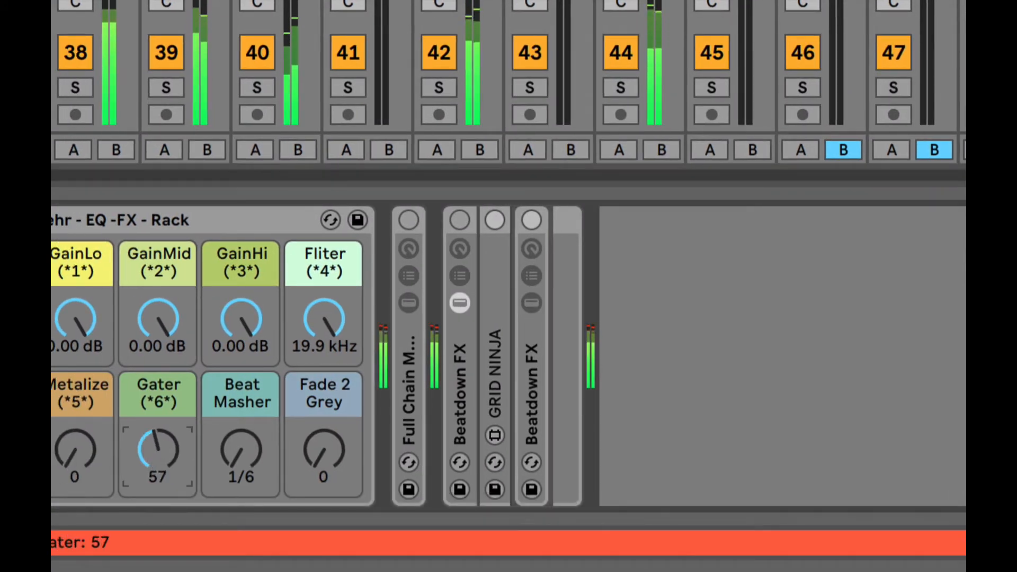
drag(158, 450, 158, 510)
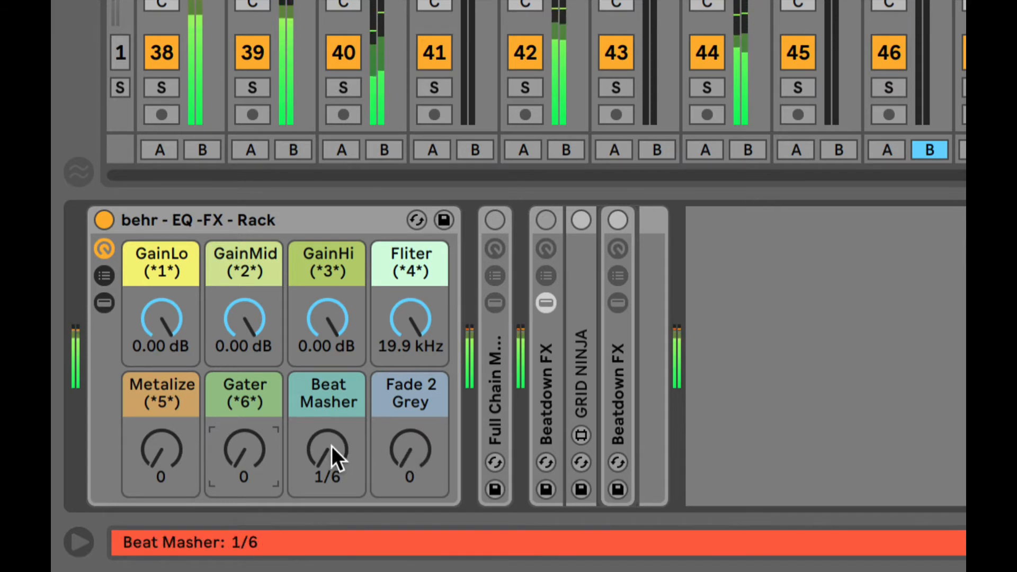
drag(332, 446, 331, 430)
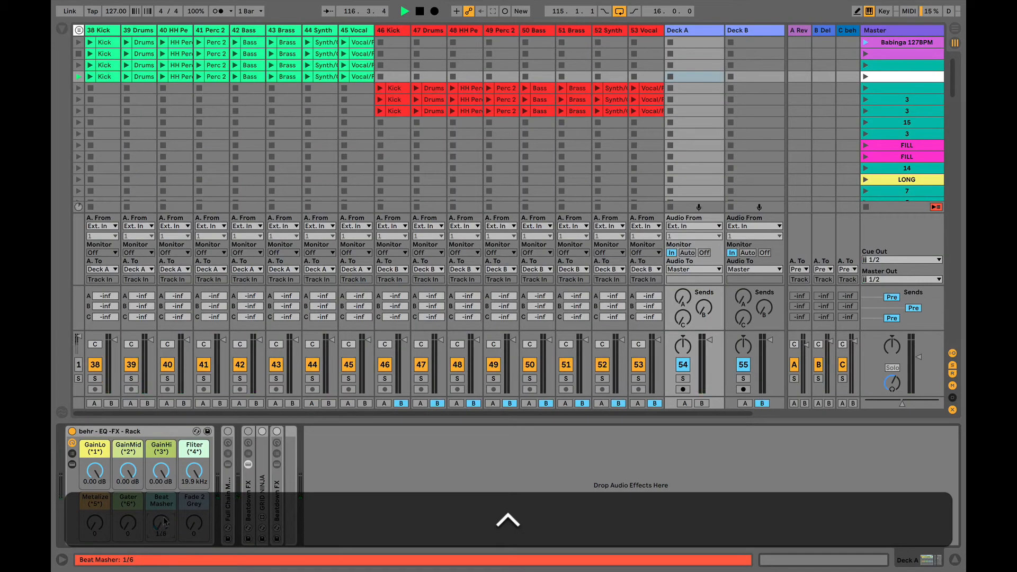
click(866, 77)
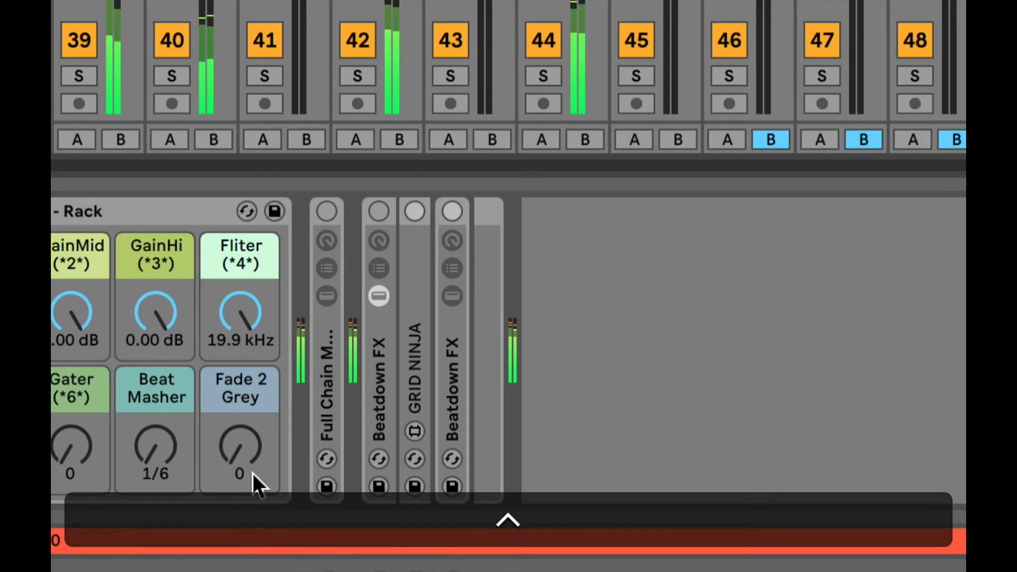
mouse_move(257, 492)
mouse_down()
mouse_move(258, 432)
mouse_move(258, 491)
mouse_up()
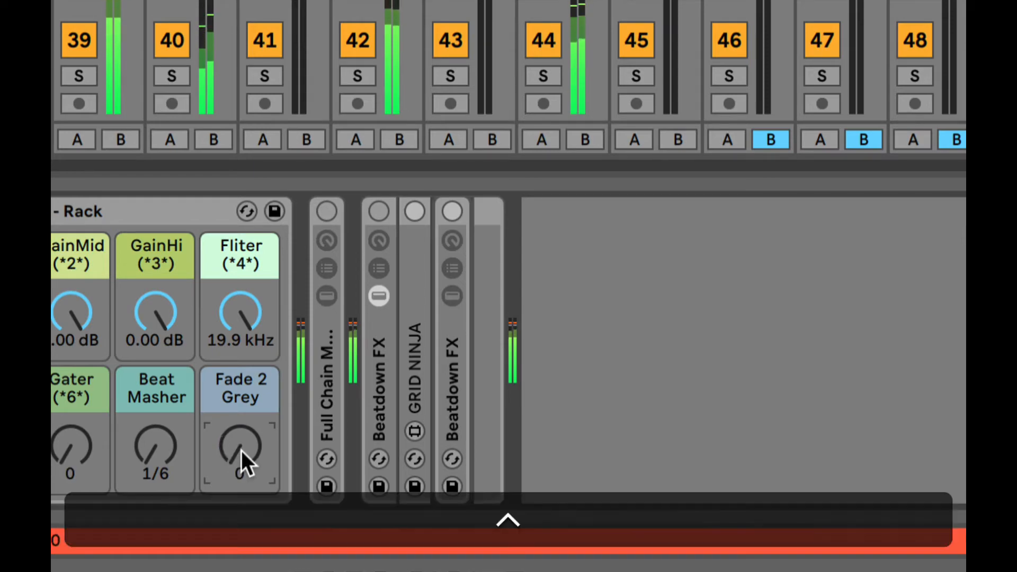
scroll(240, 450, down, 10)
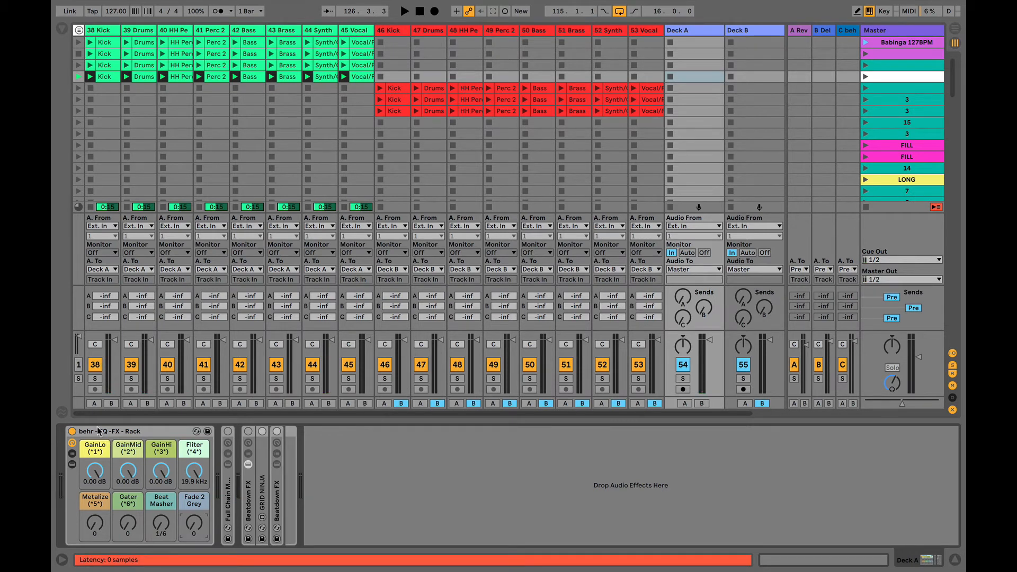
- Peek at the Full Chain Master macros, then turn off and fold the behr EQ-FX rack
double_click(229, 492)
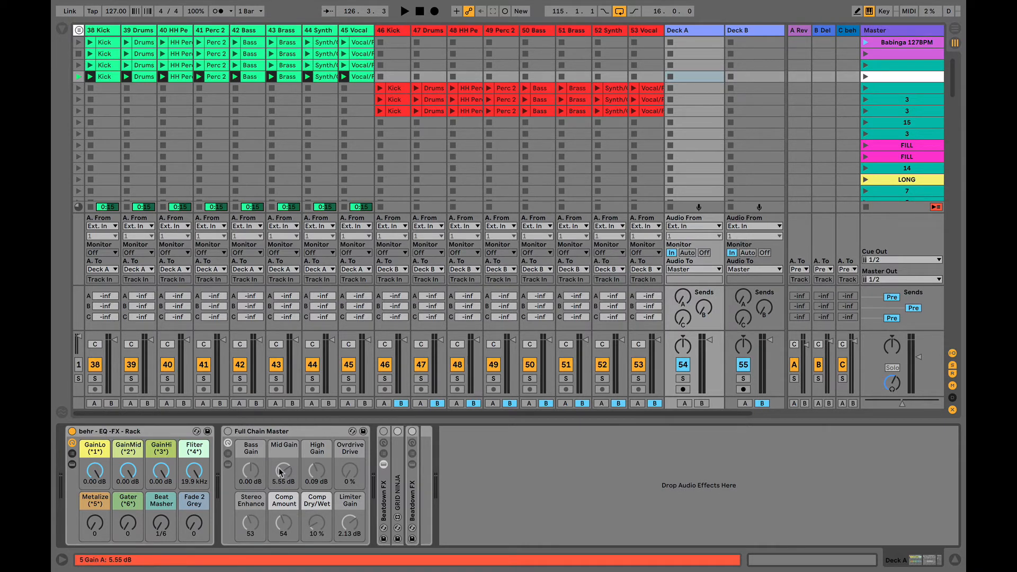
double_click(251, 431)
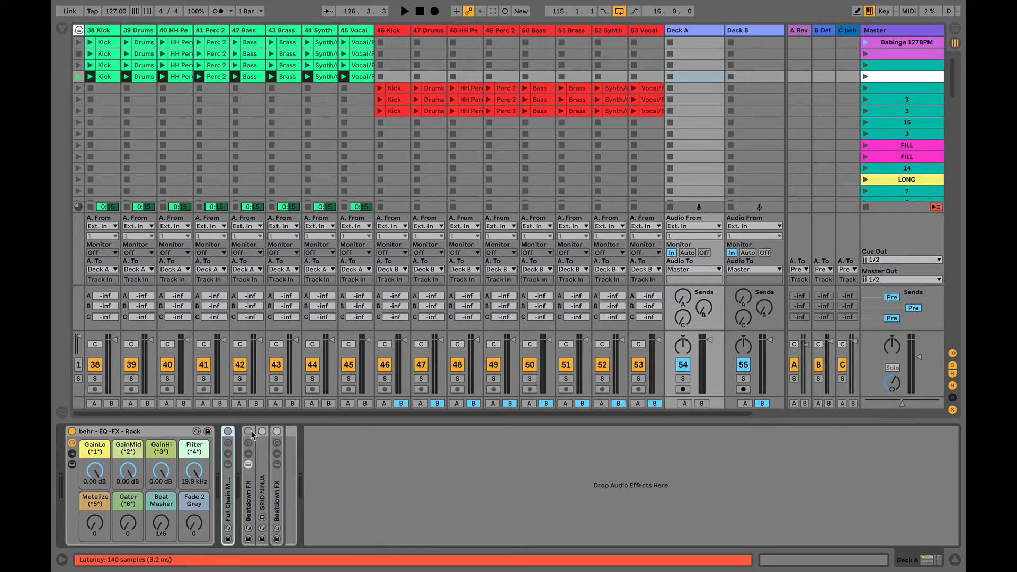
click(113, 432)
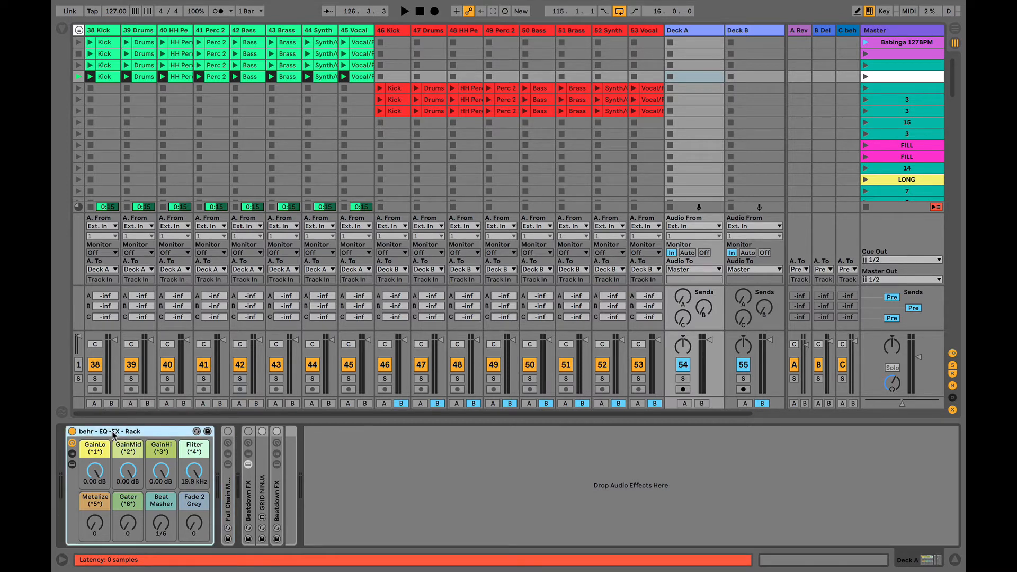
click(72, 431)
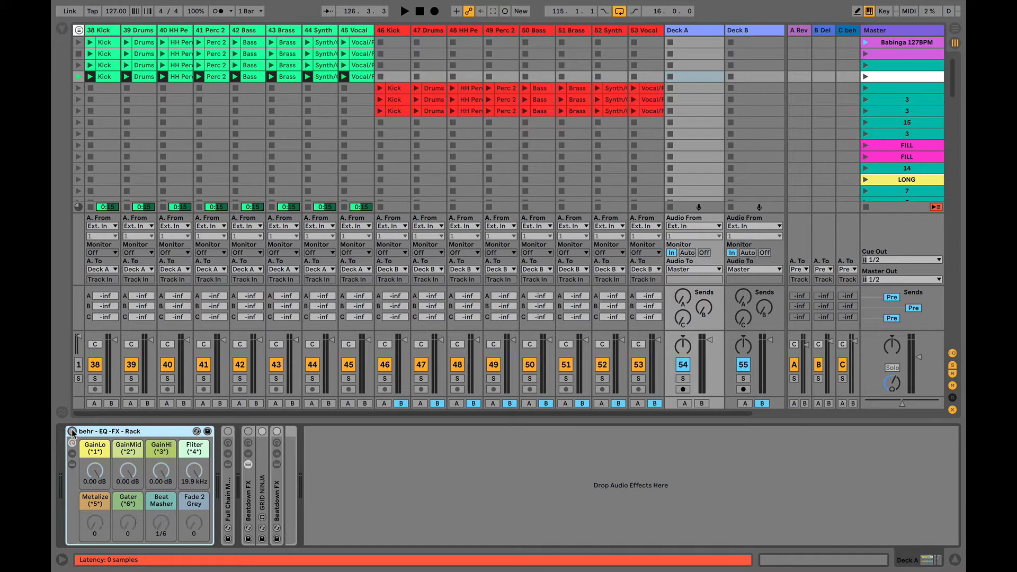
double_click(121, 432)
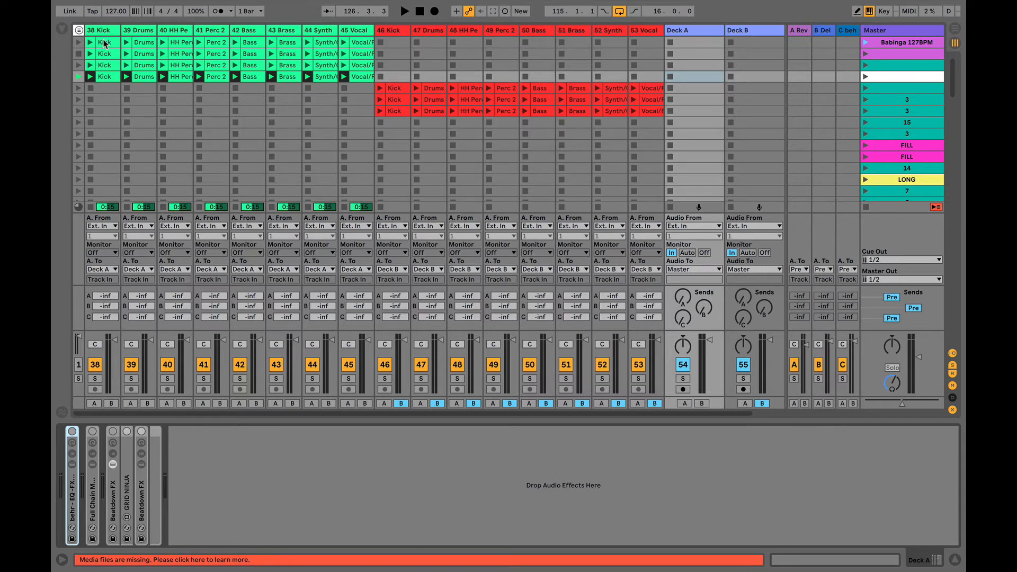
- Open the browser, clear the eq search, and expand Audio Effect Rack > Performance & DJ
click(62, 28)
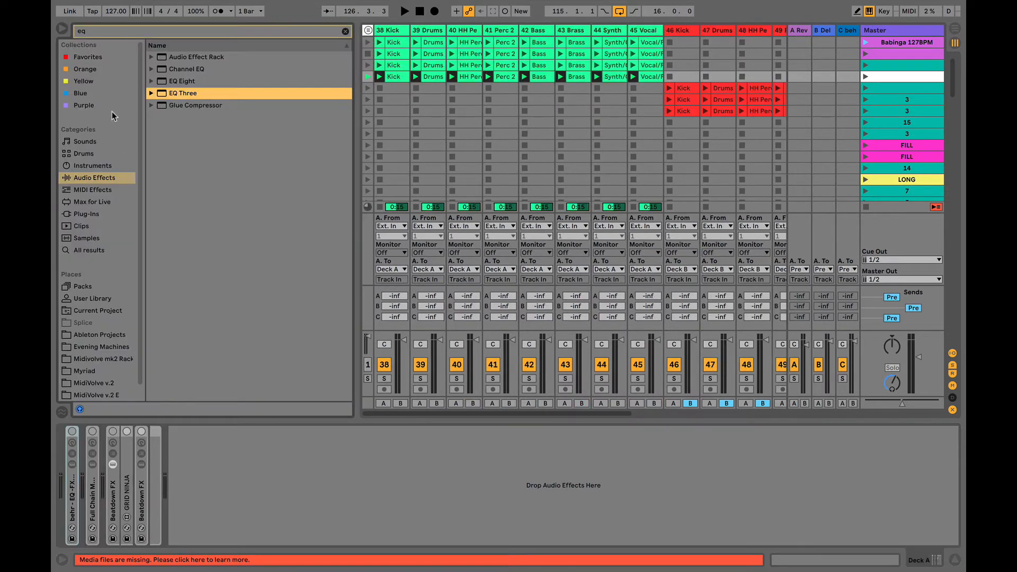
click(345, 32)
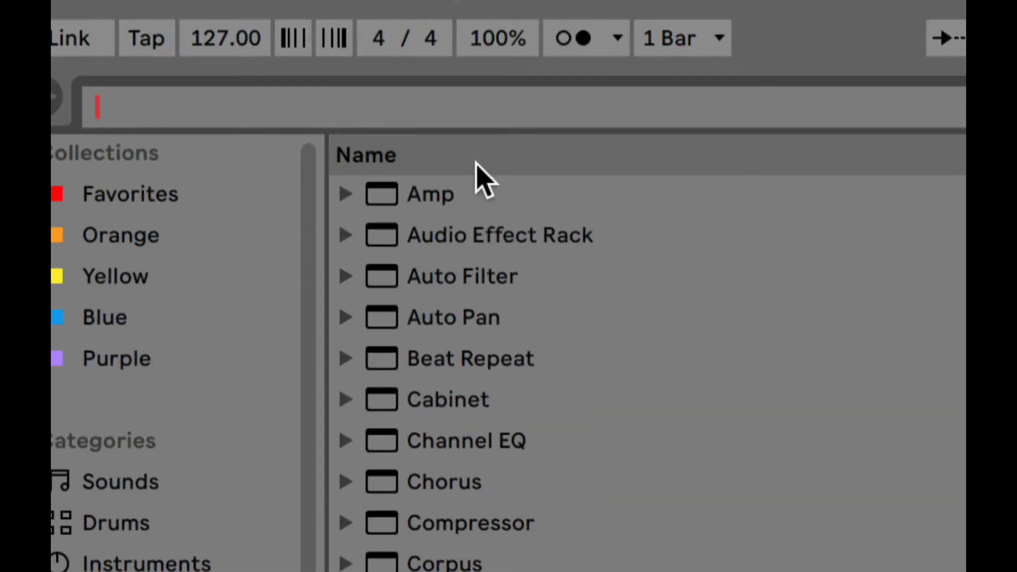
click(390, 236)
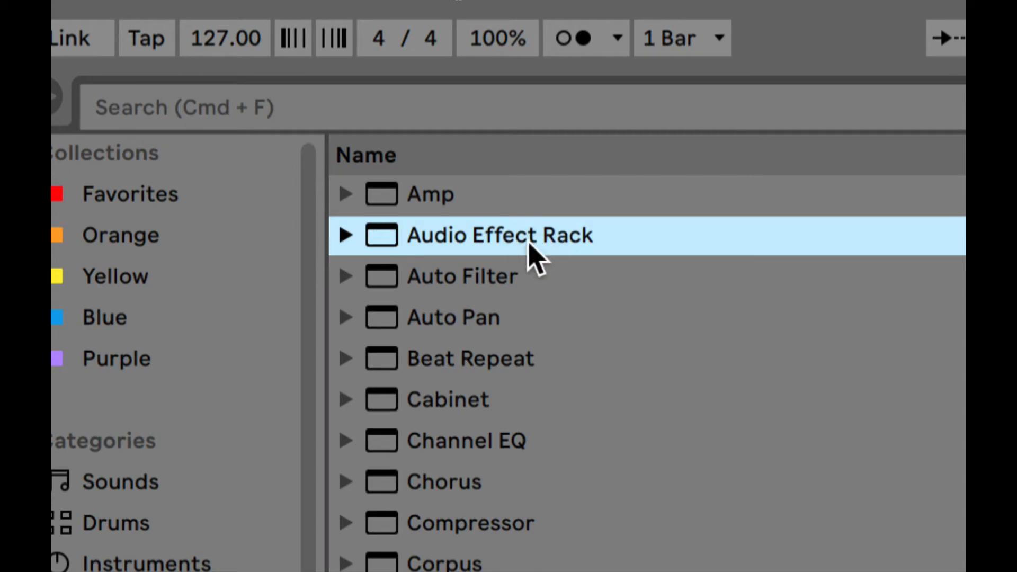
click(346, 236)
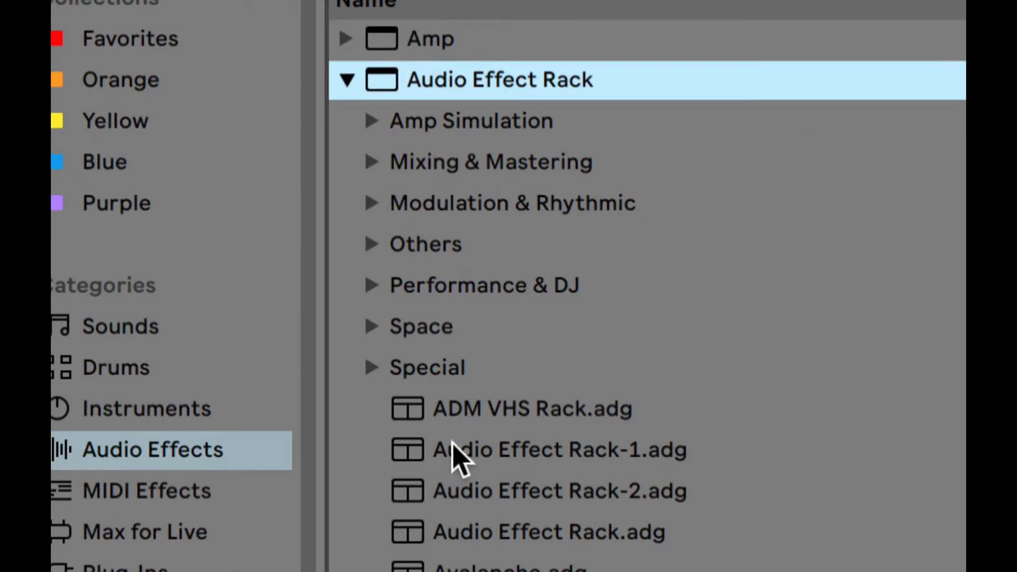
click(473, 289)
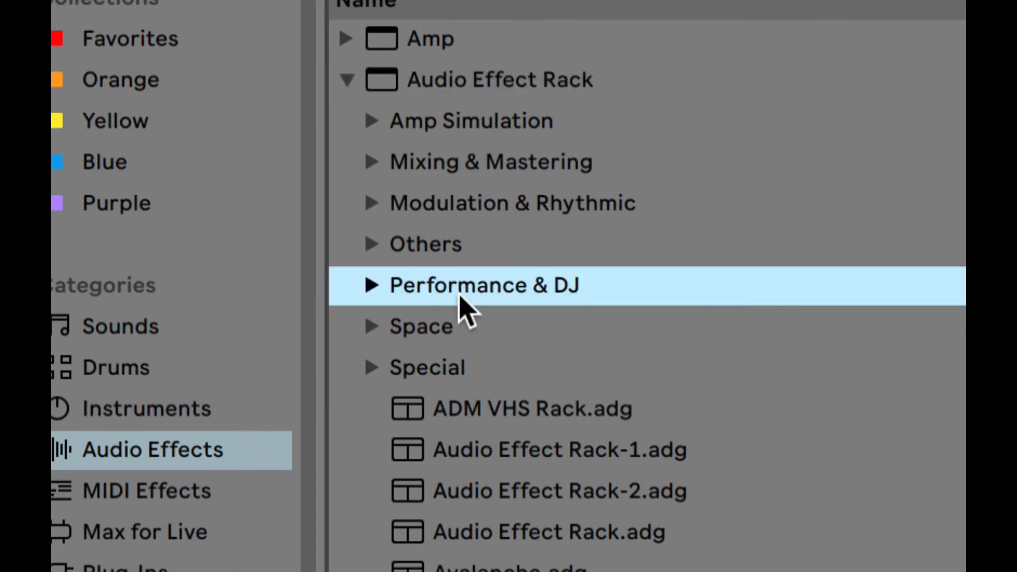
click(372, 286)
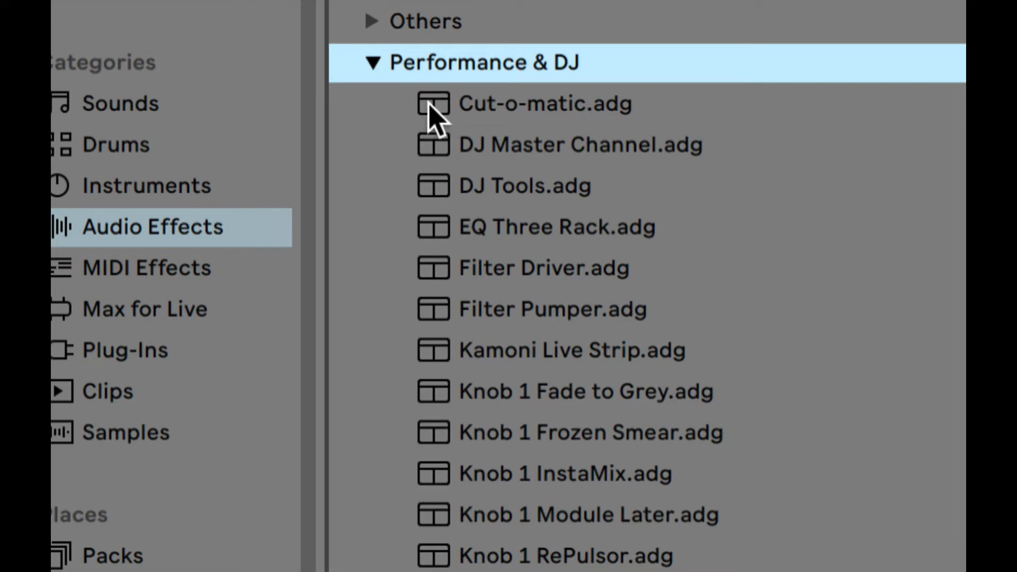
drag(429, 109, 430, 110)
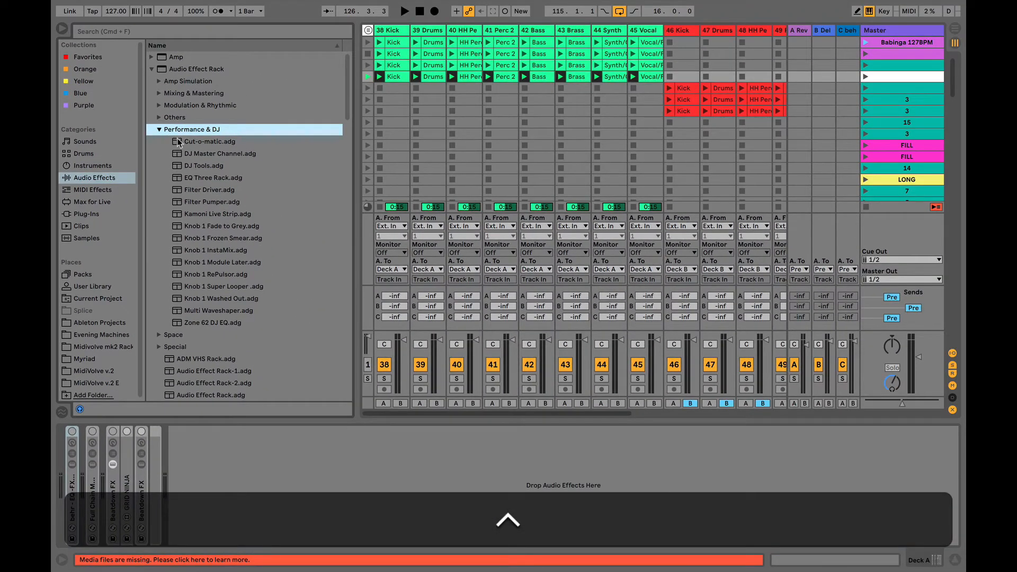
- Play Cut-o-matic on Deck A with Filter Freq 18.8 kHz, Filter Amount and AutoPan Rate 127, then delete it
drag(179, 142, 228, 475)
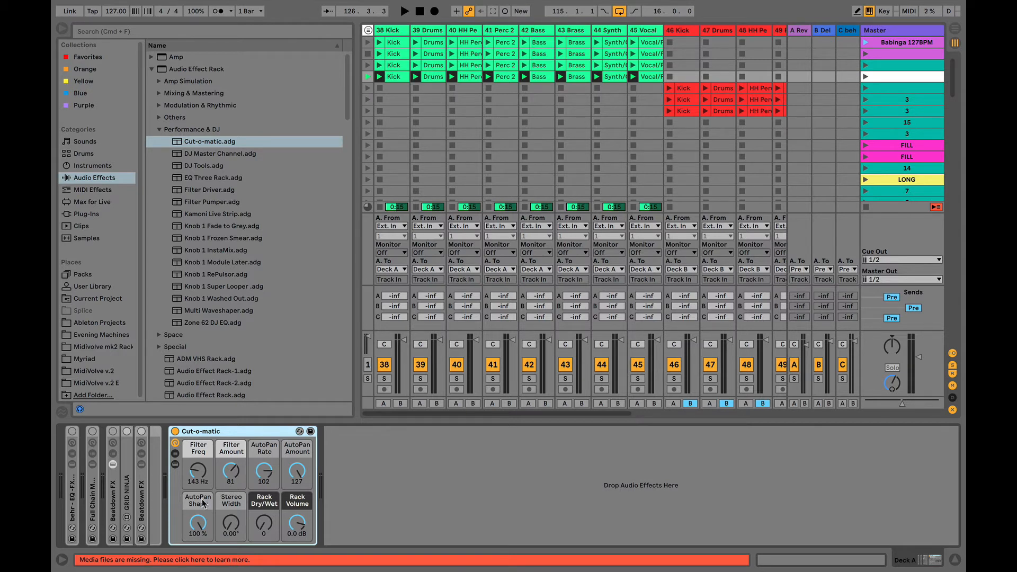
key(space)
drag(204, 476, 204, 418)
drag(229, 476, 198, 535)
click(222, 432)
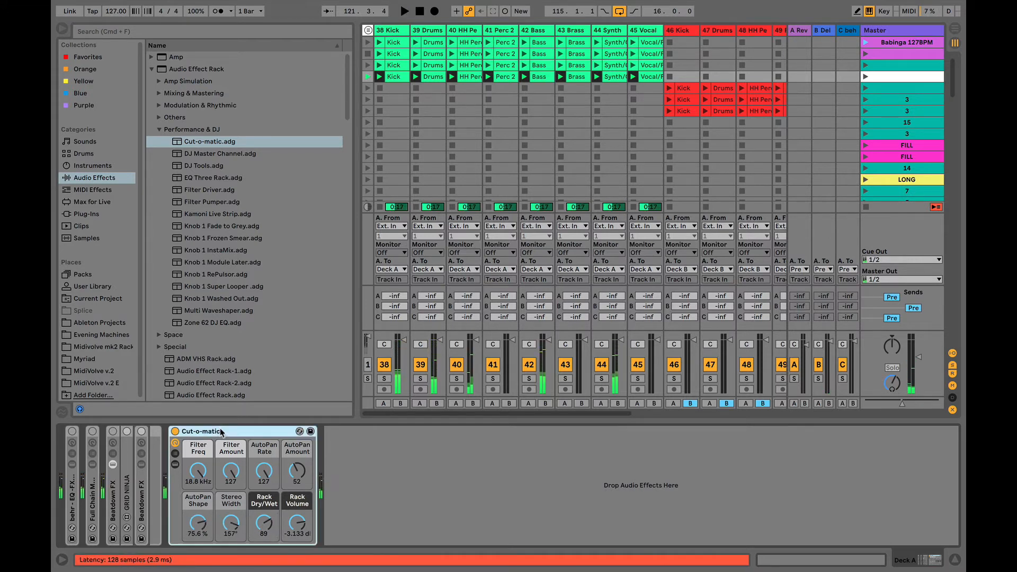
key(BackSpace)
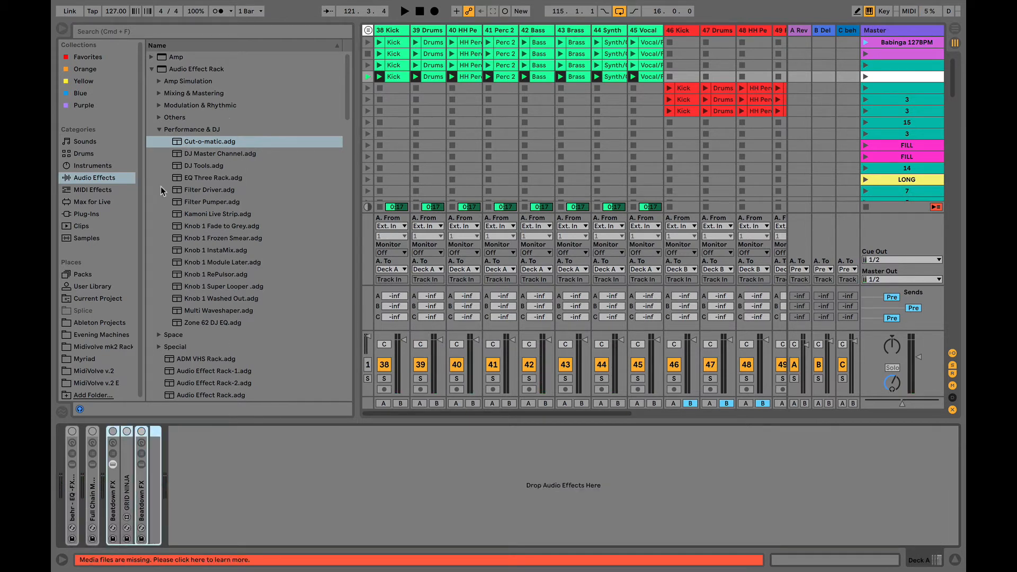
- Add DJ Tools to Deck A and play it, raising Motion to 82, Hi Pass Freq to 79, Scratch to 102
drag(202, 168, 237, 509)
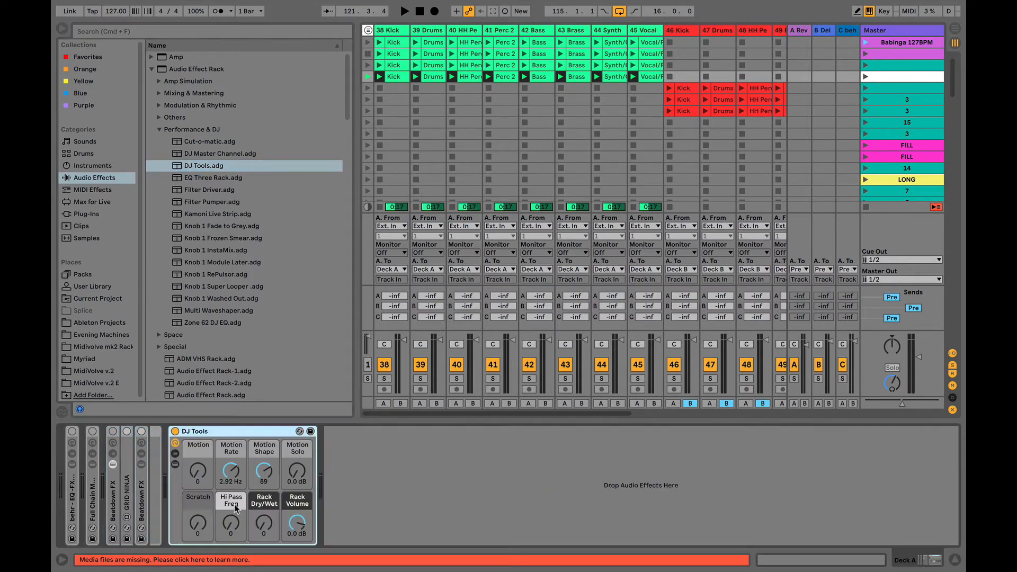
key(space)
drag(198, 472, 198, 429)
drag(232, 473, 232, 443)
drag(265, 472, 297, 469)
drag(264, 523, 264, 477)
drag(221, 524, 197, 501)
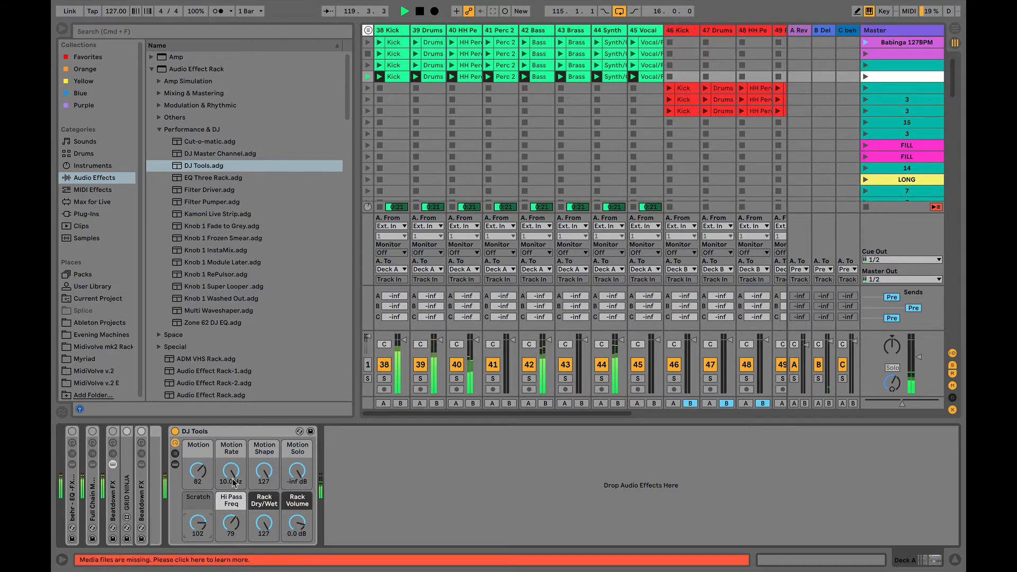
mouse_move(231, 471)
mouse_down()
mouse_move(231, 501)
mouse_move(199, 470)
mouse_move(200, 494)
mouse_move(234, 473)
mouse_up()
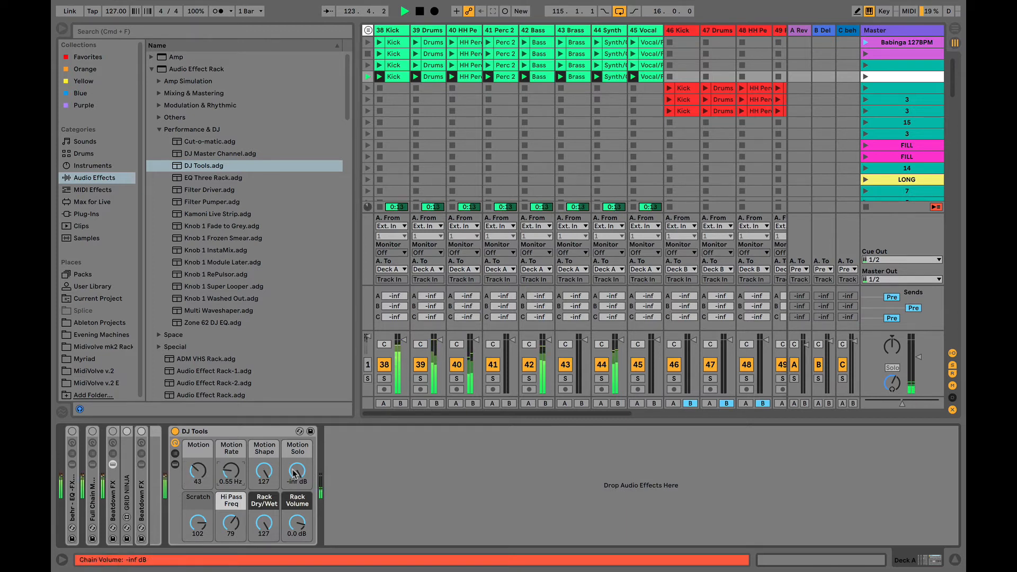
drag(297, 472, 298, 465)
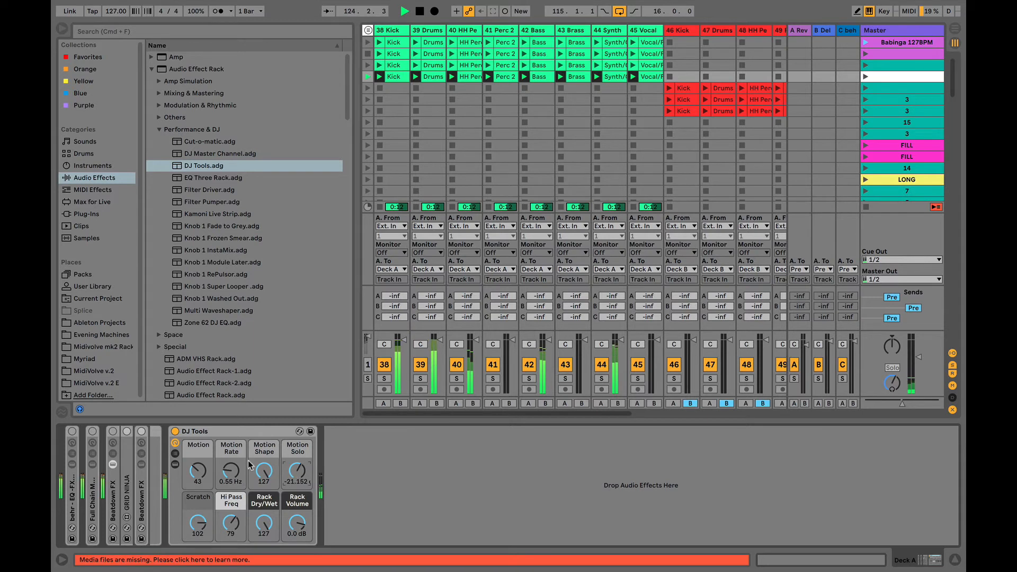
- Delete DJ Tools and show the Max for Live devices in the browser
click(221, 433)
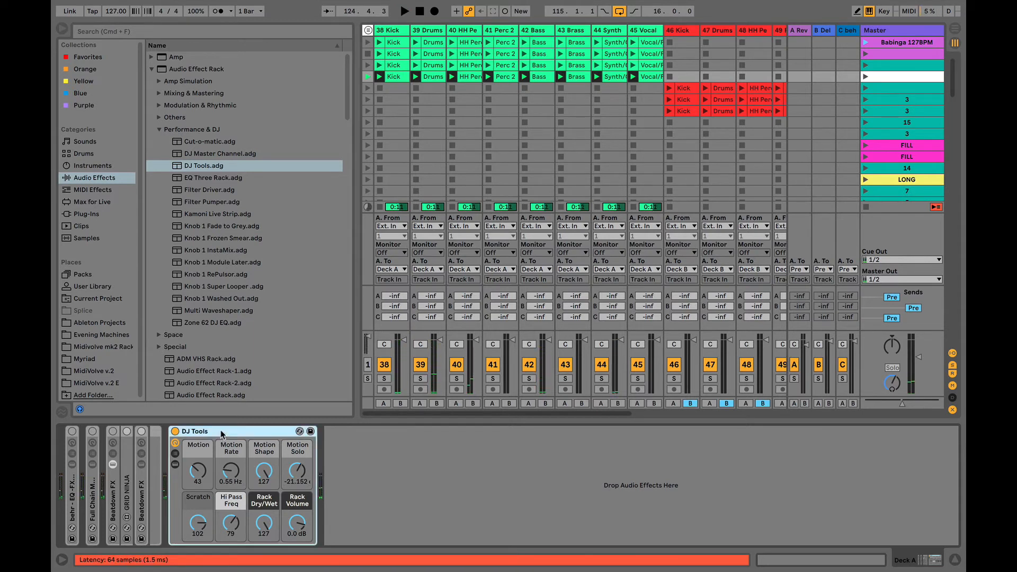
key(BackSpace)
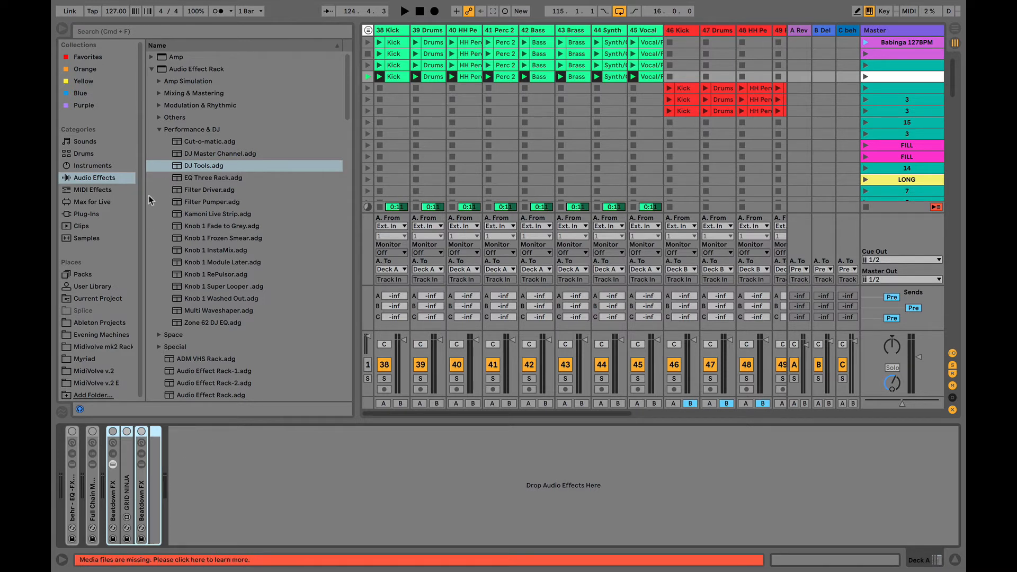
click(97, 204)
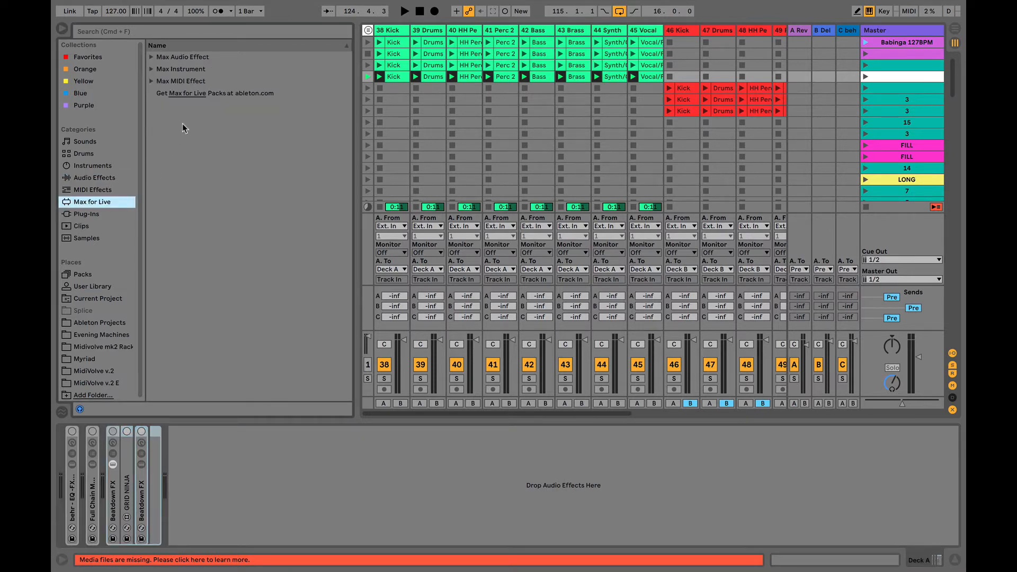
- Expand Max Audio Effect and drag TapeStop 2.0.amxd into Deck A's chain
click(151, 57)
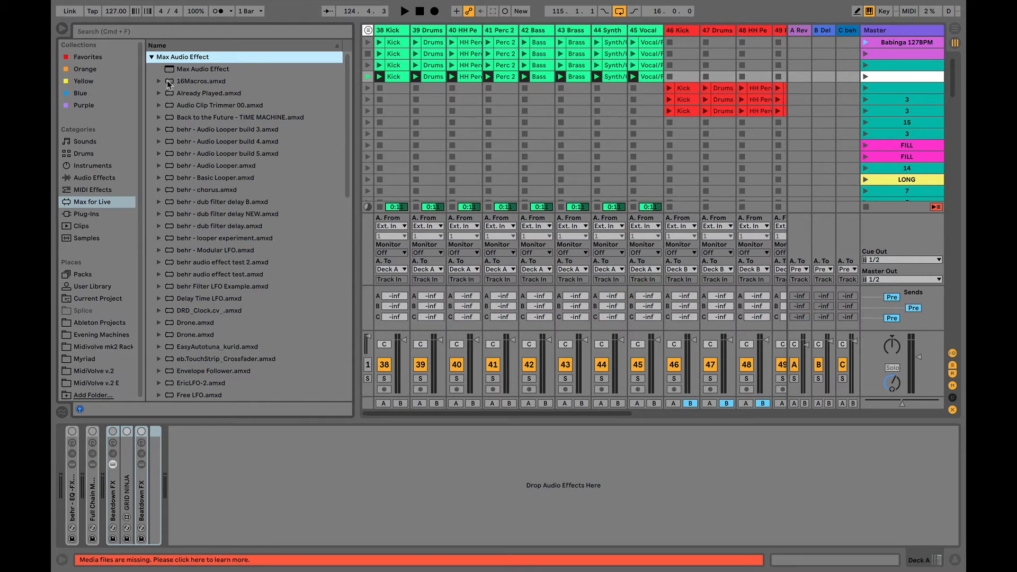
scroll(200, 238, down, 15)
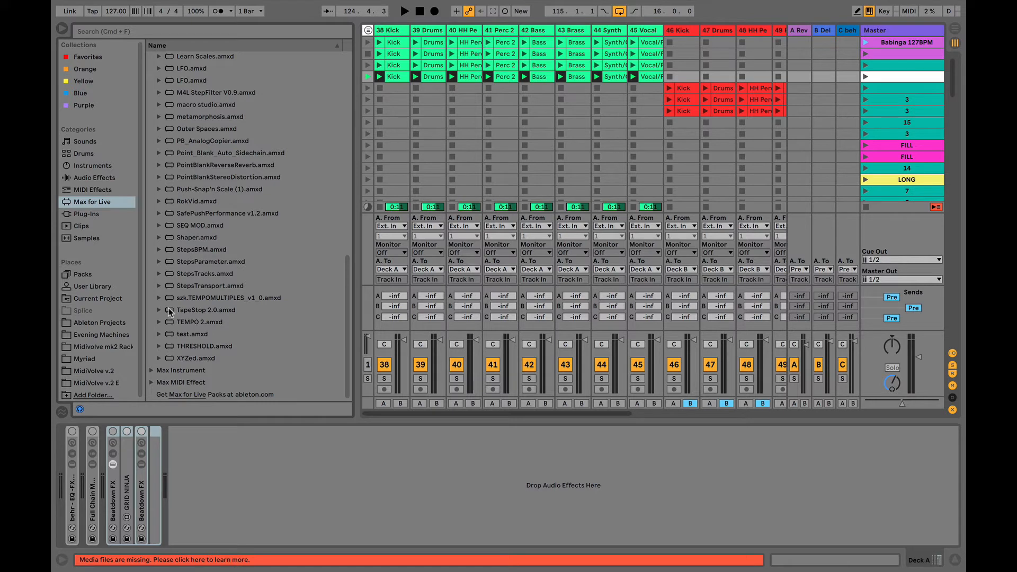
drag(170, 313, 224, 492)
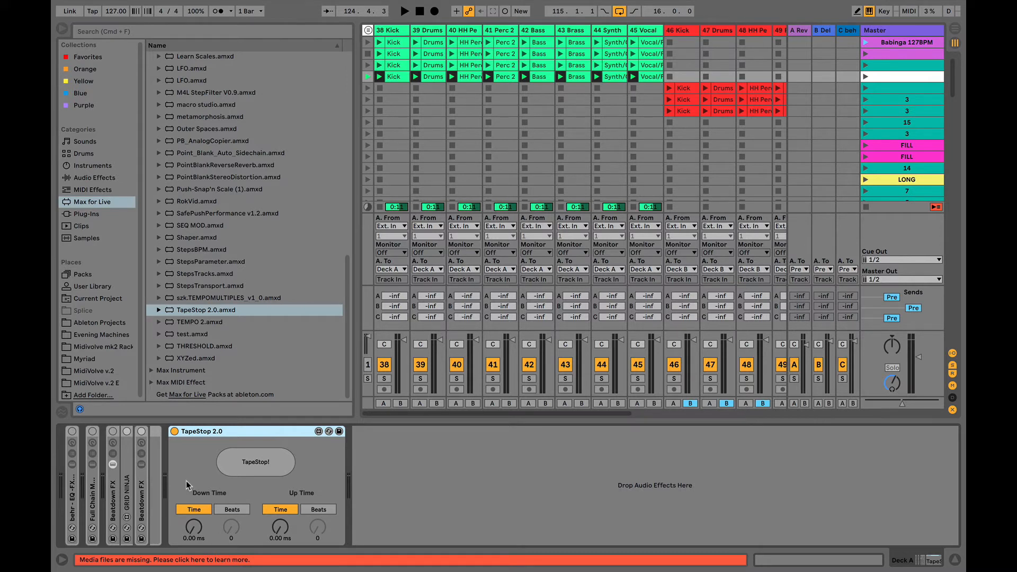
- Play and trigger TapeStop!, setting Down Time to 1.22 s and Up Time to 1.93 s
key(space)
click(242, 462)
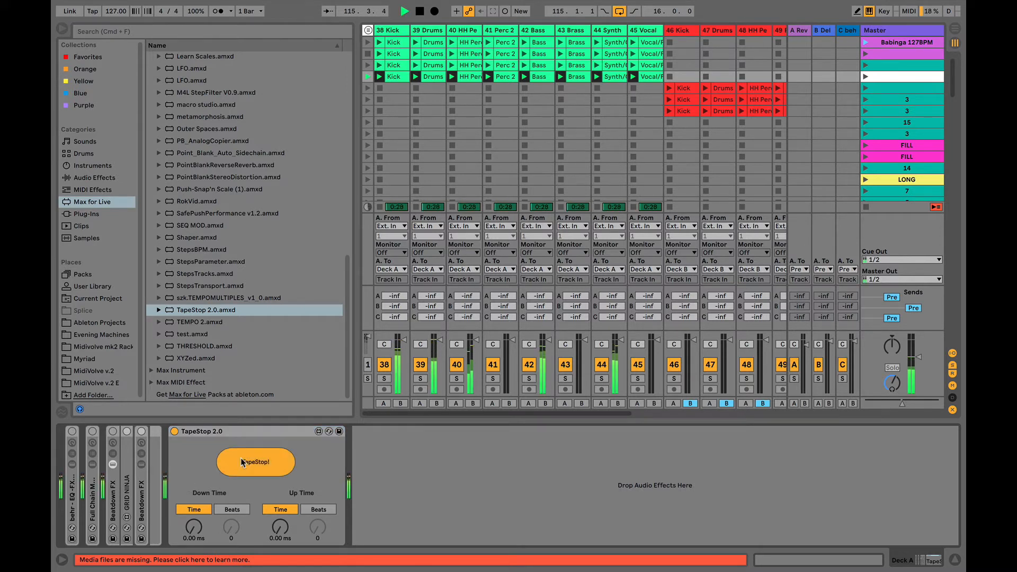
click(242, 463)
drag(194, 528, 194, 506)
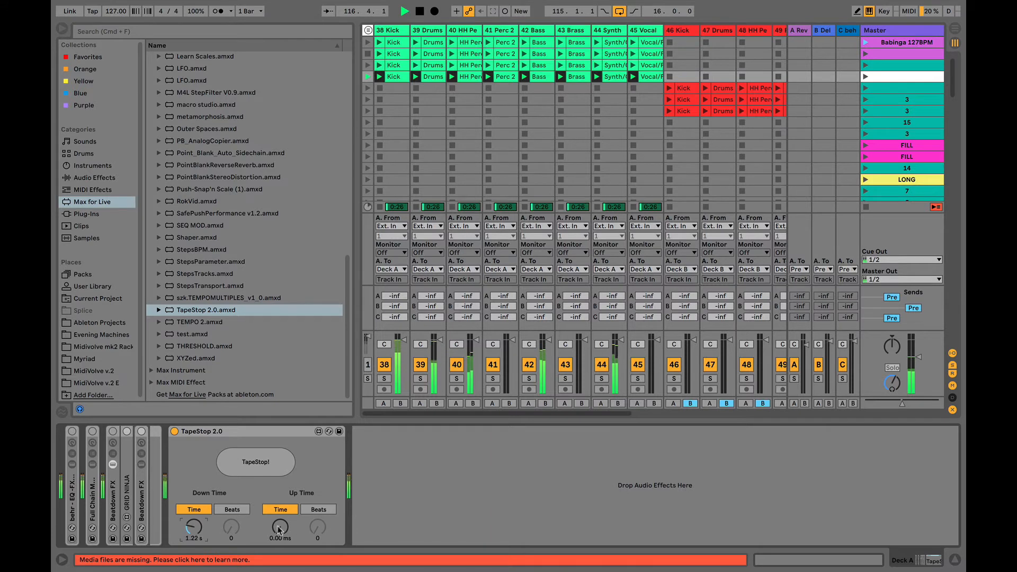
drag(279, 529, 279, 501)
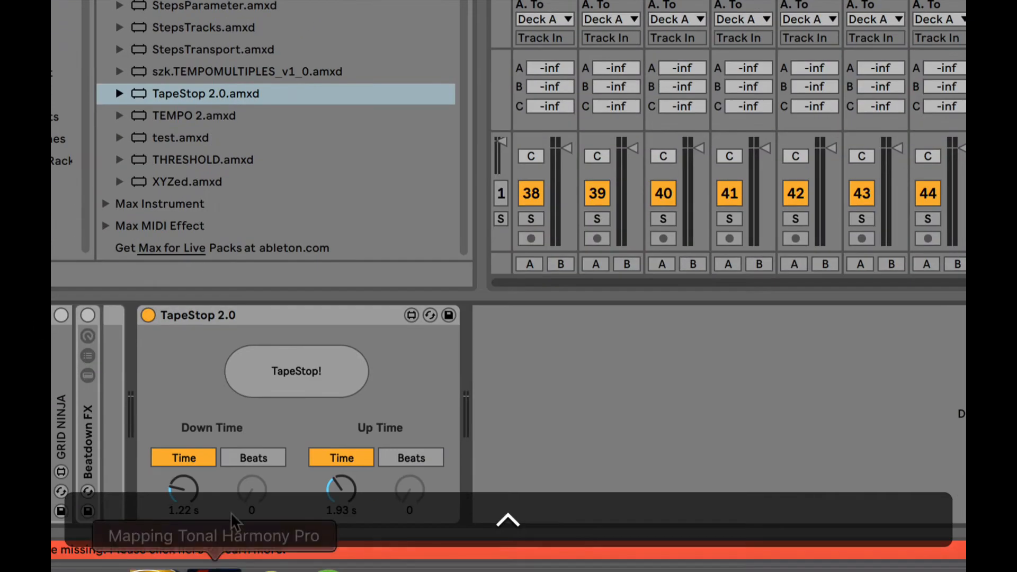
- Select and delete the TapeStop 2.0 device from Deck A
click(235, 316)
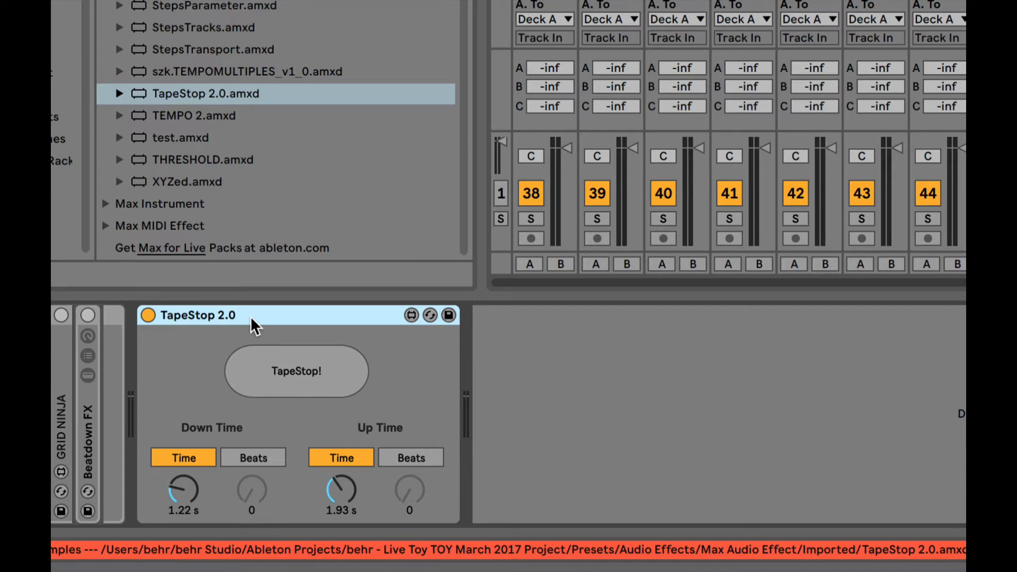
key(BackSpace)
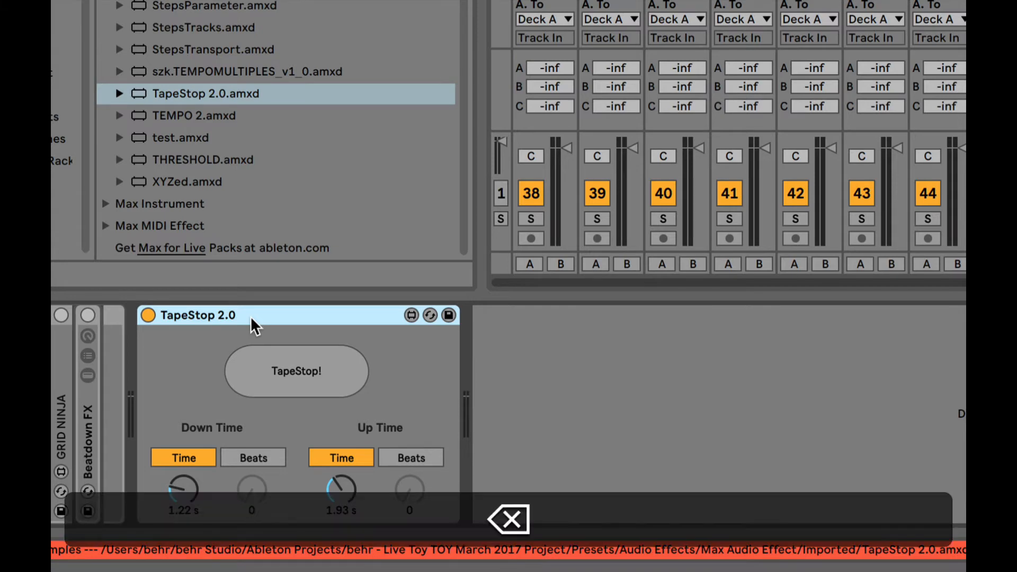
key(ctrl)
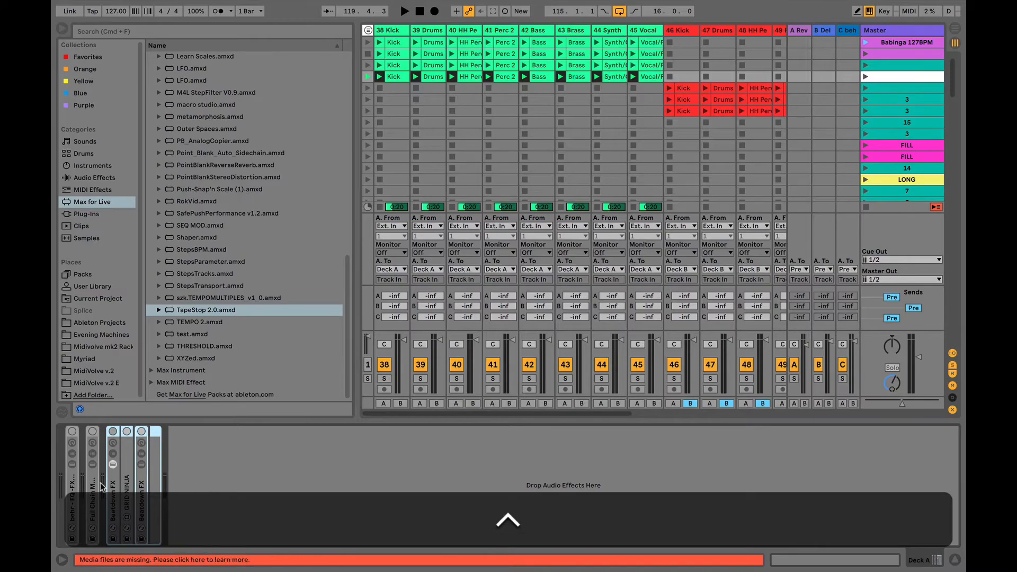
scroll(572, 131, right, 8)
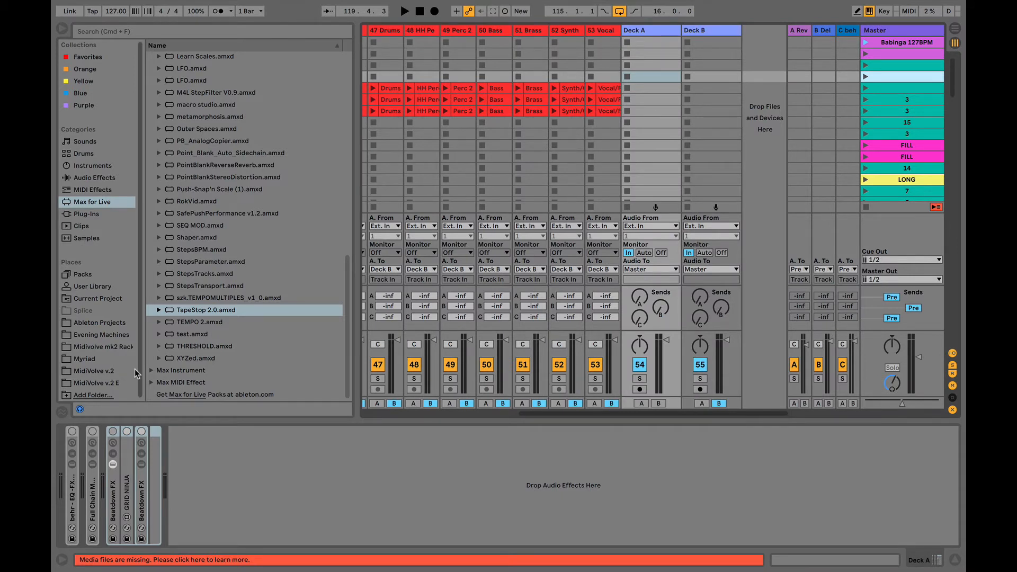
double_click(73, 448)
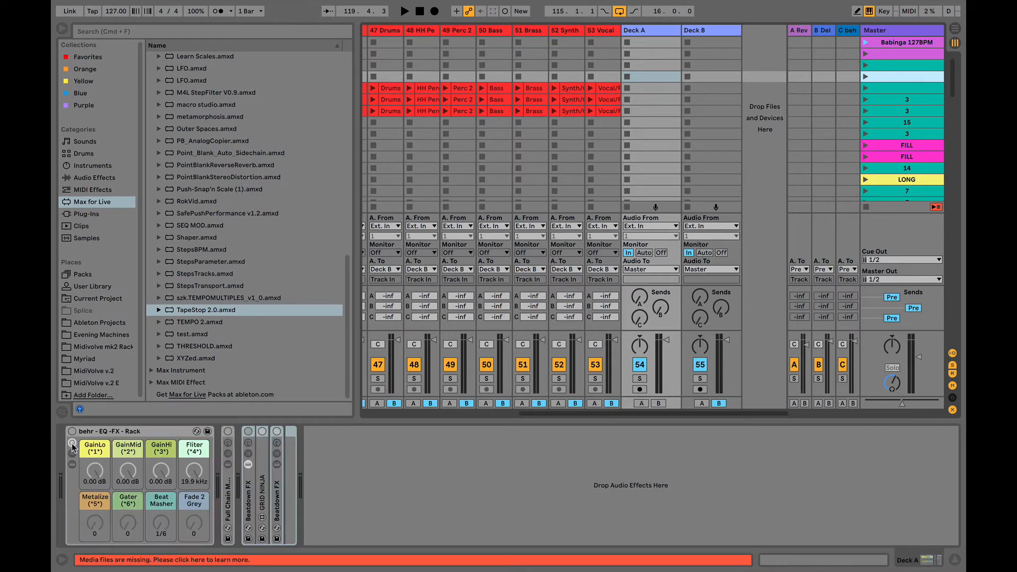
click(124, 432)
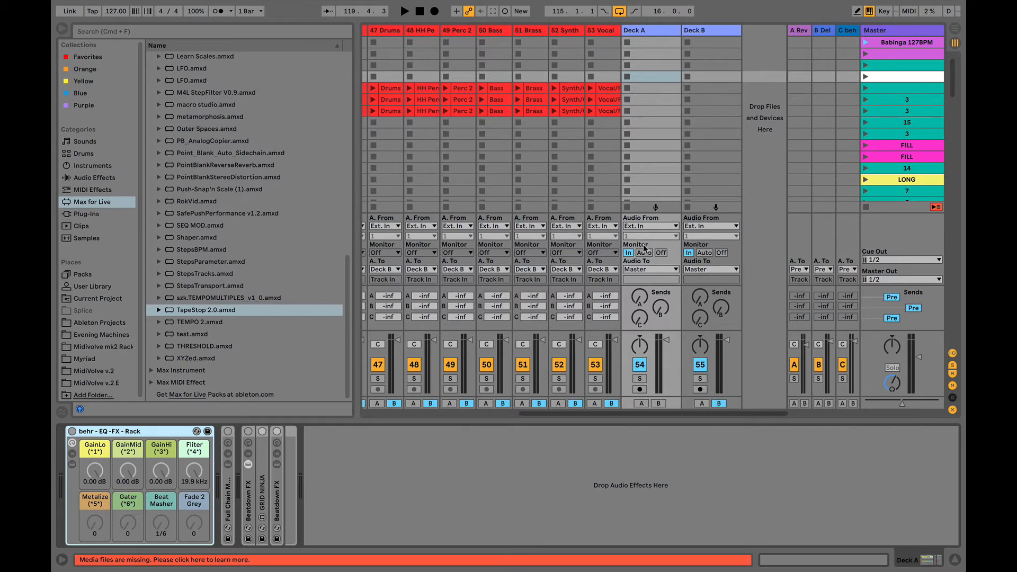
click(655, 33)
click(700, 32)
click(667, 31)
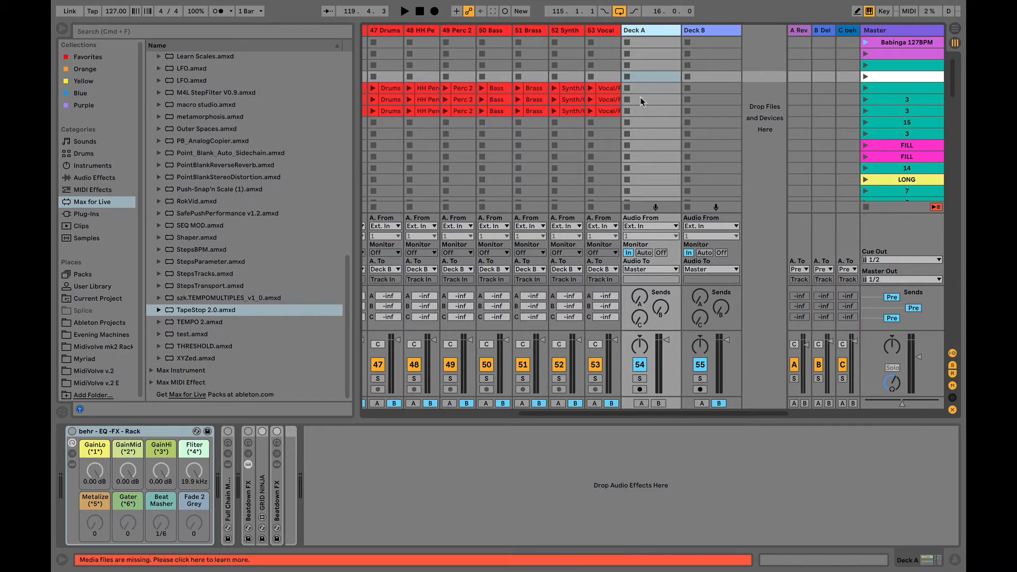
click(653, 90)
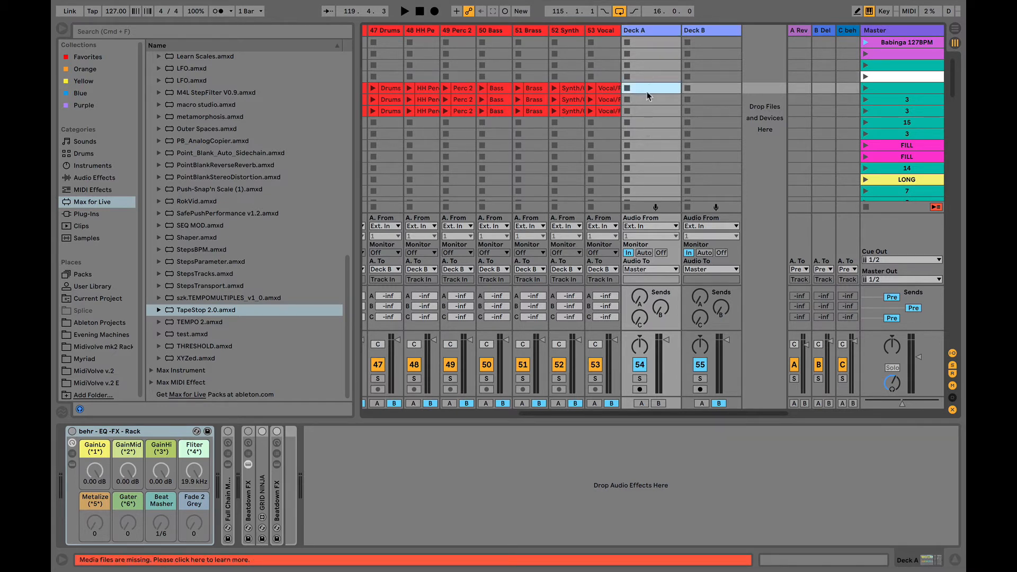
click(651, 100)
click(650, 111)
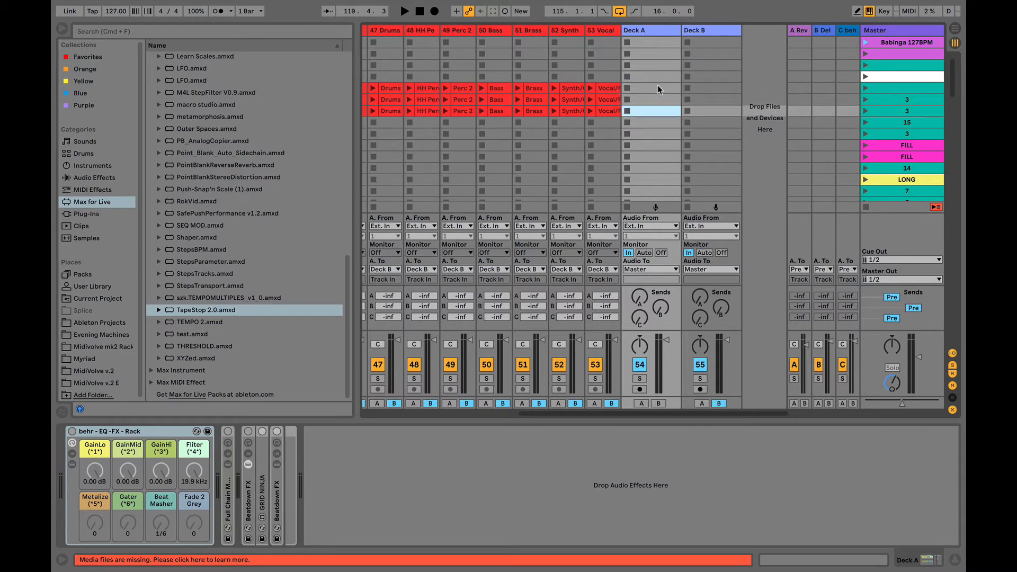
click(654, 91)
click(652, 99)
click(650, 111)
- Select scene 3 in the Master column, reactivate the EQ-FX rack, and hide the browser
click(892, 90)
click(888, 102)
click(889, 109)
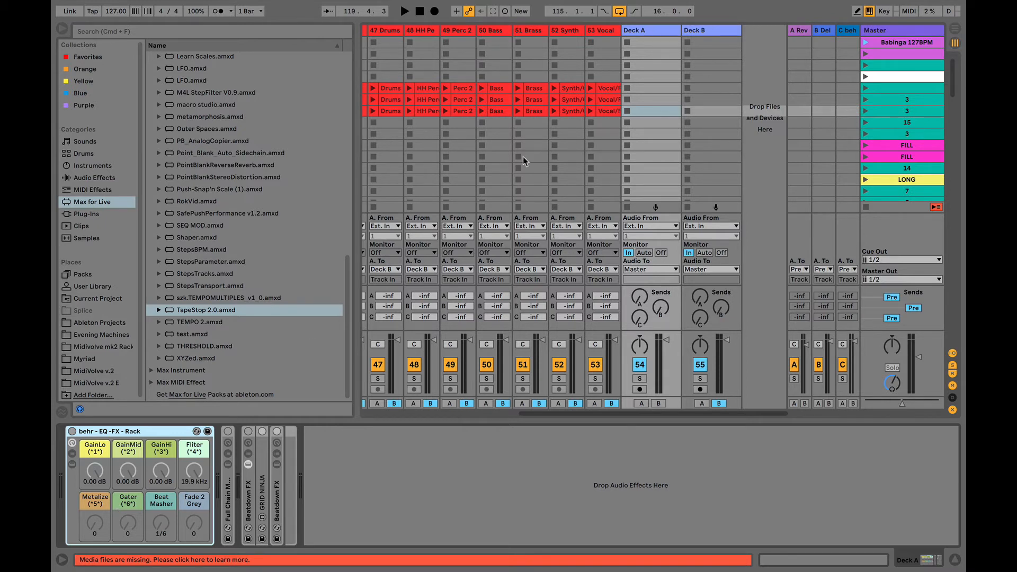
click(72, 431)
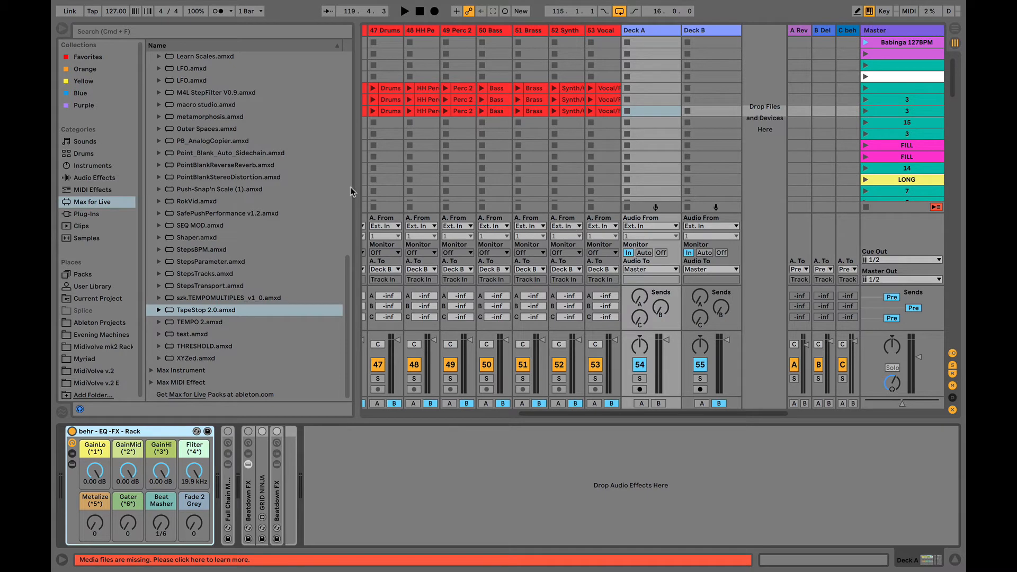
click(62, 28)
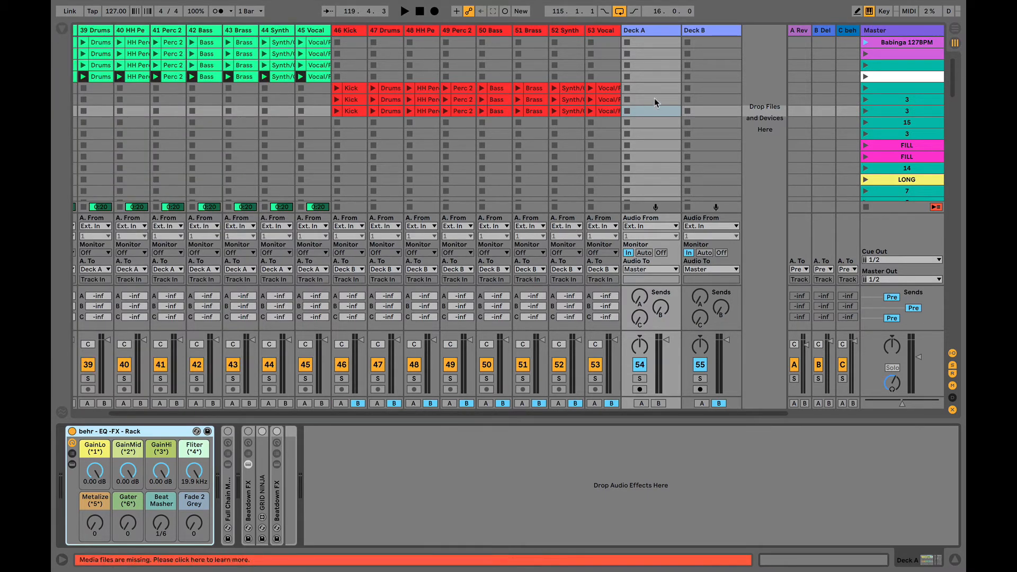
- Copy the row-4 45 Vocal clip into Deck A's fourth slot and open the new Vocal/FX clip's details
click(640, 75)
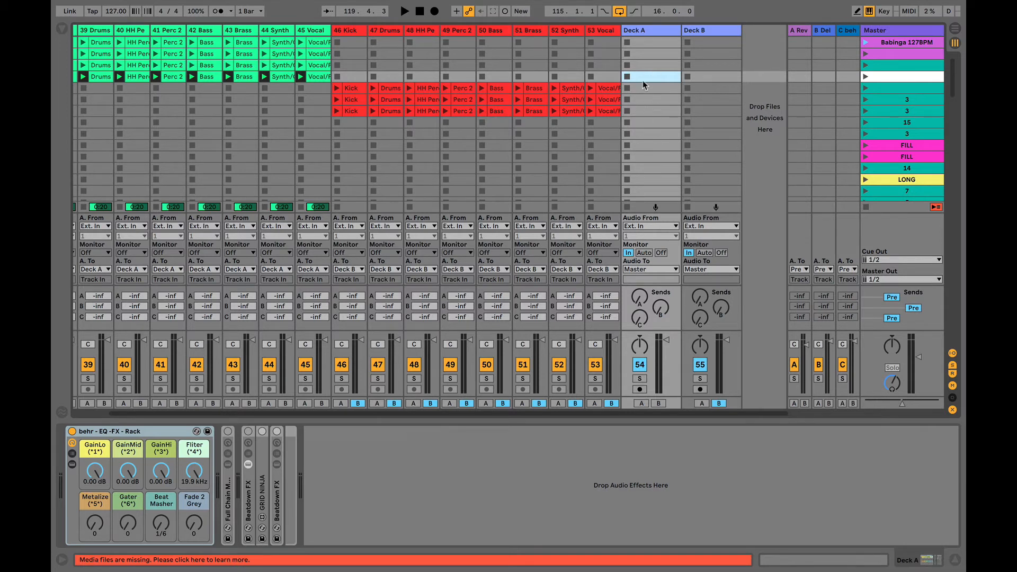
click(313, 77)
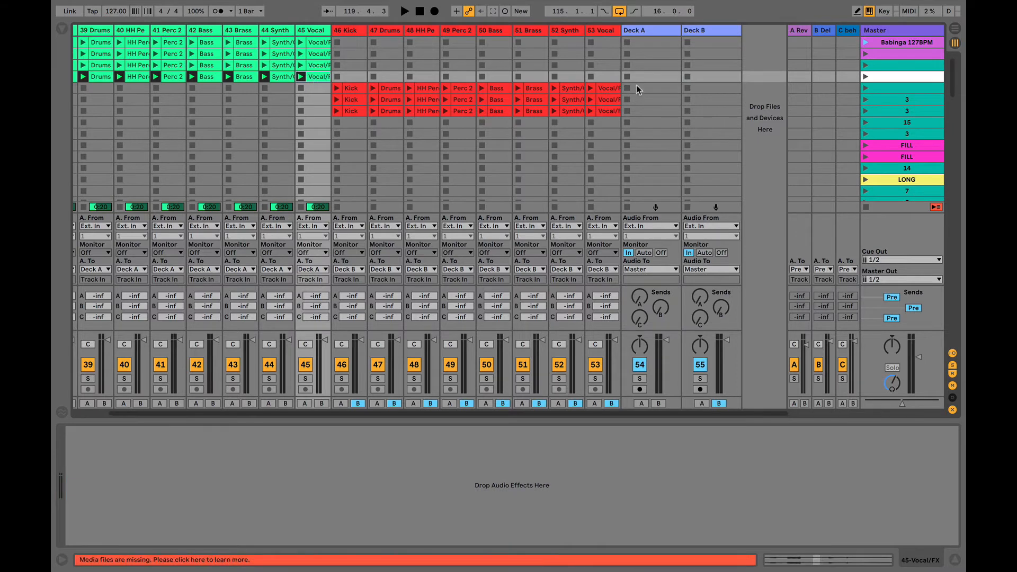
click(653, 74)
click(319, 77)
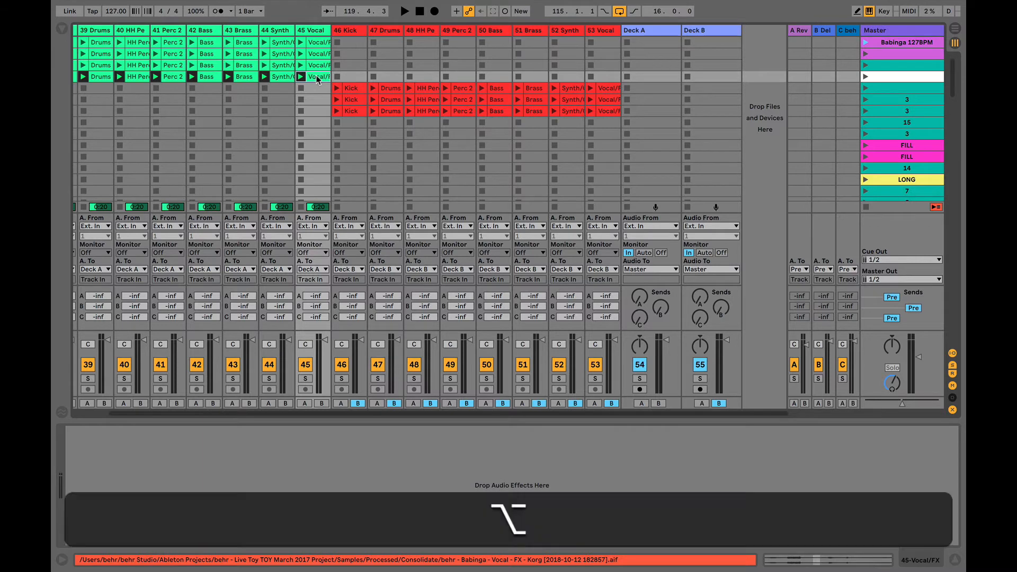
drag(316, 79, 648, 78)
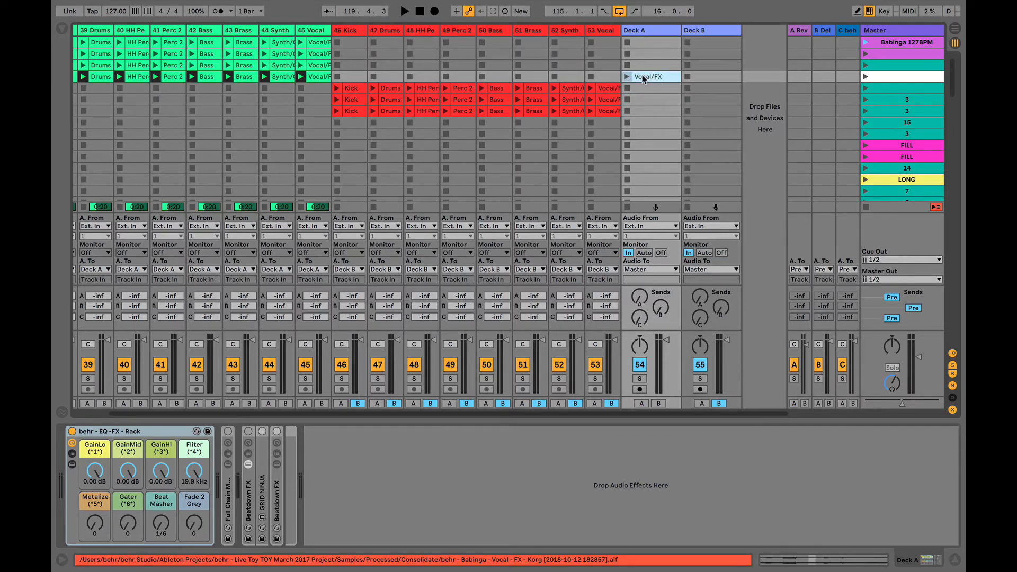
click(644, 77)
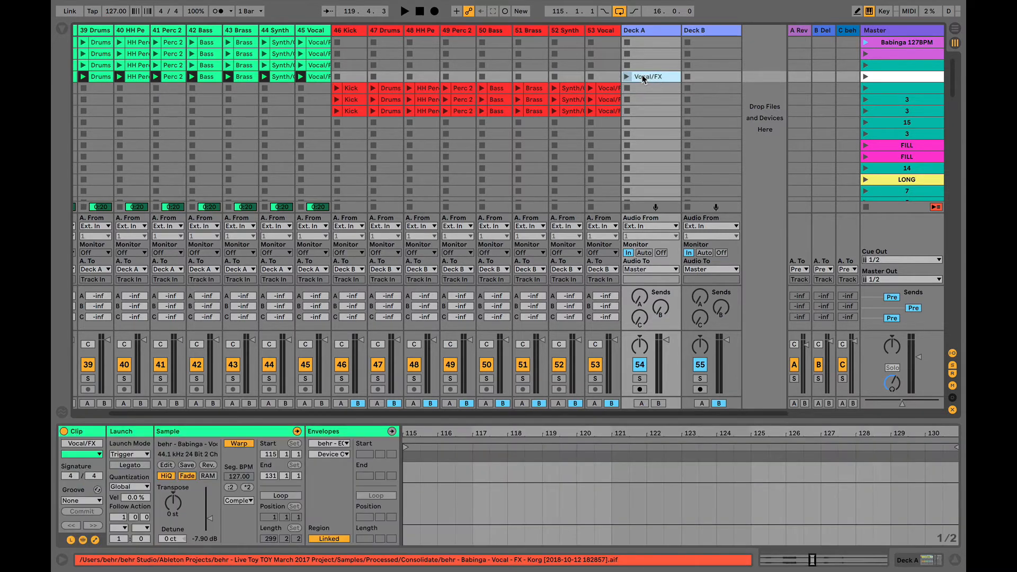
- Launch the Vocal/FX clip on Deck A and drag its loop to span bars 151 to 181
click(867, 207)
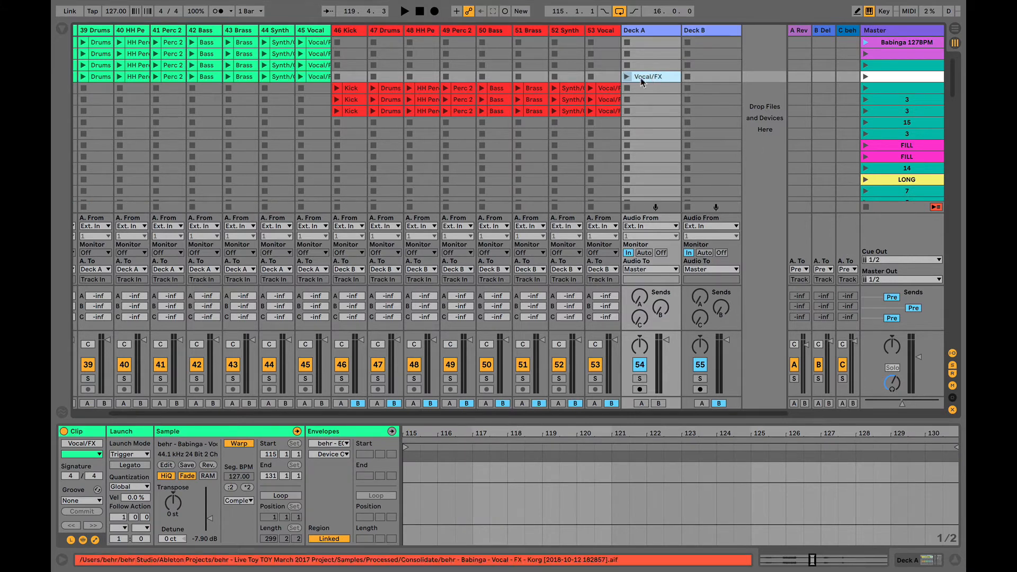
click(626, 77)
drag(641, 434, 636, 376)
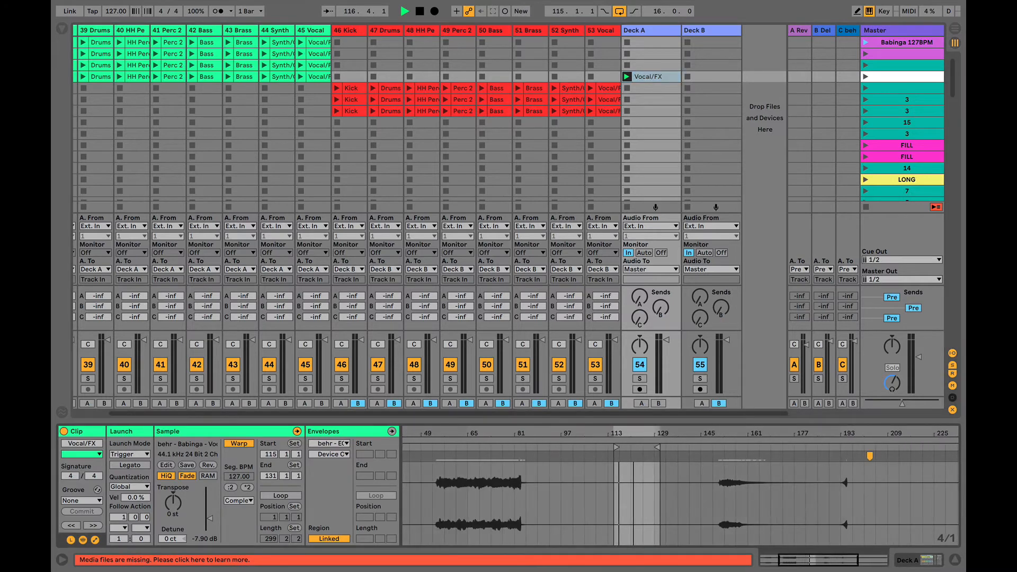
drag(657, 448, 803, 448)
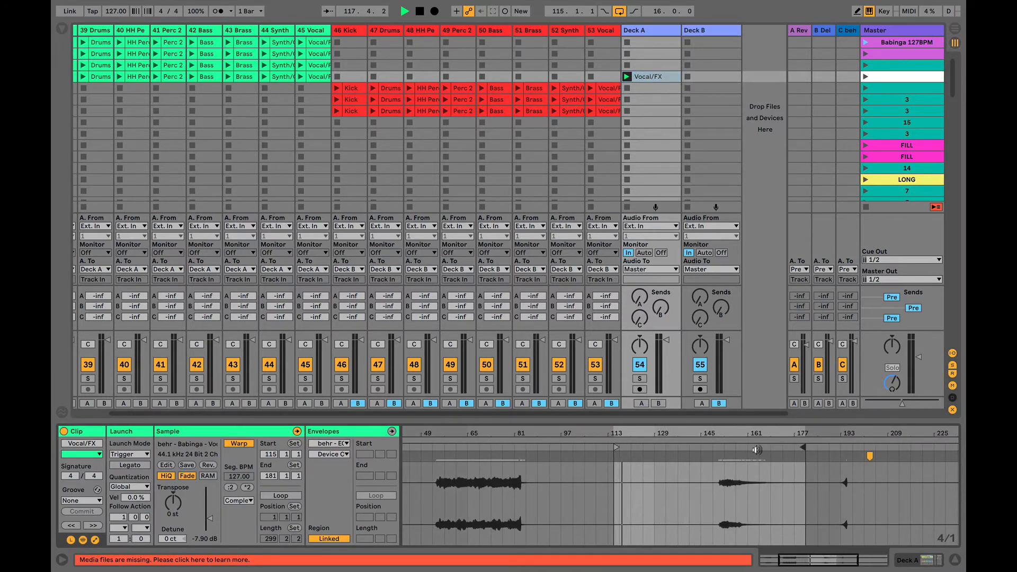
mouse_move(618, 448)
mouse_down()
mouse_move(721, 449)
mouse_move(739, 437)
mouse_move(738, 477)
mouse_up()
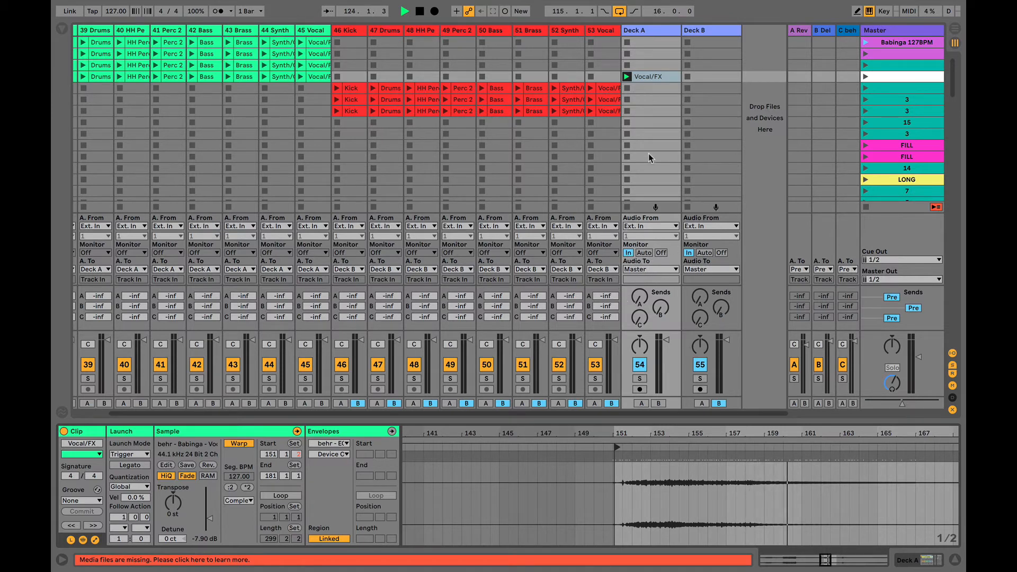
- Stop playback and loop the clip around a selection starting at bar 203
click(651, 76)
key(space)
mouse_move(693, 432)
mouse_down()
mouse_move(627, 430)
mouse_move(689, 430)
mouse_up()
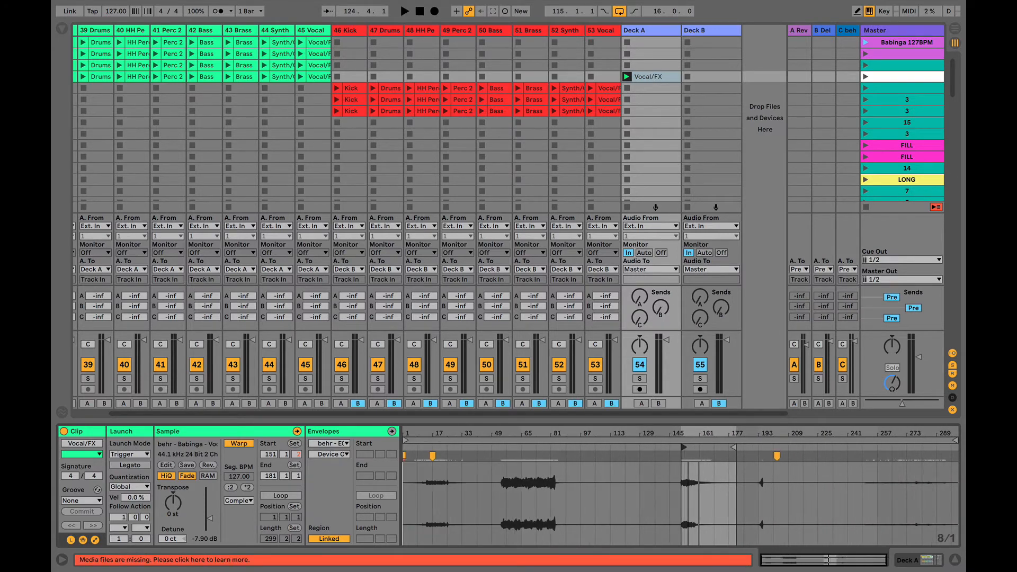
click(734, 444)
drag(784, 500, 831, 507)
key(super+l)
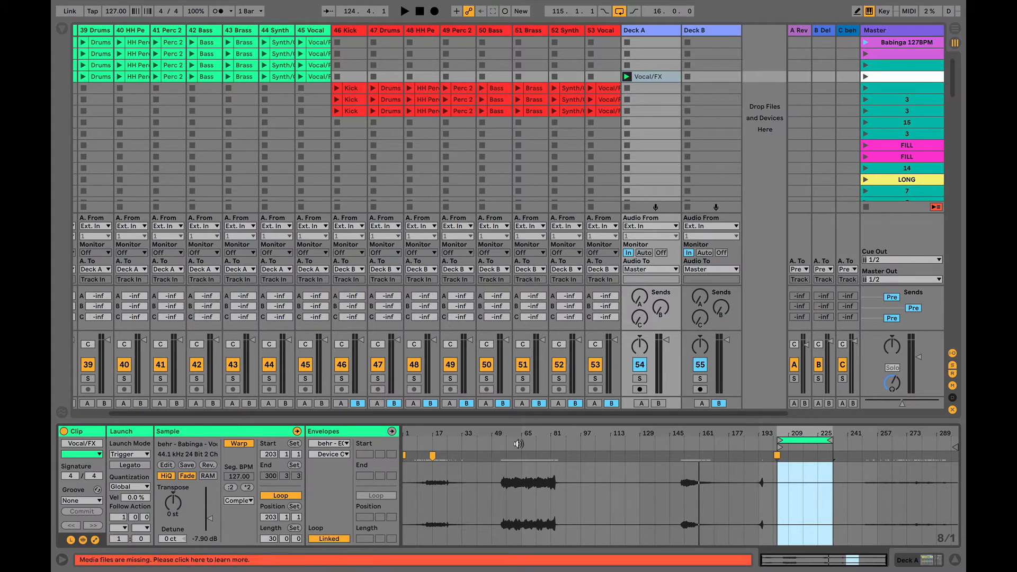
- Set the loop length to 4 bars and select bars 203 to 207 in the waveform
click(272, 539)
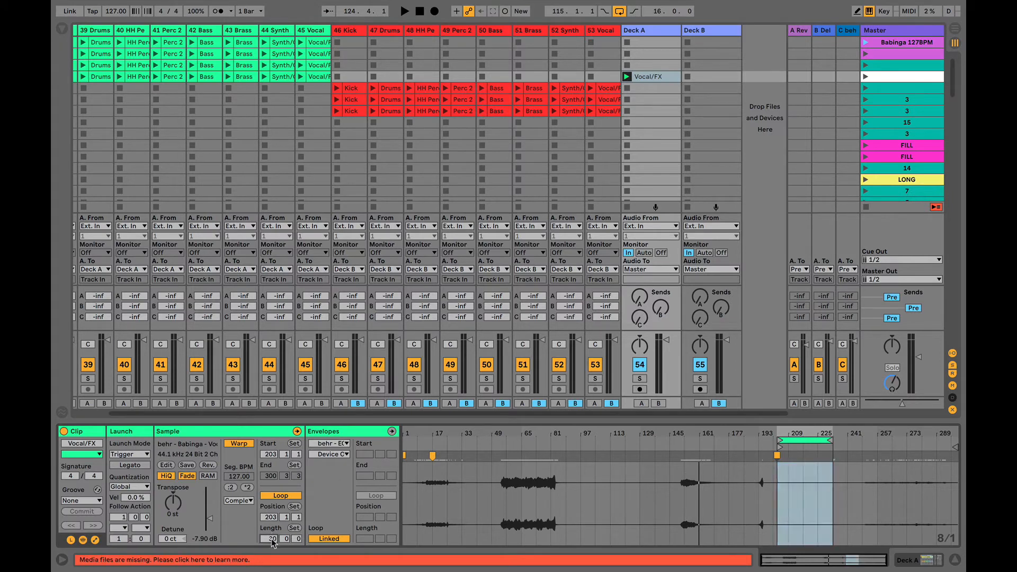
text(4)
key(Return)
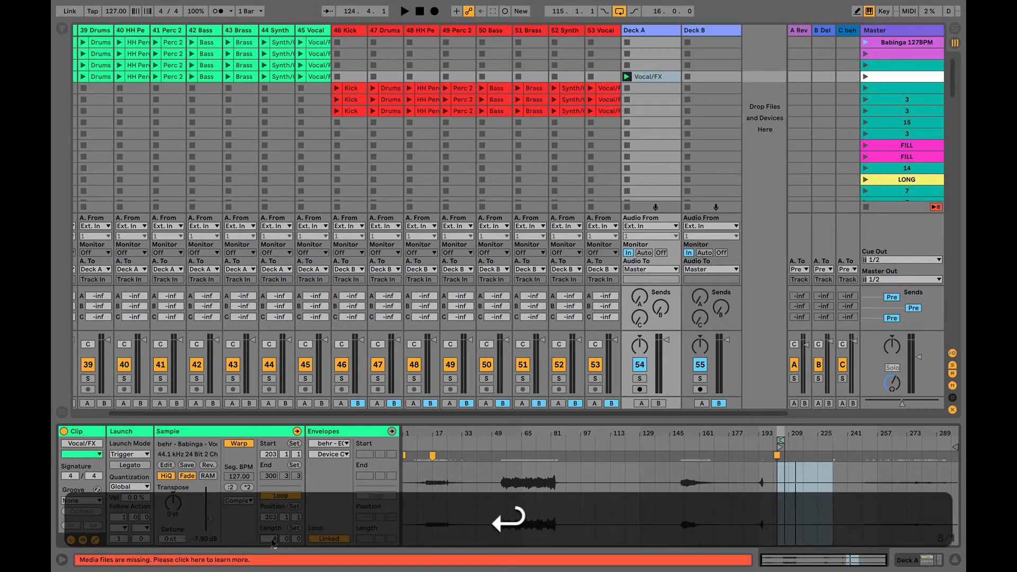
drag(784, 433, 783, 499)
click(736, 500)
drag(652, 487, 847, 484)
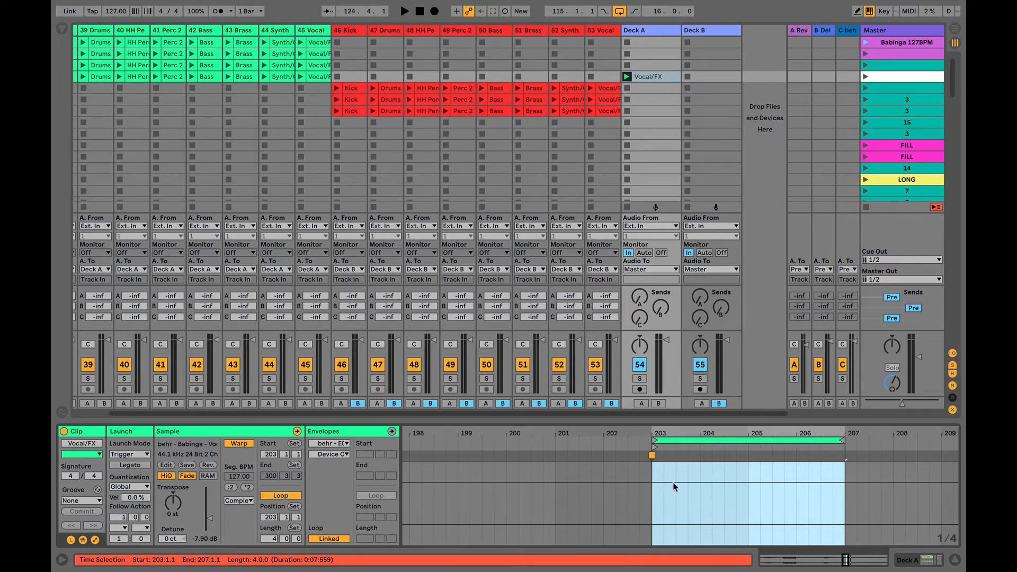
- Crop the clip's sample to its 4-bar looped section
click(700, 441)
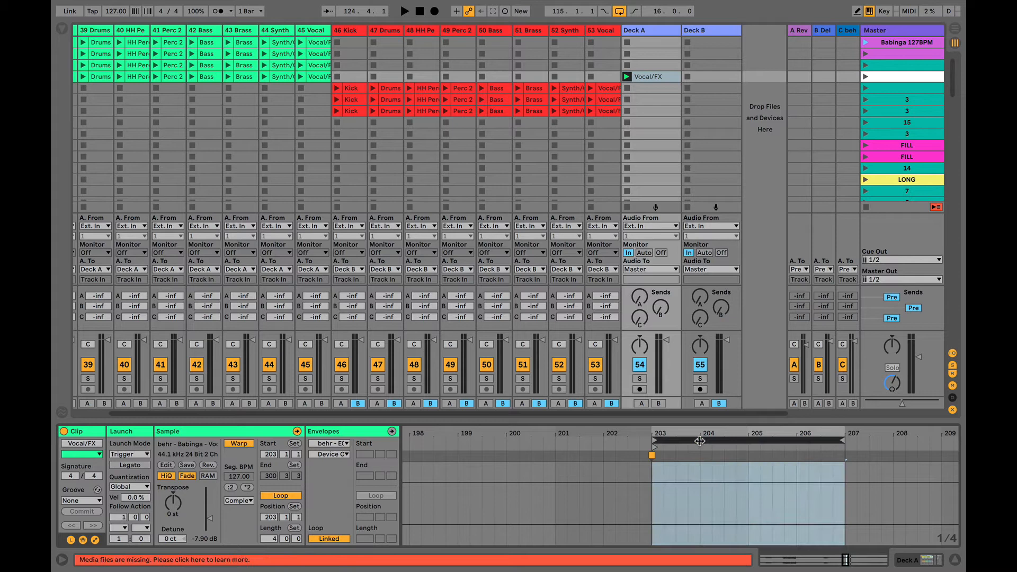
right_click(654, 485)
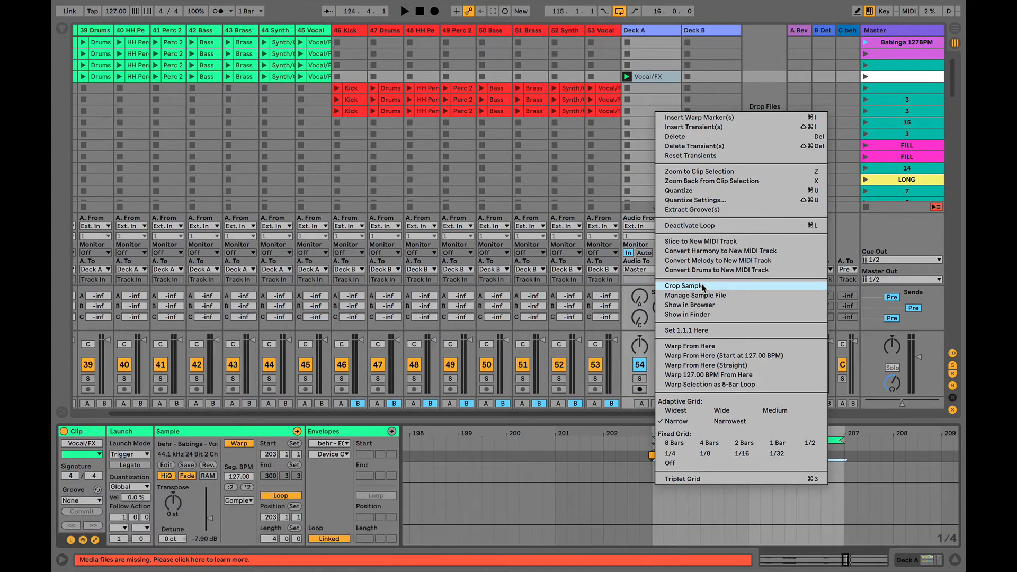
click(703, 286)
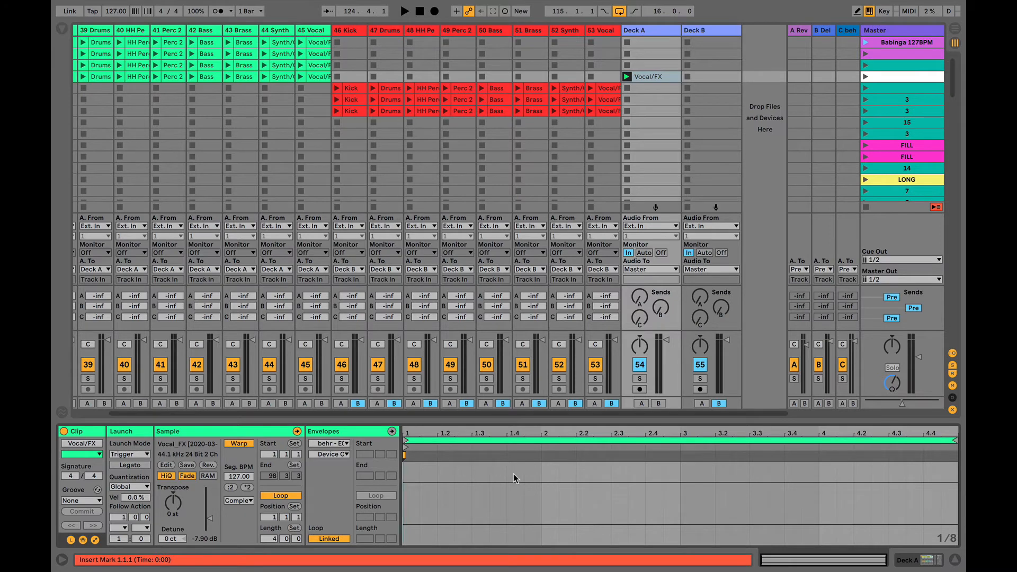
- Rename the Deck A Vocal/FX clip to 'Low Cut'
click(656, 78)
key(super+r)
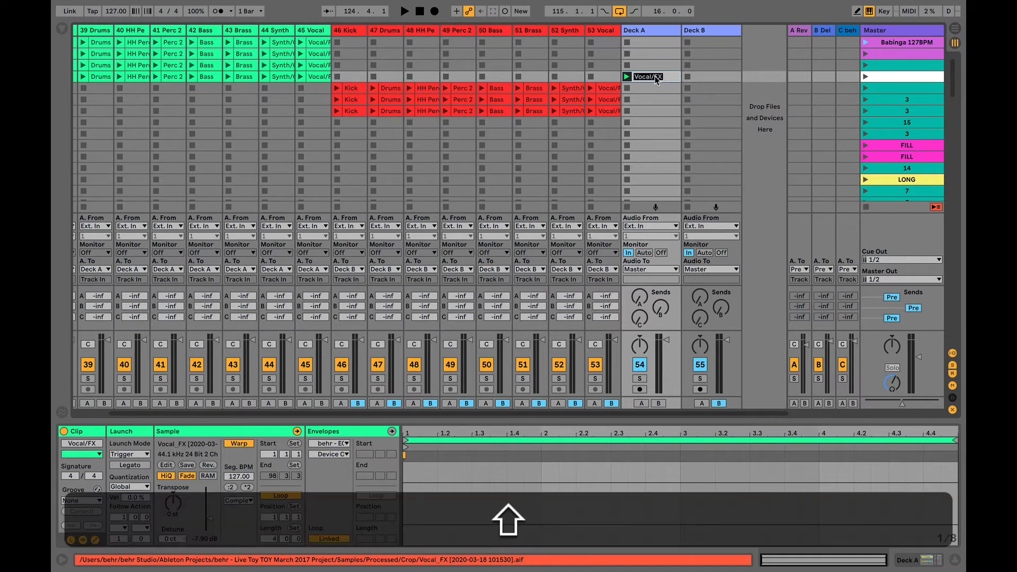
text(Low Cut)
key(Return)
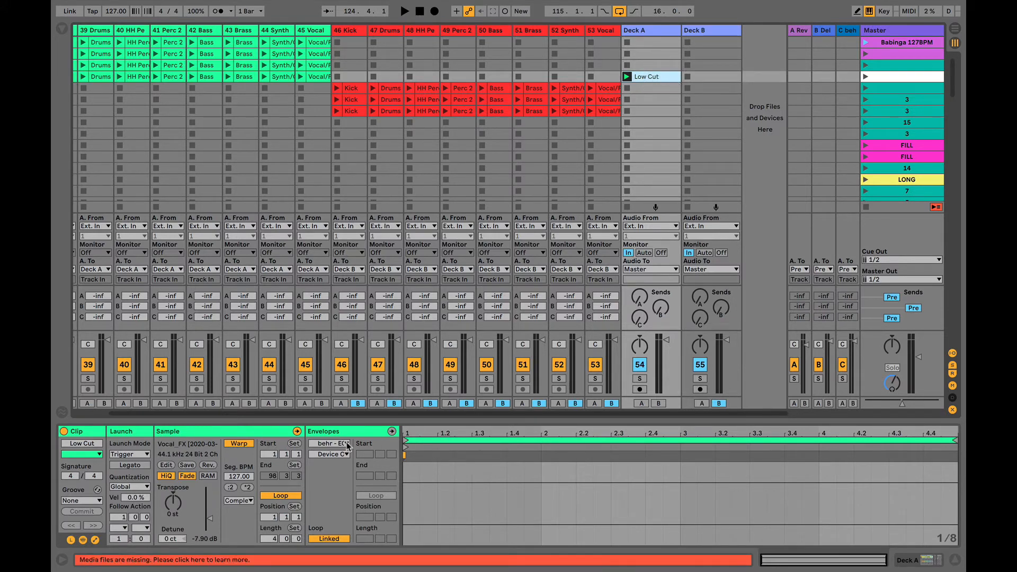
- Show Deck A's EQ-FX rack and sweep GainLo to -inf dB and back to 0.00 dB
click(335, 432)
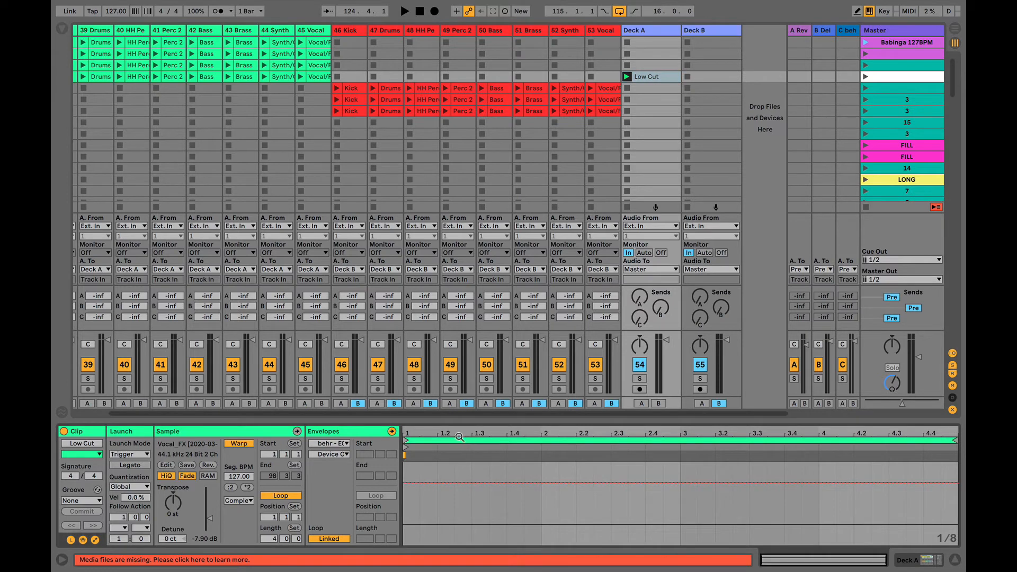
click(646, 29)
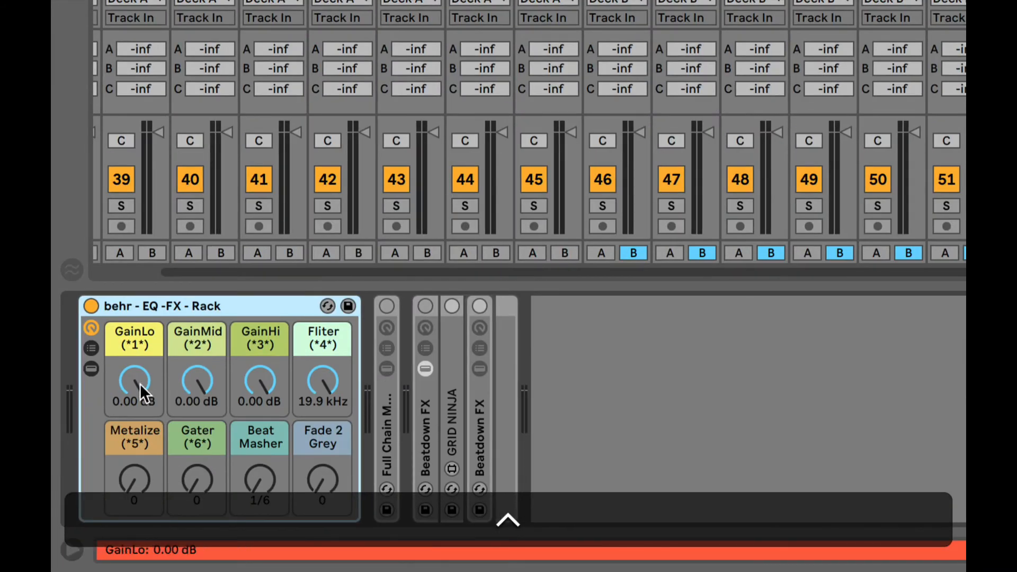
drag(104, 454, 104, 480)
drag(135, 404, 135, 380)
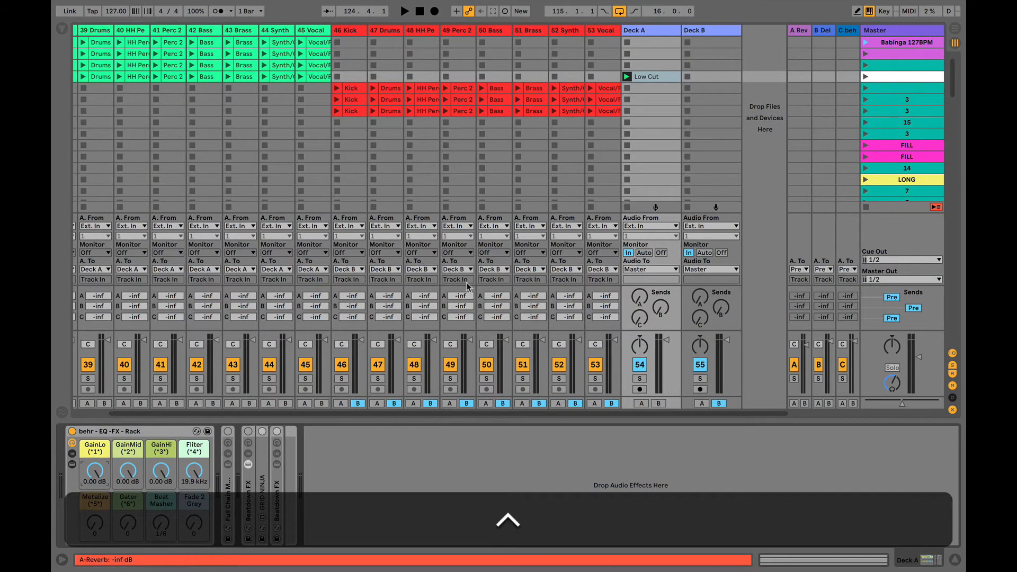
- In the Low Cut clip's Envelopes box, keep behr - EQ -FX - Rack as device with GainLo as control
double_click(646, 77)
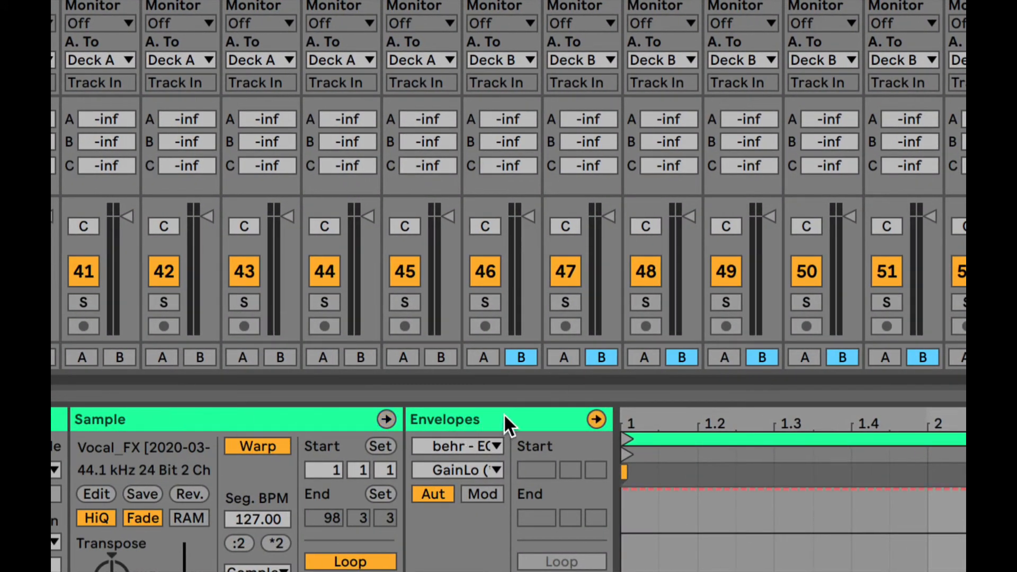
click(597, 420)
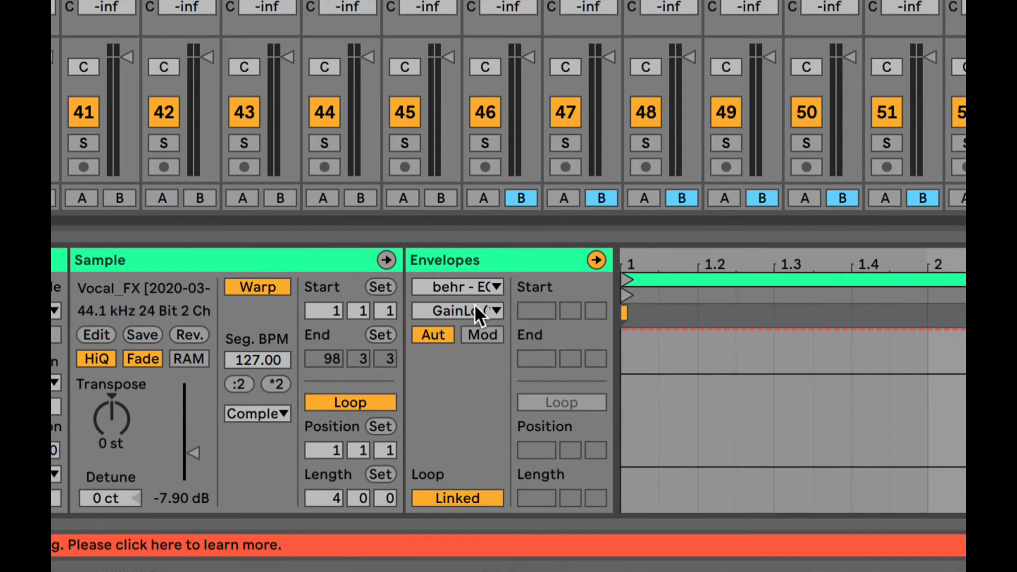
click(478, 312)
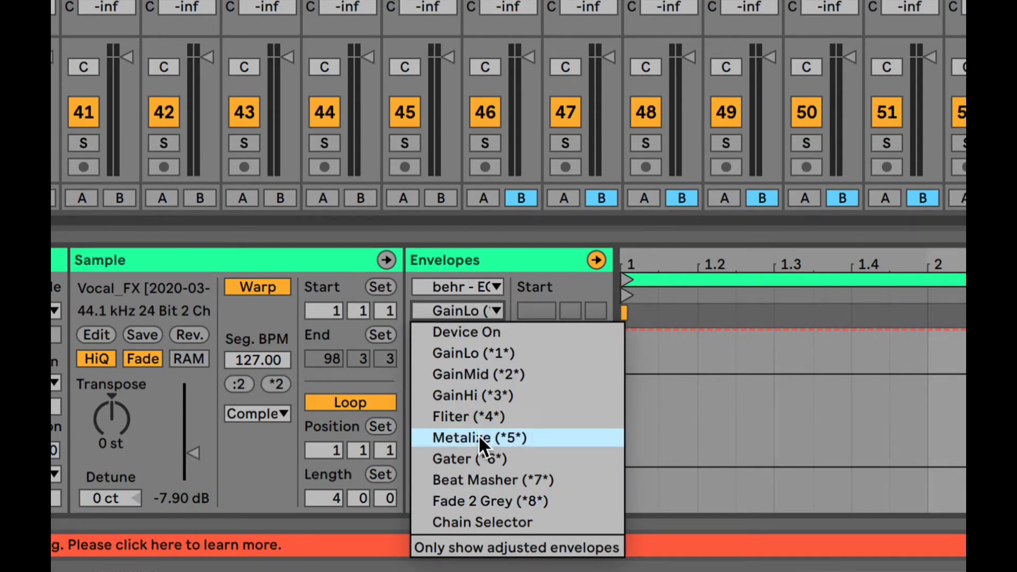
click(476, 285)
click(482, 283)
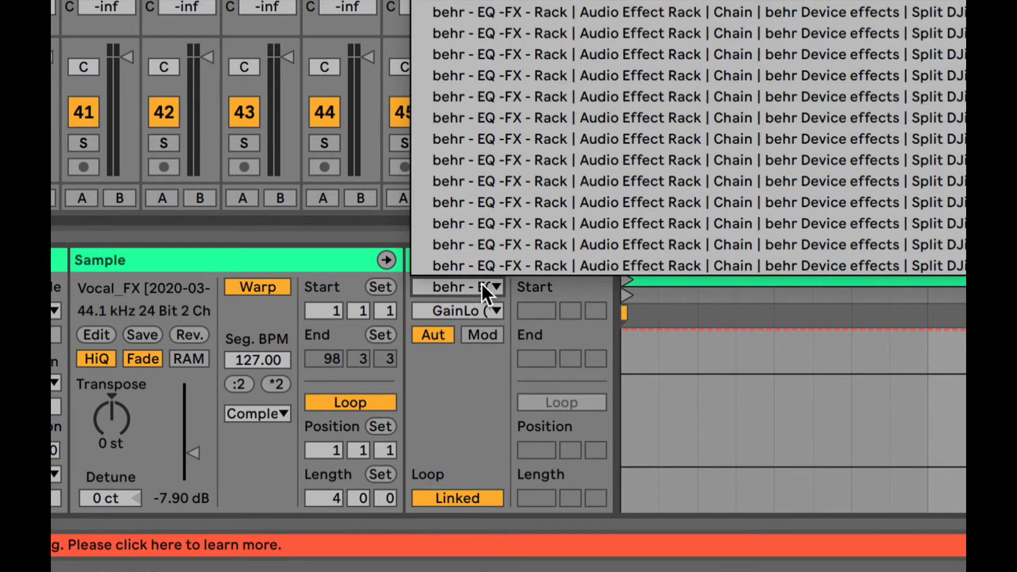
click(489, 357)
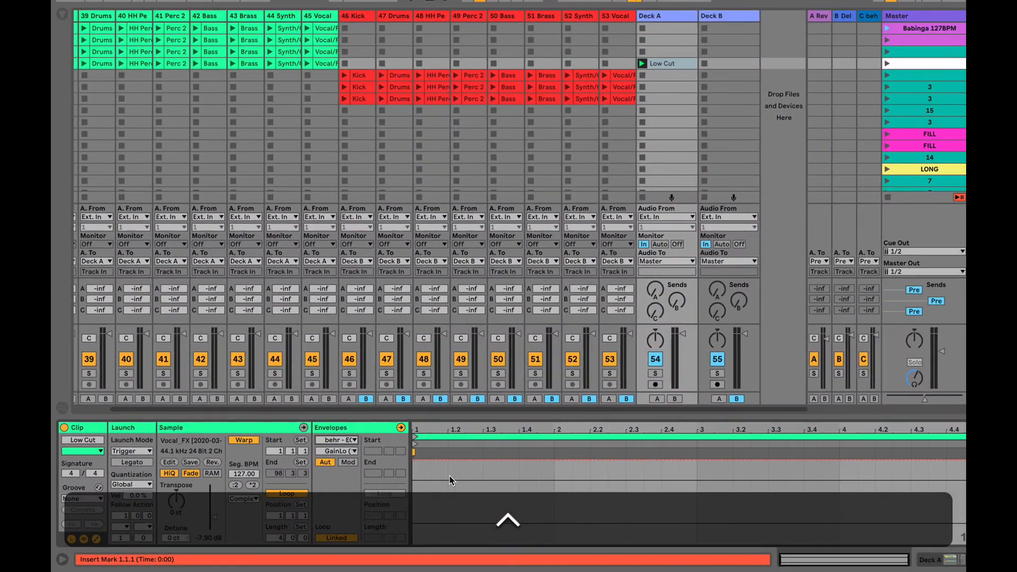
- Pull the clip's GainLo envelope down to -inf dB and reset the rack's GainLo knob to 0 dB
drag(480, 465, 479, 544)
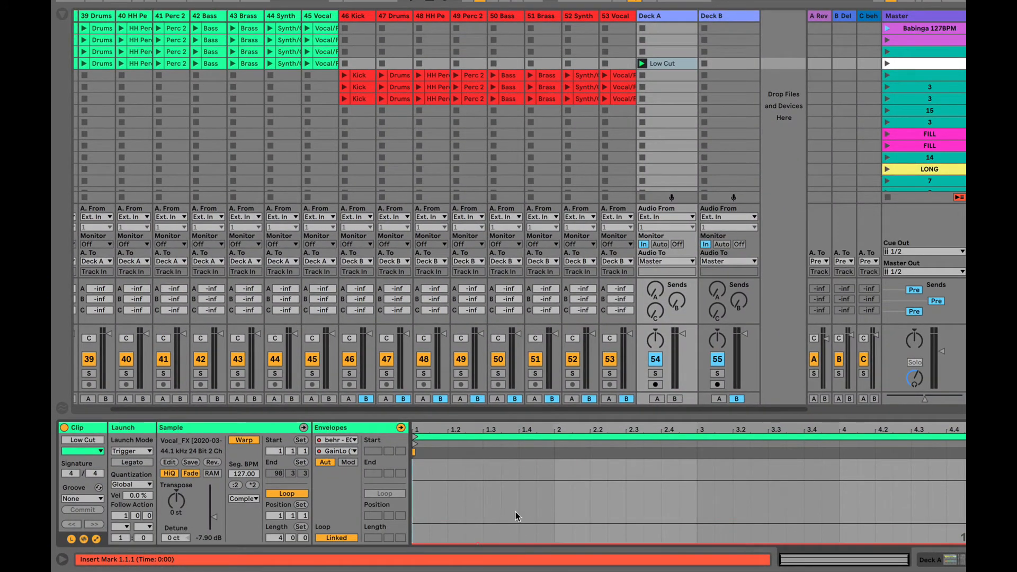
click(643, 76)
click(666, 16)
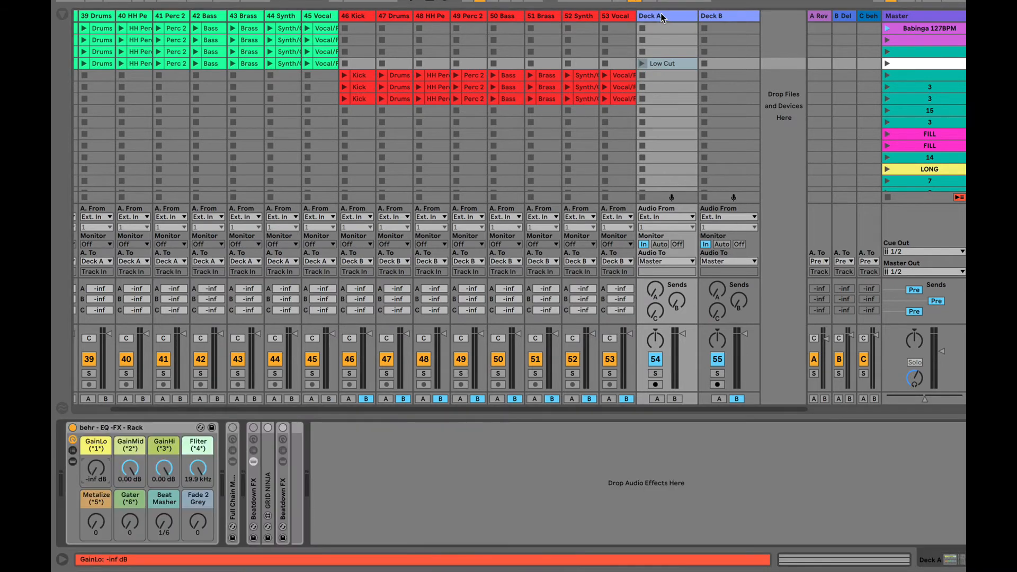
drag(99, 465, 99, 387)
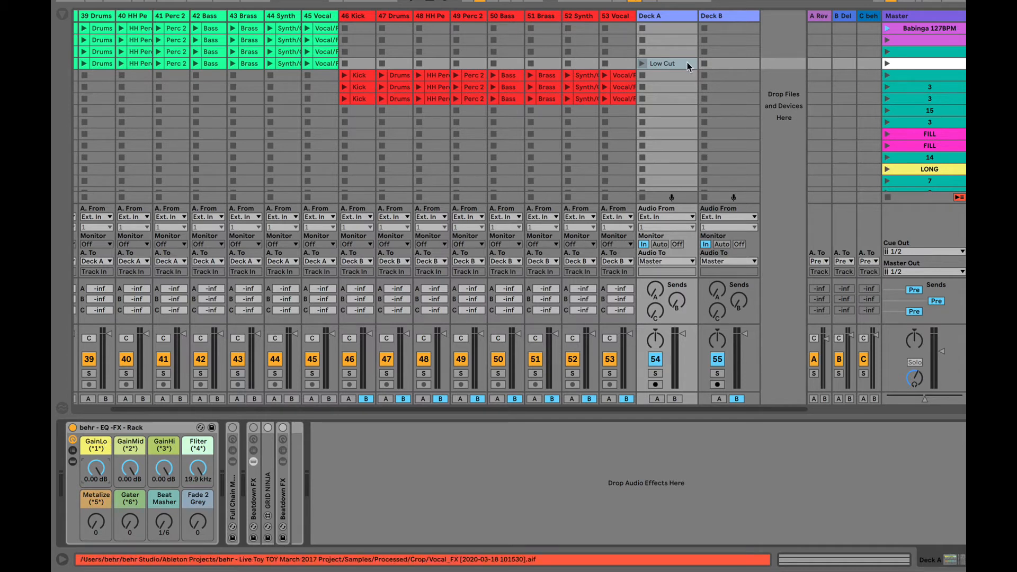
- Move the Low Cut clip down one slot, audition scene 4, then reopen the clip's settings
drag(669, 59, 670, 71)
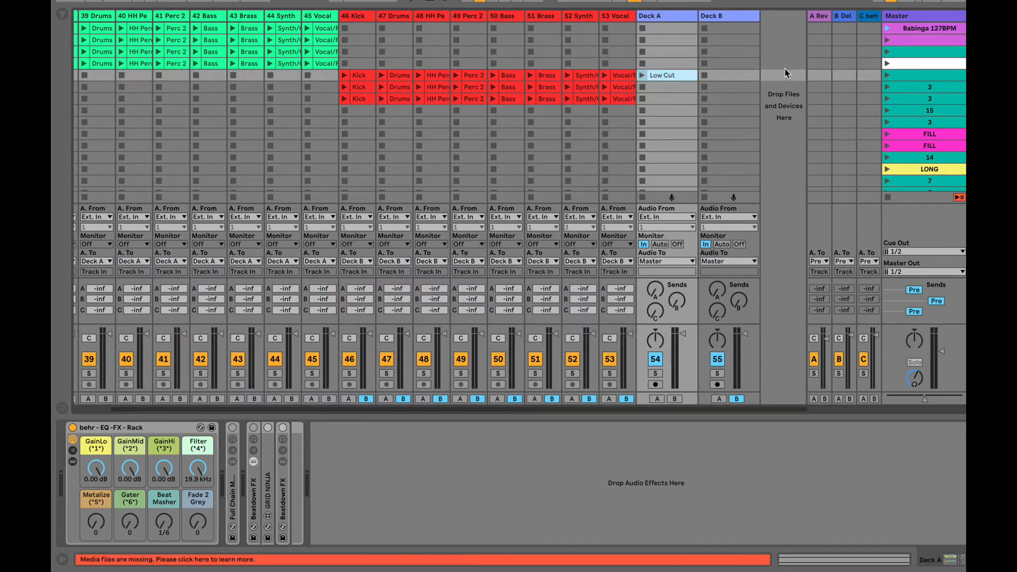
click(916, 64)
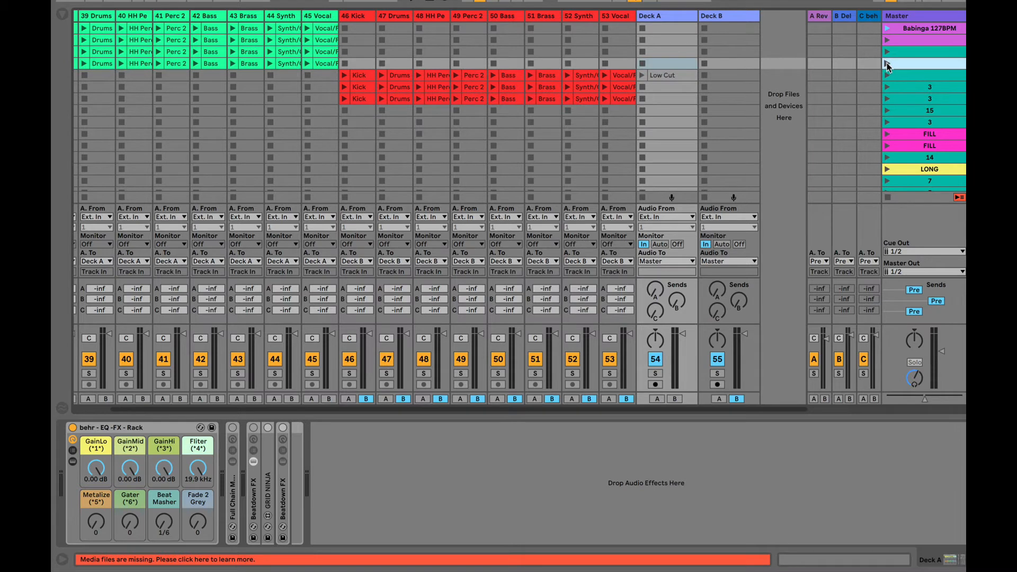
click(887, 64)
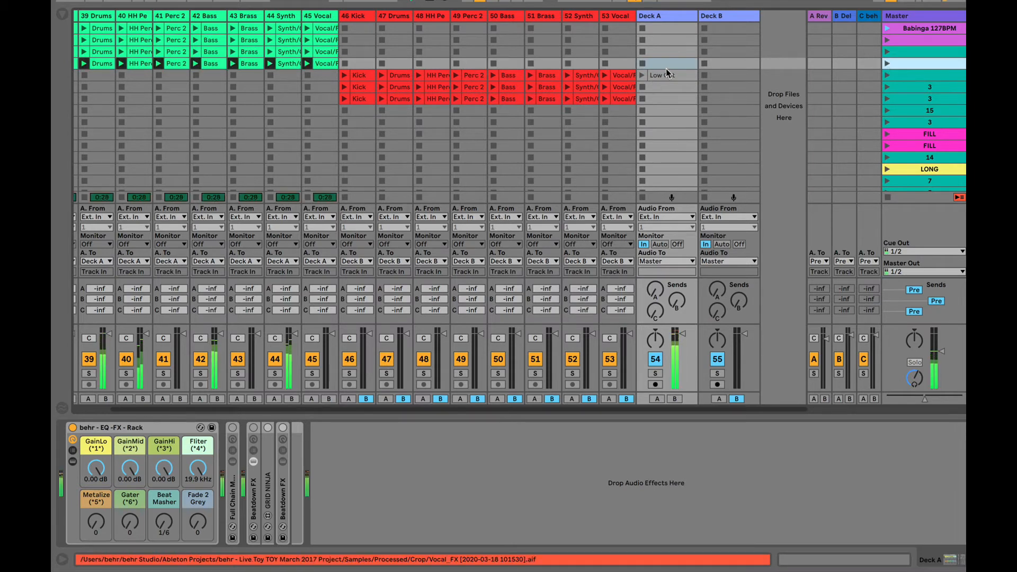
click(650, 74)
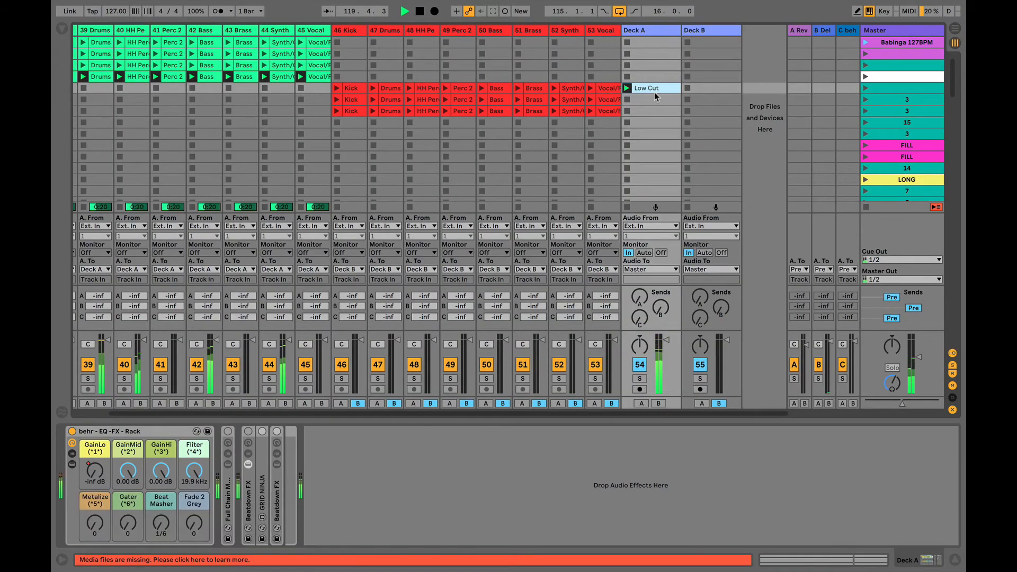
key(space)
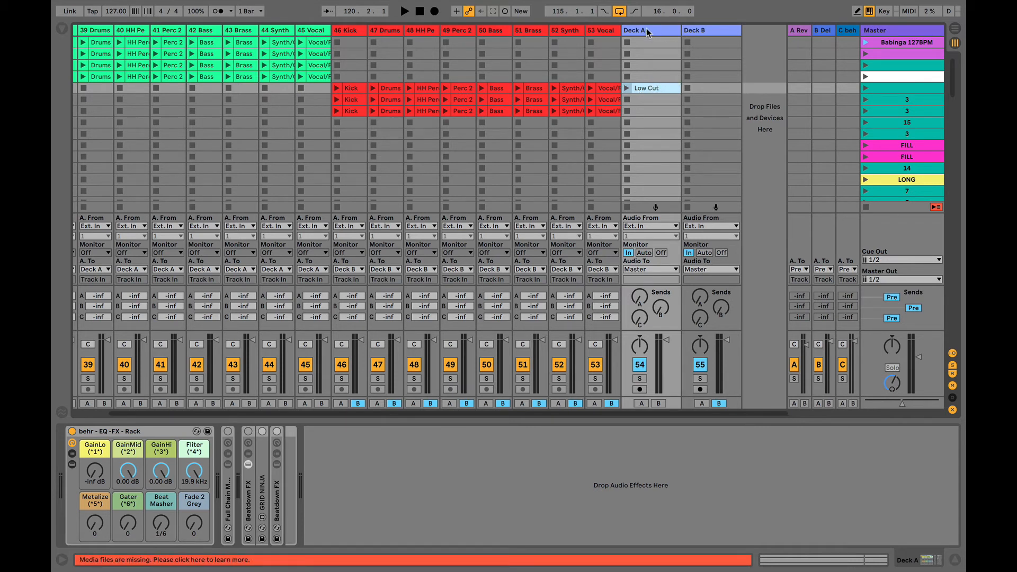
click(645, 89)
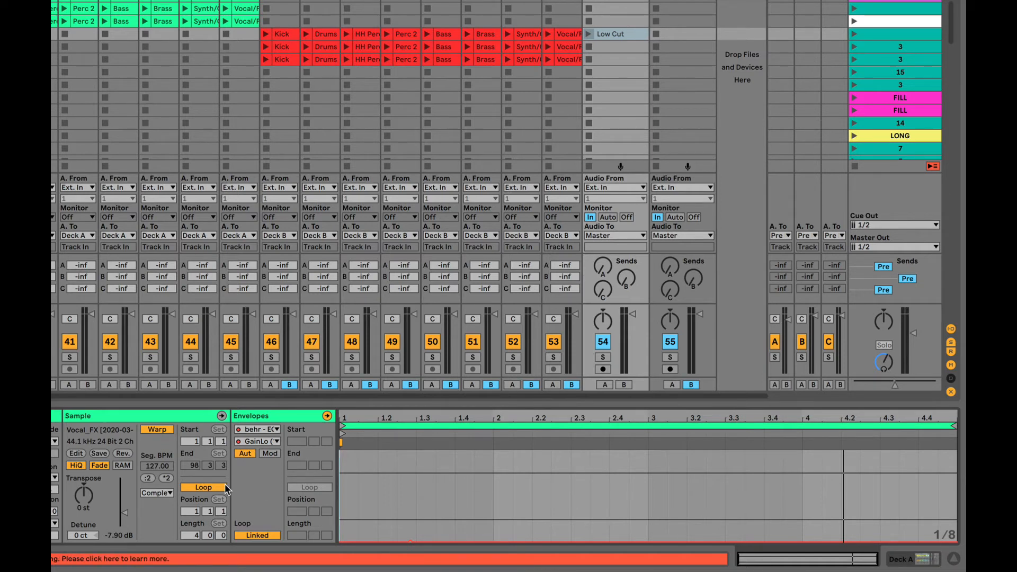
- Turn off the clip's Loop and raise the GainLo envelope after bar 5 back to 0 dB
click(205, 488)
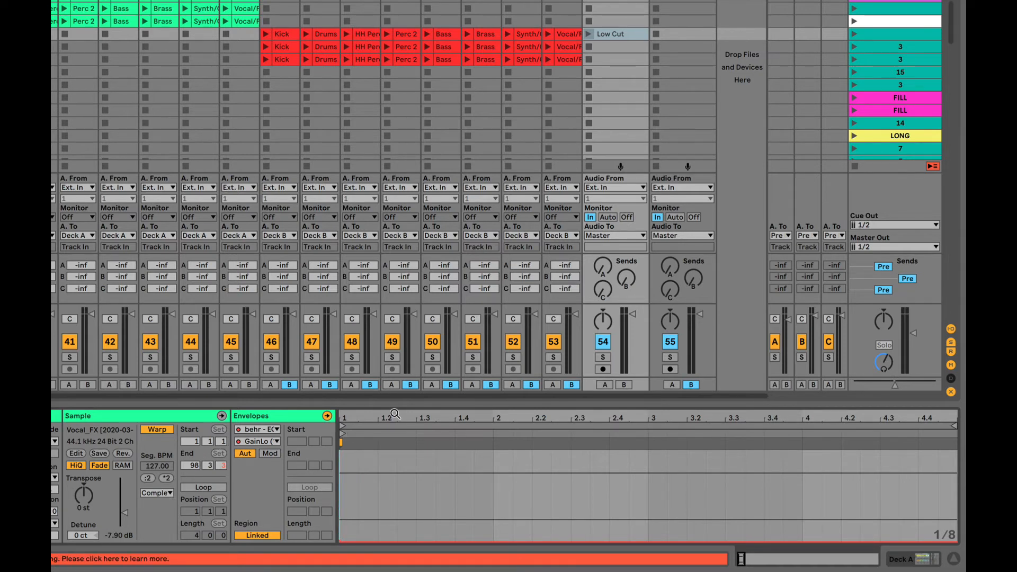
drag(396, 416, 396, 339)
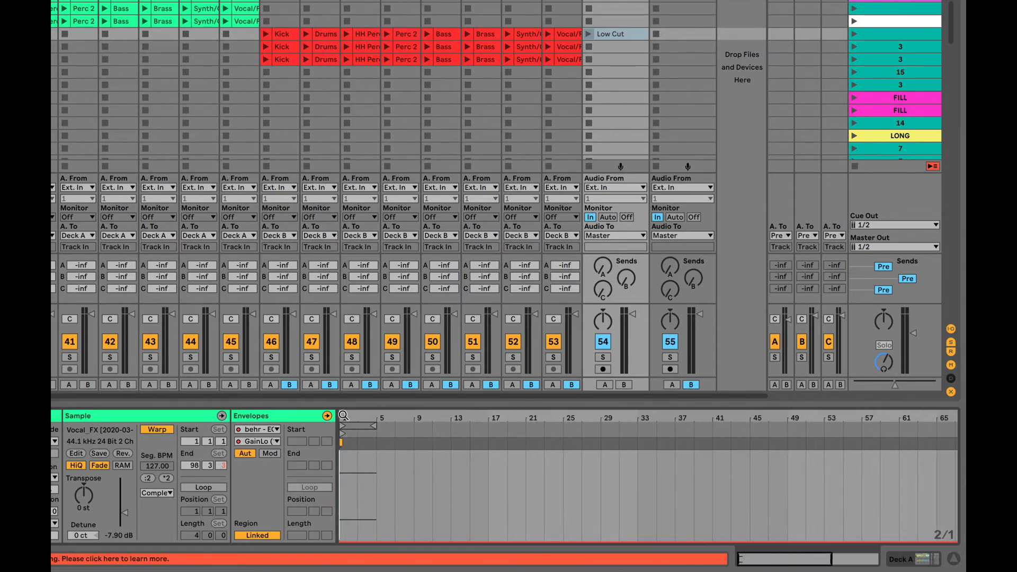
drag(374, 417, 501, 467)
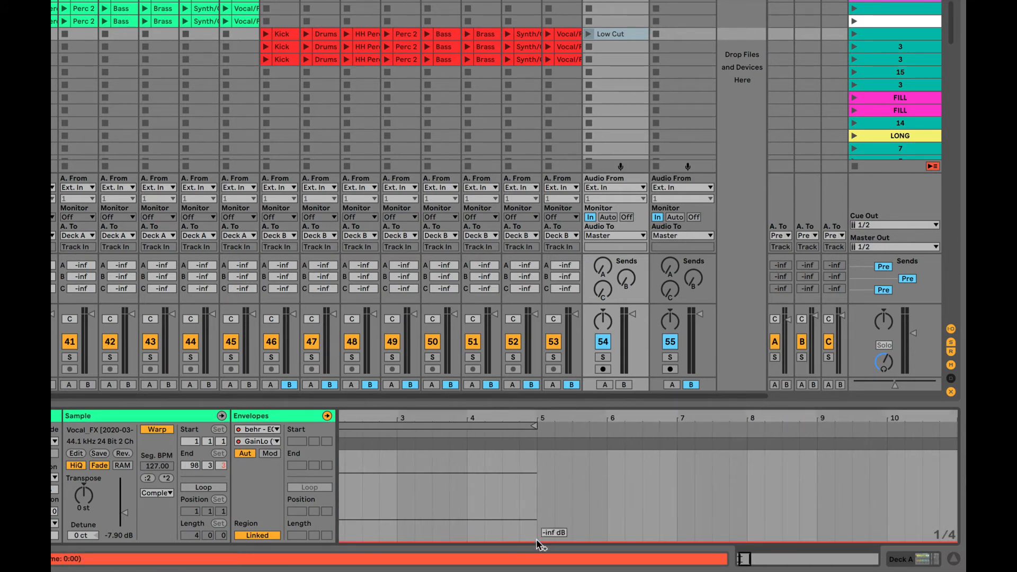
drag(555, 539, 546, 455)
- Move the clip's End marker to 5.2.1, just past bar 5
drag(559, 417, 367, 418)
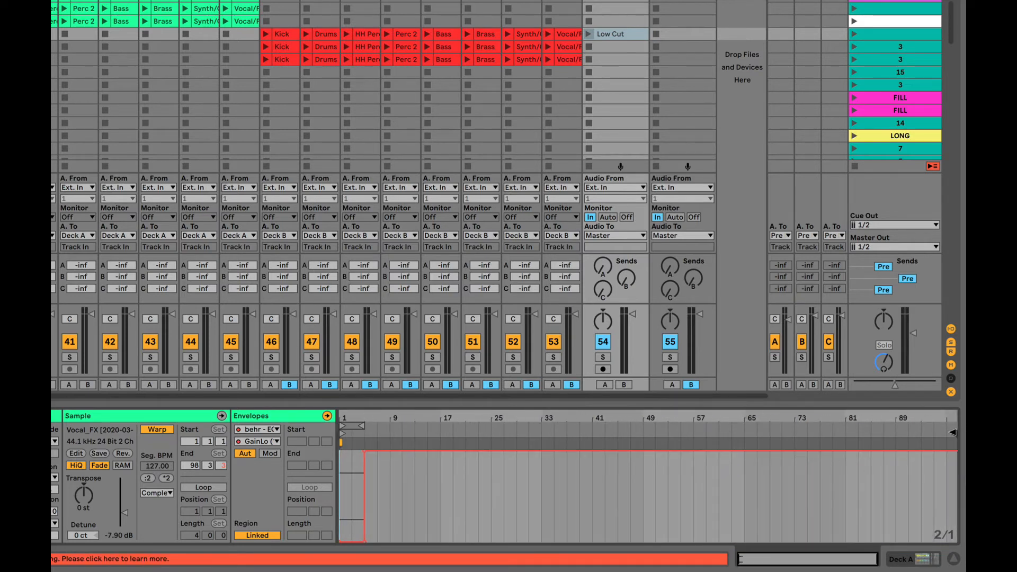
mouse_move(954, 434)
mouse_down()
mouse_move(362, 433)
mouse_move(351, 466)
mouse_up()
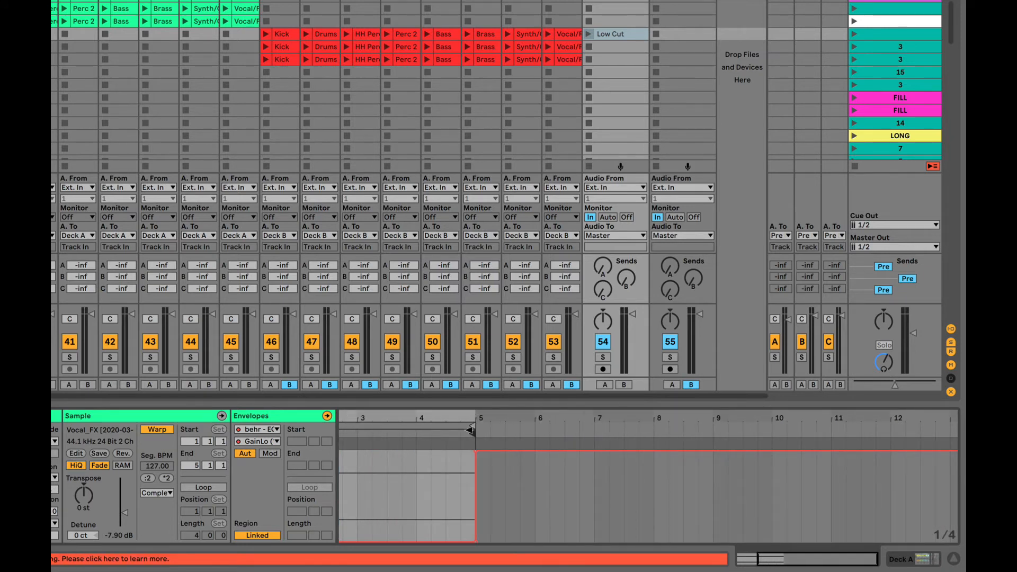
mouse_move(477, 433)
mouse_down()
mouse_move(502, 434)
mouse_move(464, 440)
mouse_move(464, 467)
mouse_up()
drag(613, 466, 872, 417)
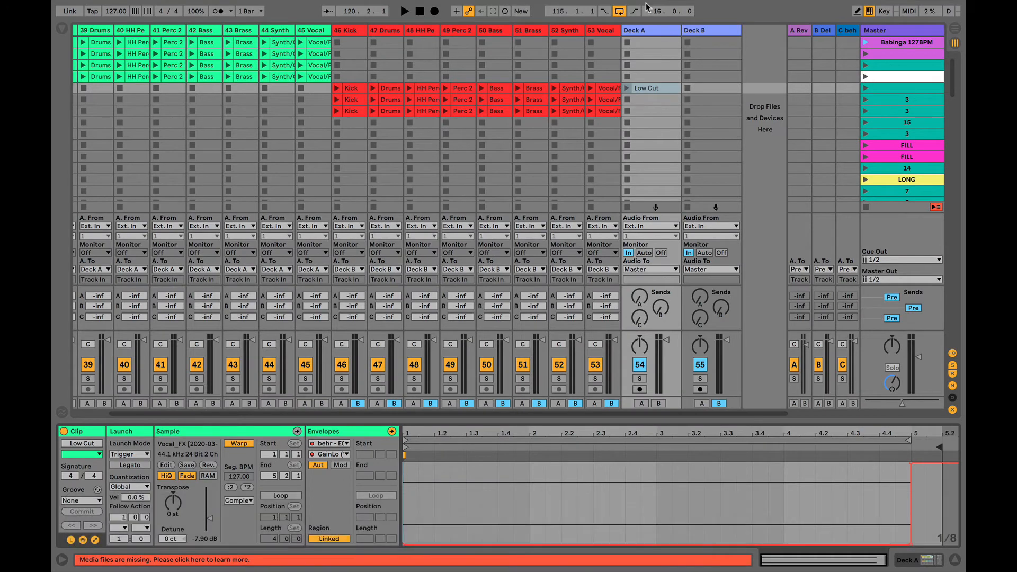
- Turn Deck A's rack GainLo up to 0 dB, play scene 4 with the Low Cut clip, then stop
click(647, 30)
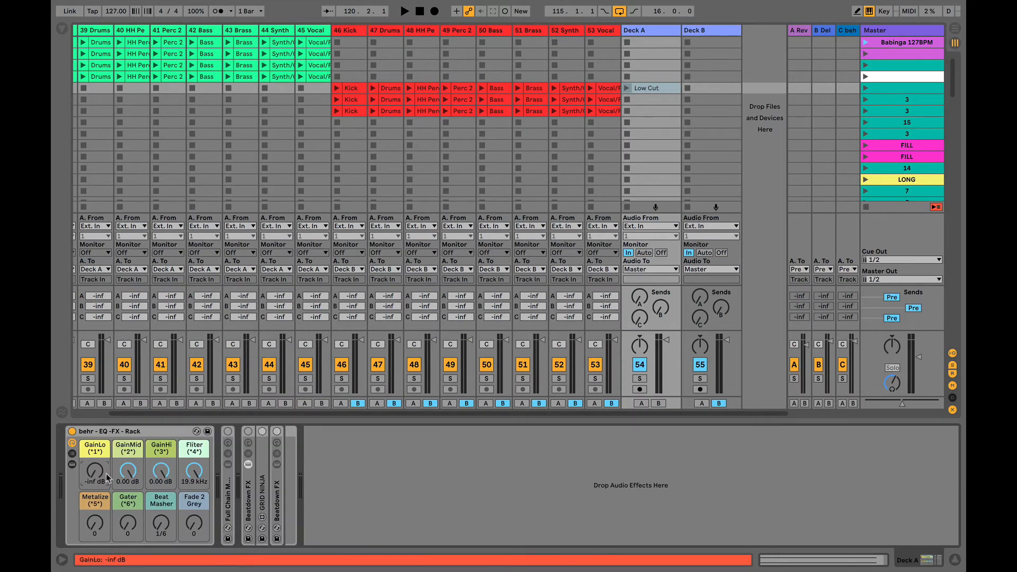
drag(95, 470, 95, 417)
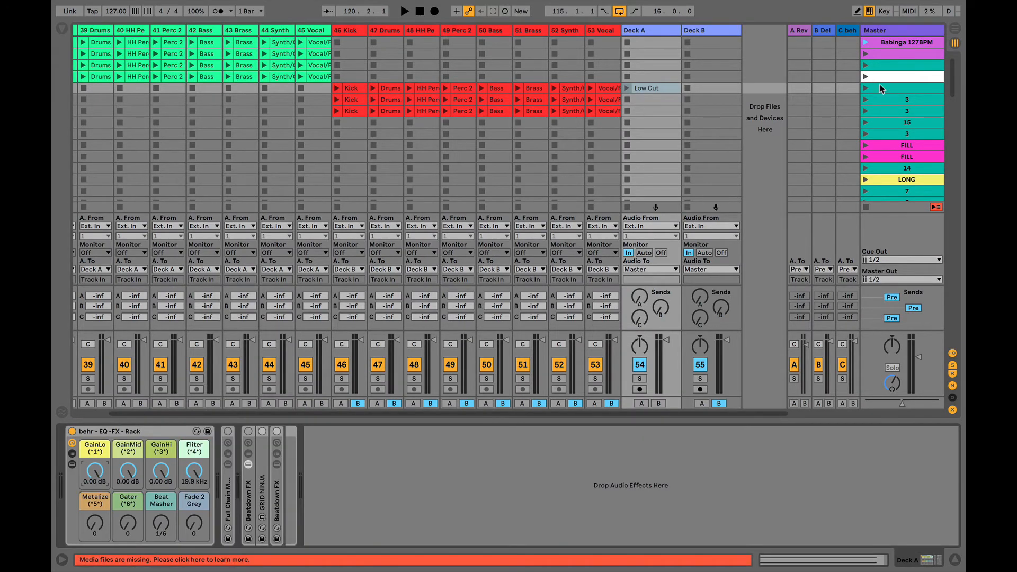
click(866, 77)
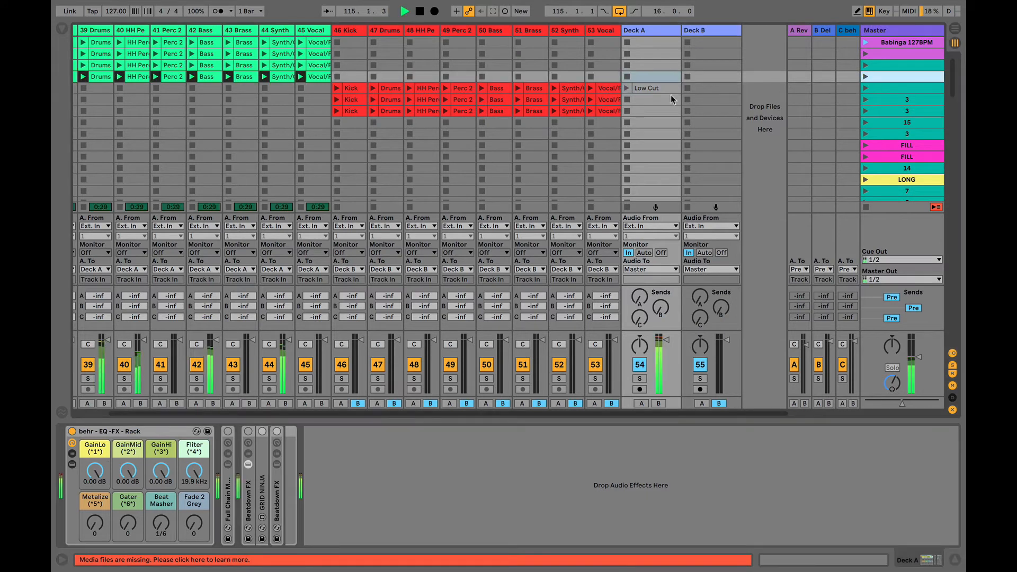
click(626, 88)
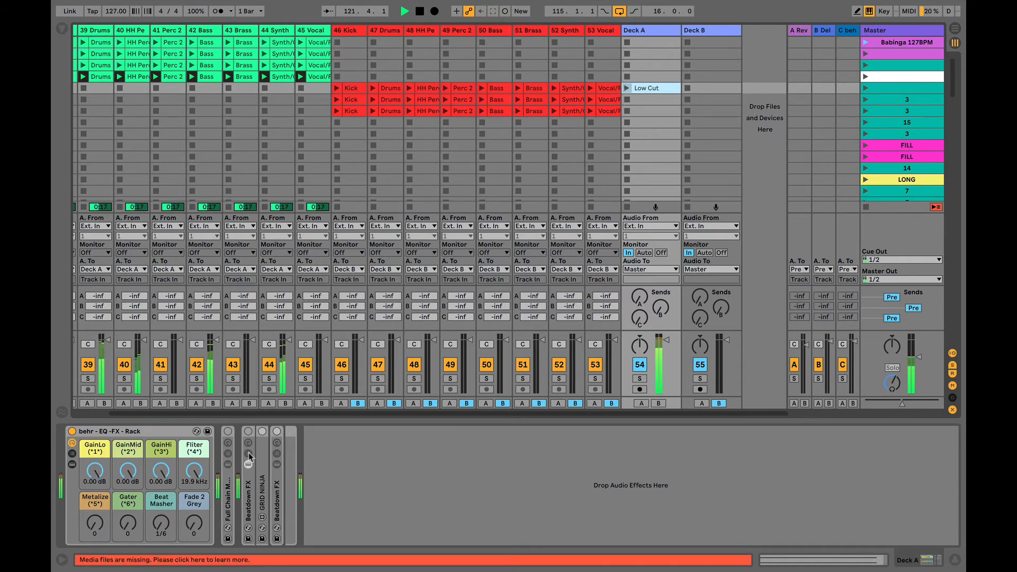
key(space)
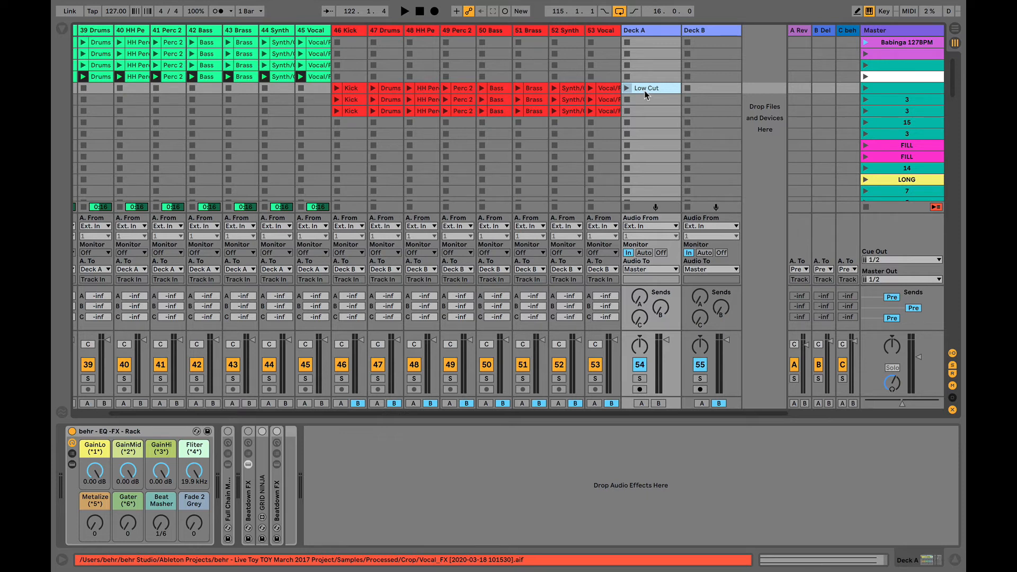
- Relocate the Low Cut clip to slot 11 in Deck A and hide the I-O routing section
drag(647, 89, 647, 79)
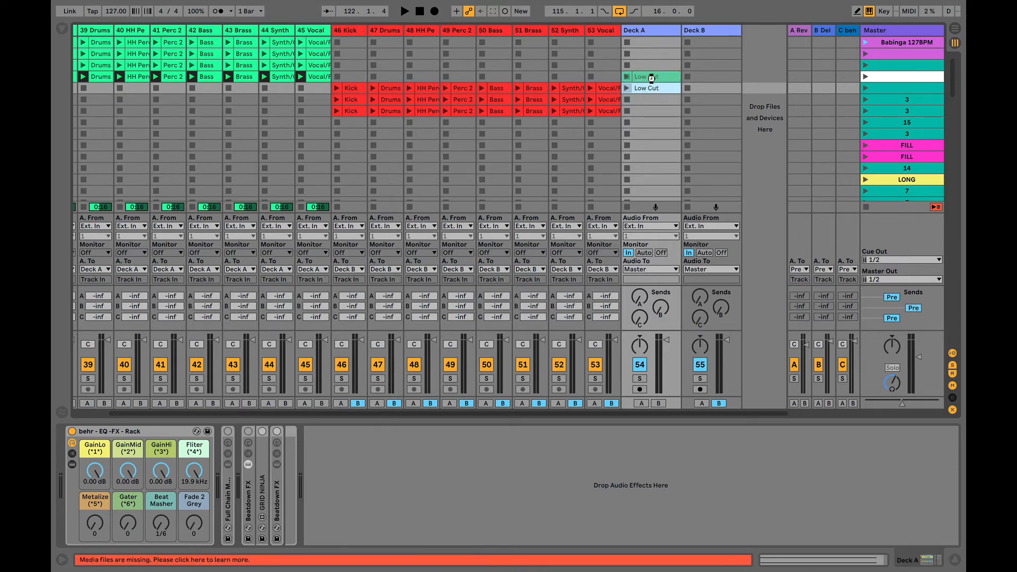
click(881, 78)
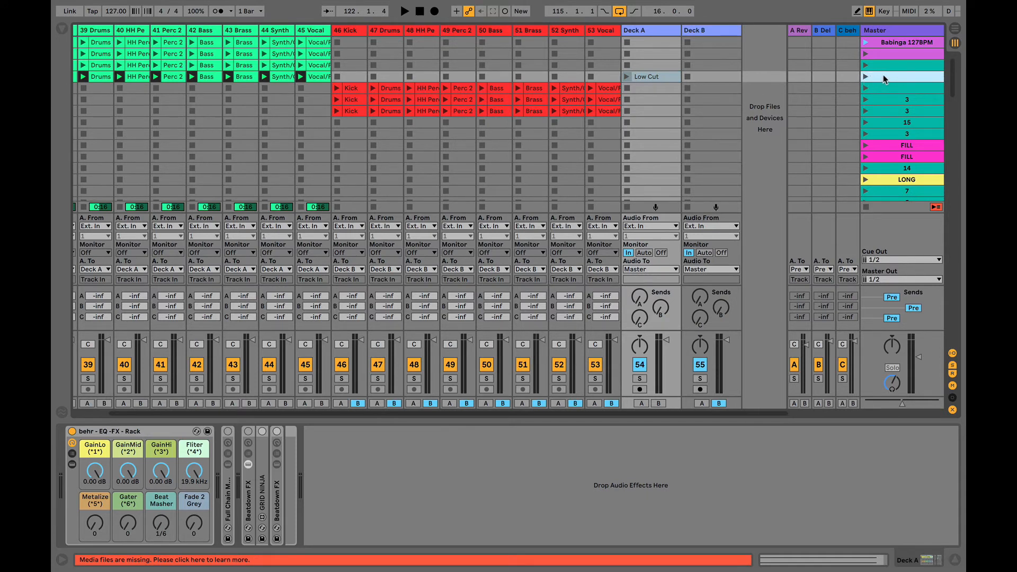
click(653, 77)
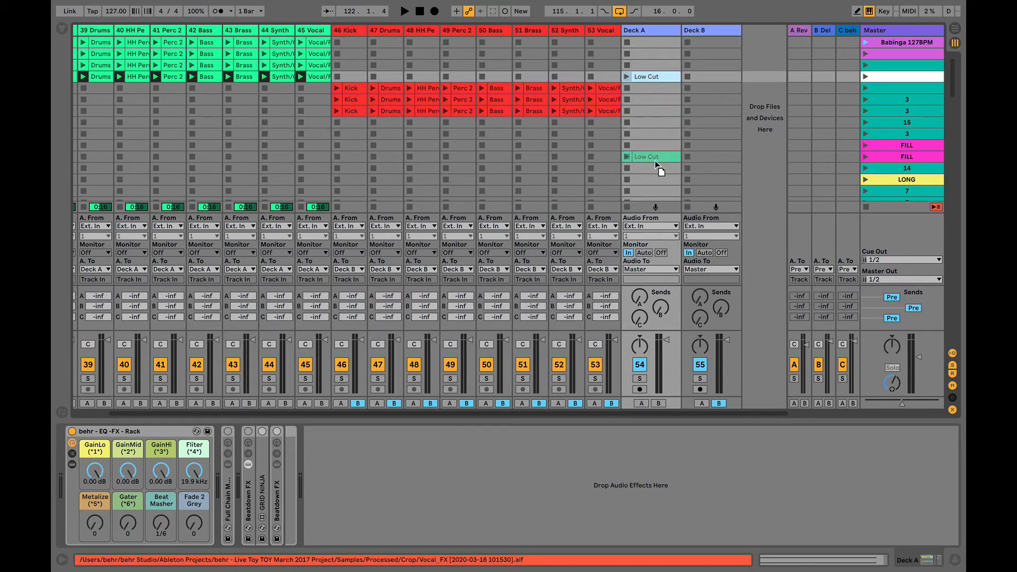
drag(655, 161, 656, 163)
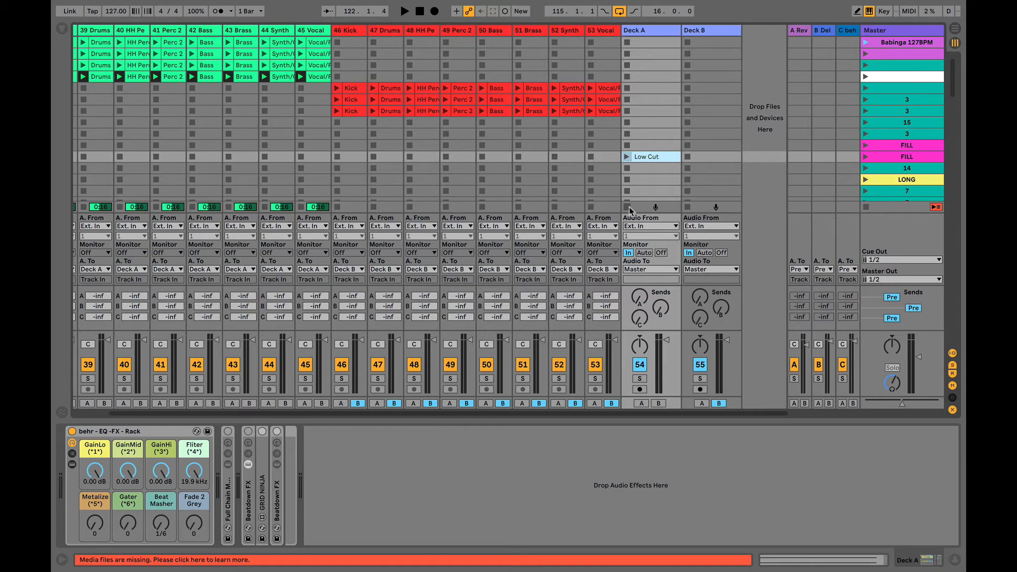
click(953, 354)
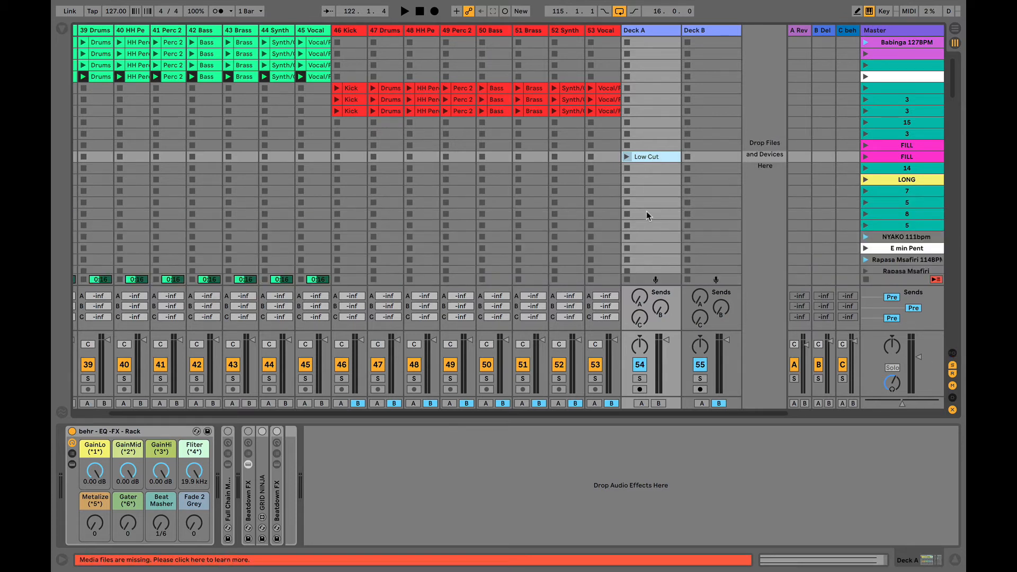
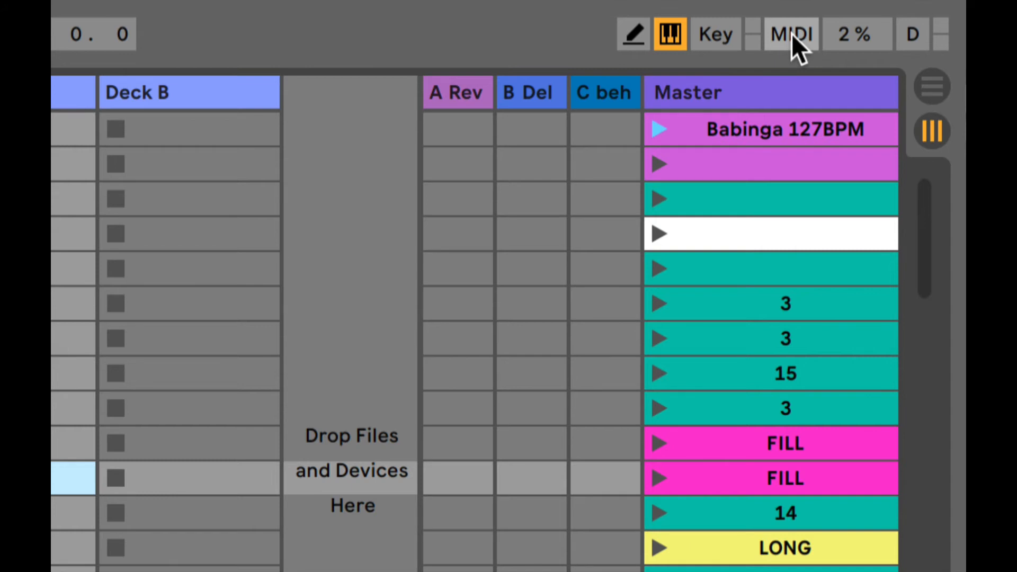
- Assign a computer key to Deck A's Low Cut clip, then turn Key Map mode off
click(711, 38)
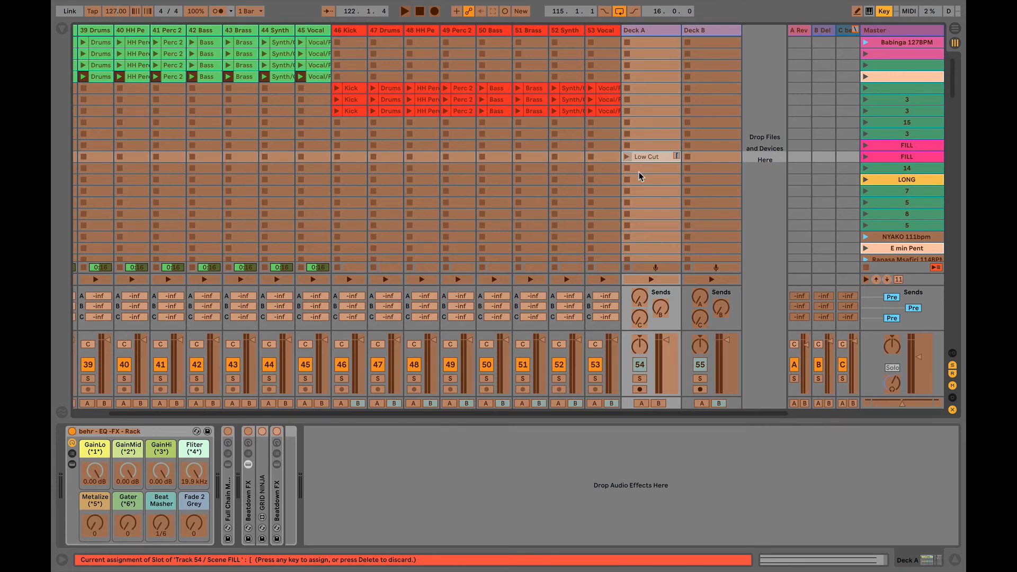
key(super+k)
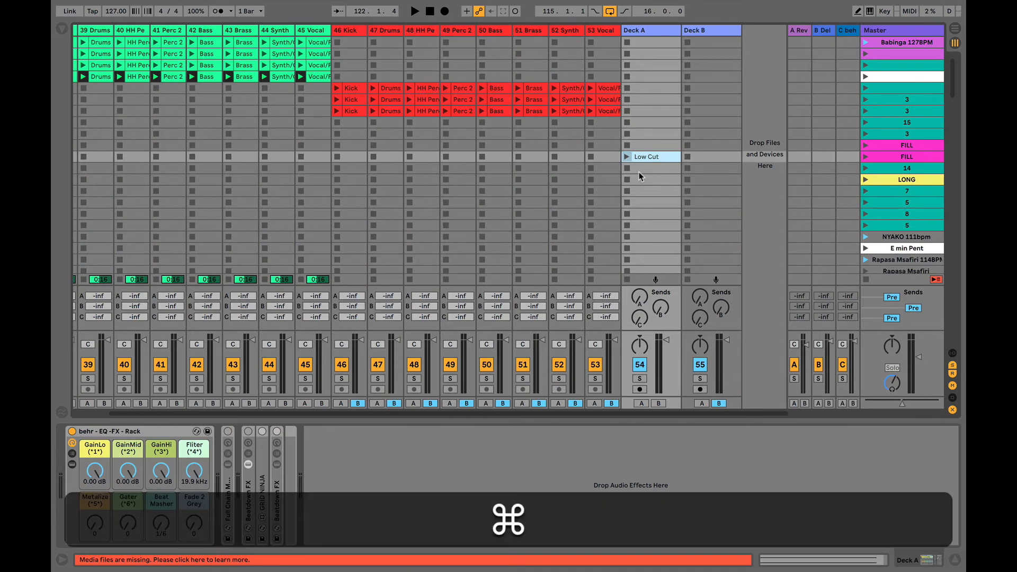
key(super+k)
key(super+k)
key(super+k)
key(super+k)
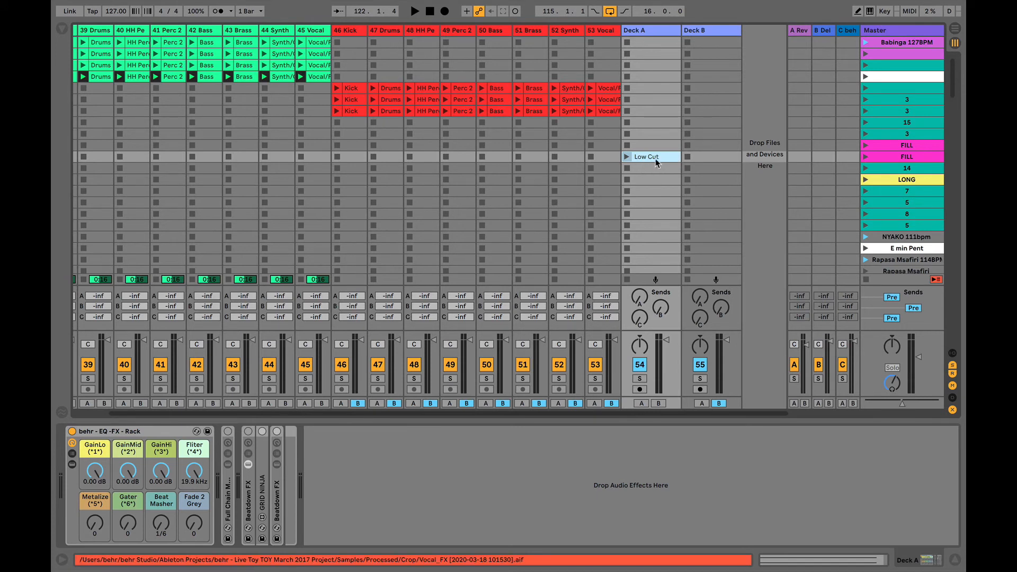
- Play, launch Low Cut with its mapped Return key, stop, and select the clip to show its settings
key(space)
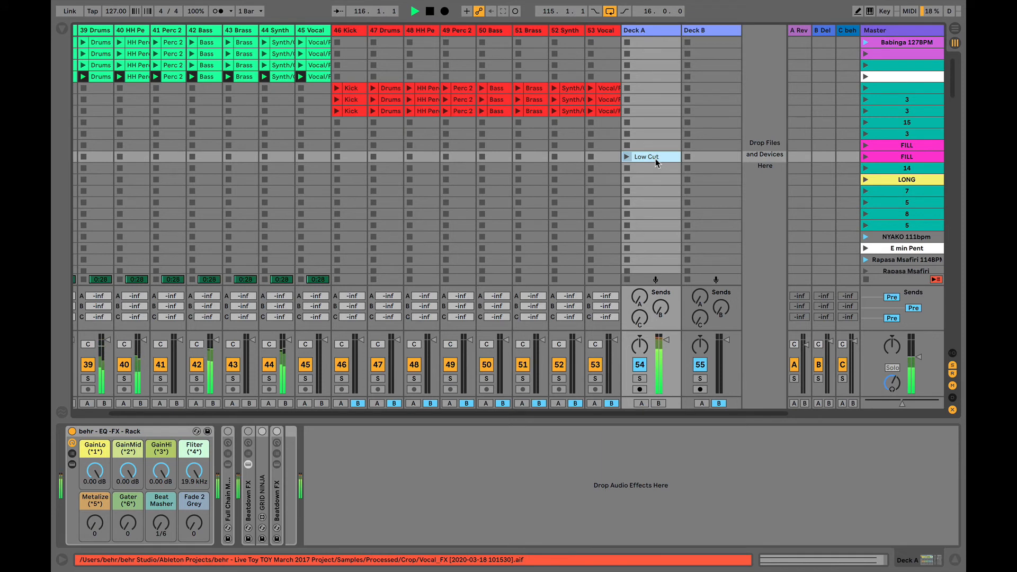
key(Return)
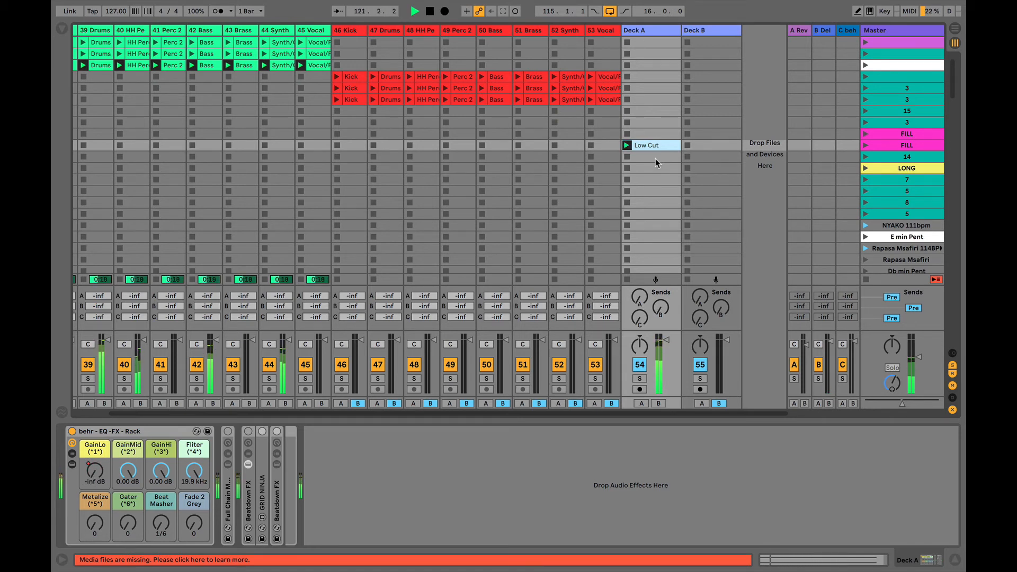
key(space)
click(637, 145)
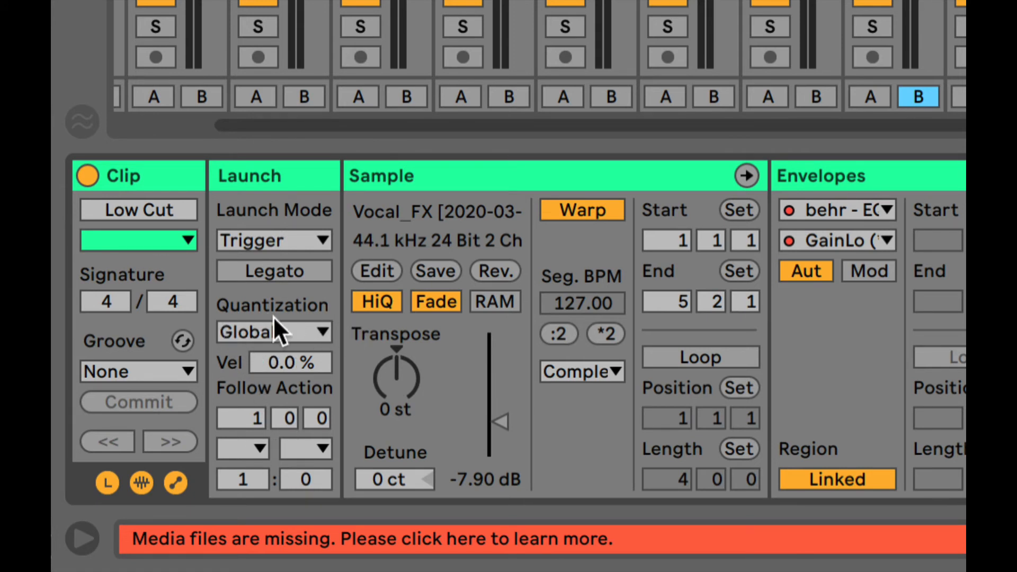
- Change the Low Cut clip's launch quantization from Global to None, then stop the clip
click(318, 333)
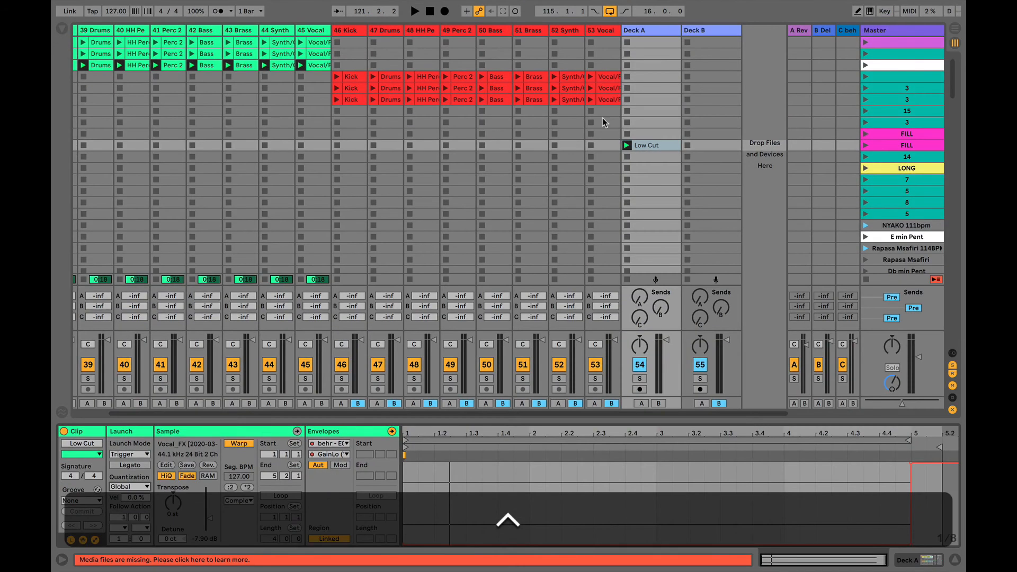
click(656, 144)
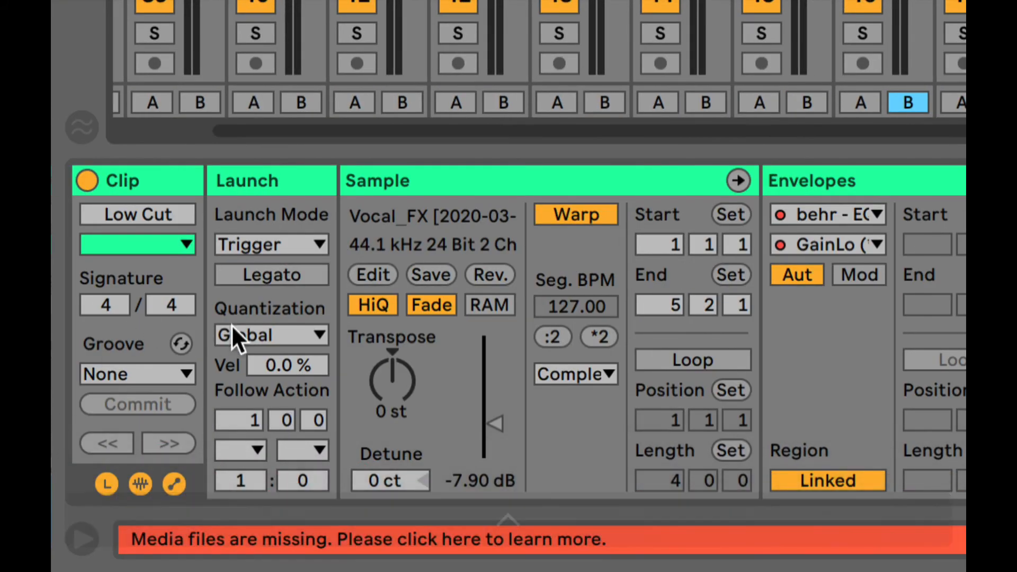
click(281, 334)
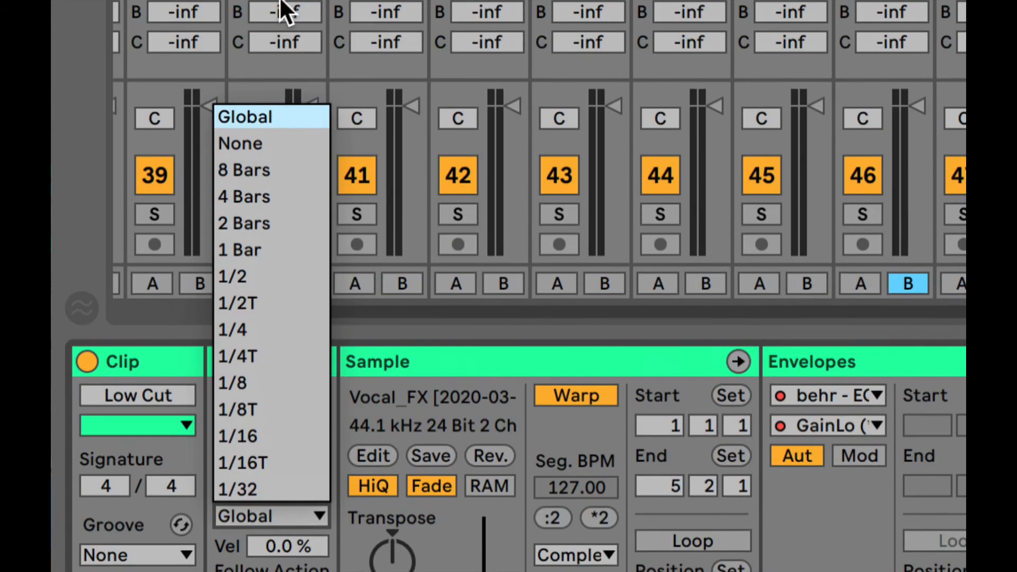
click(275, 143)
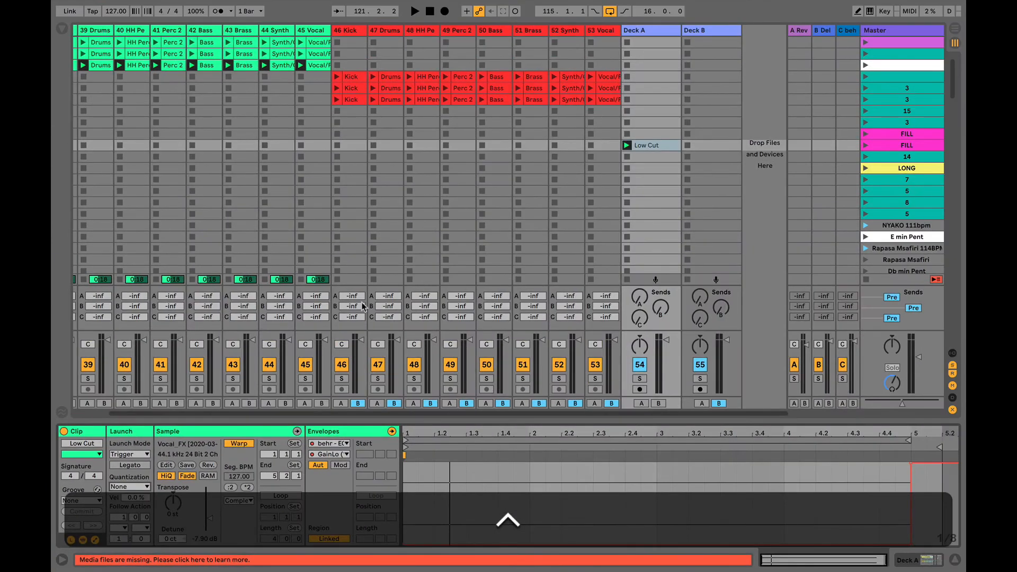
click(628, 156)
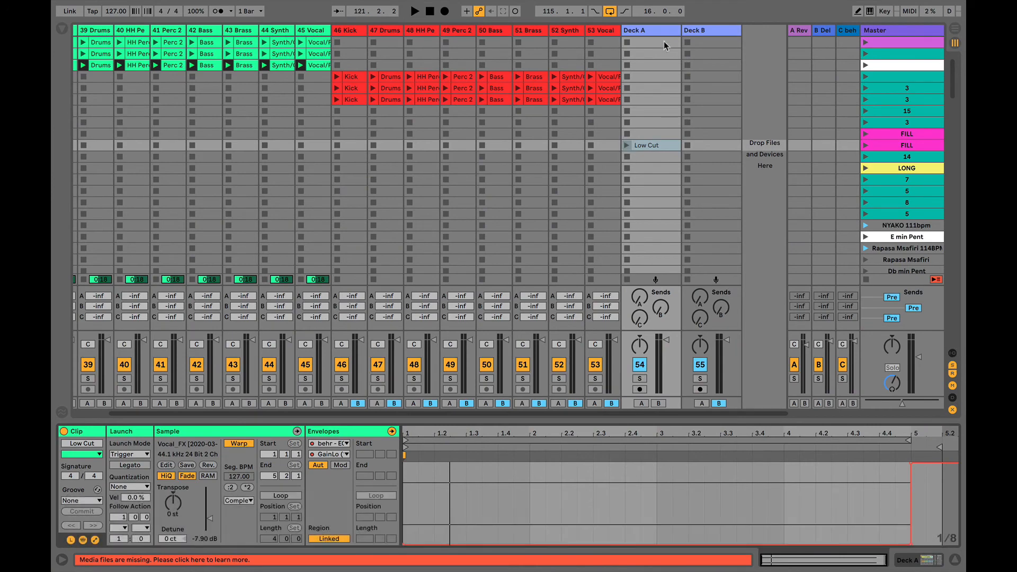
click(656, 32)
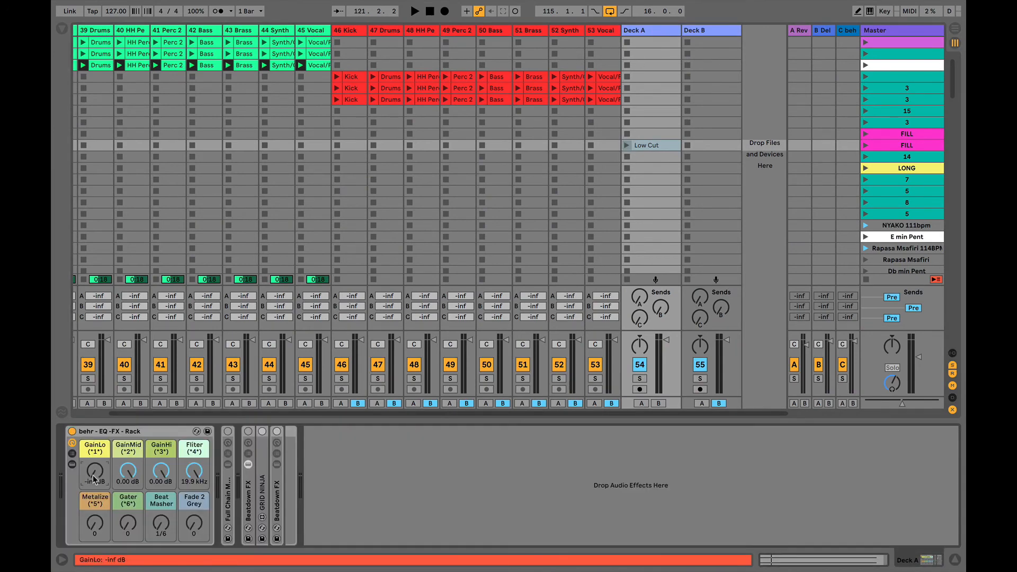
click(650, 146)
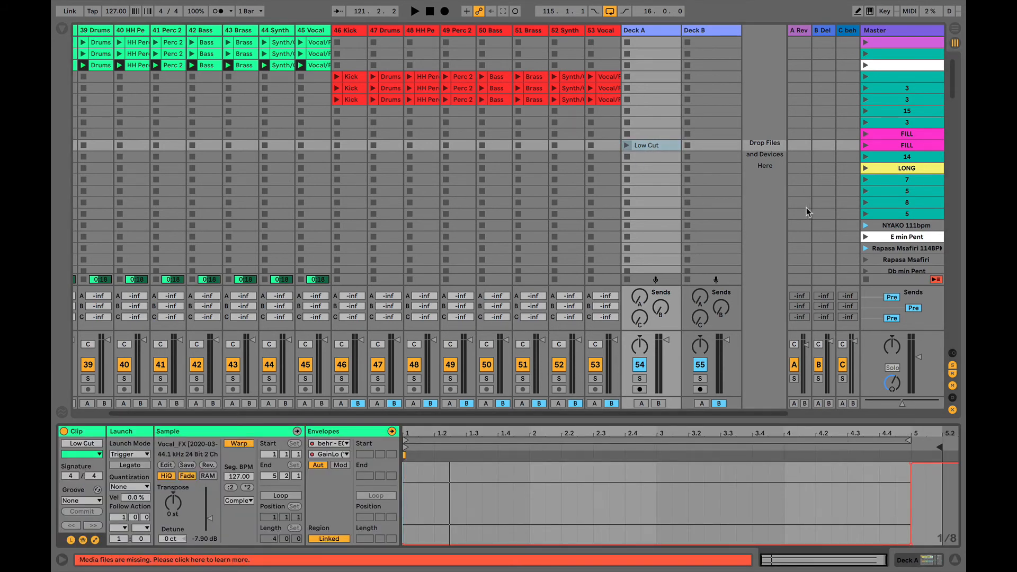
click(648, 145)
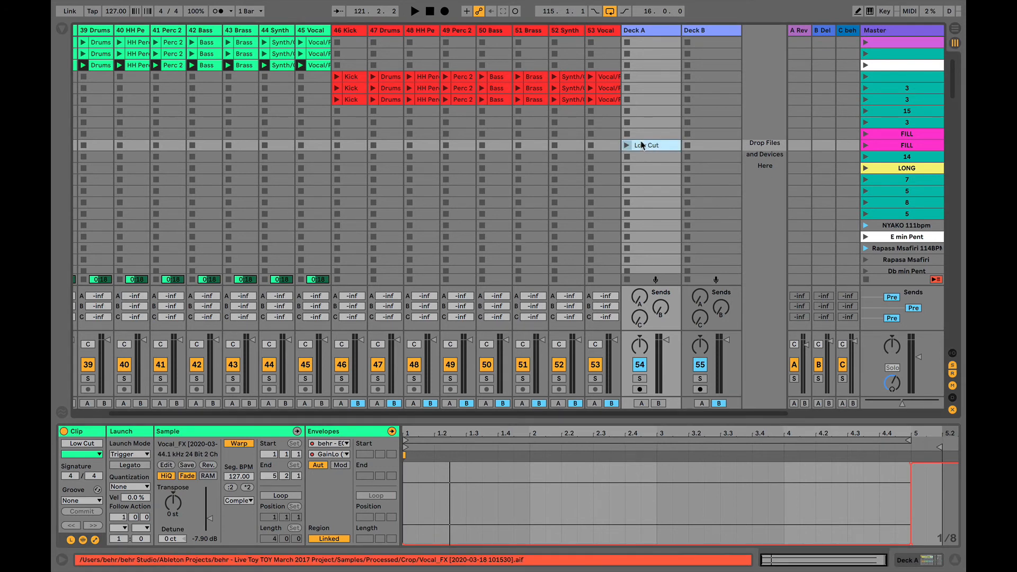
- Duplicate the Low Cut clip into the slot below and rename the copy 'Low Cut off'
key(super+d)
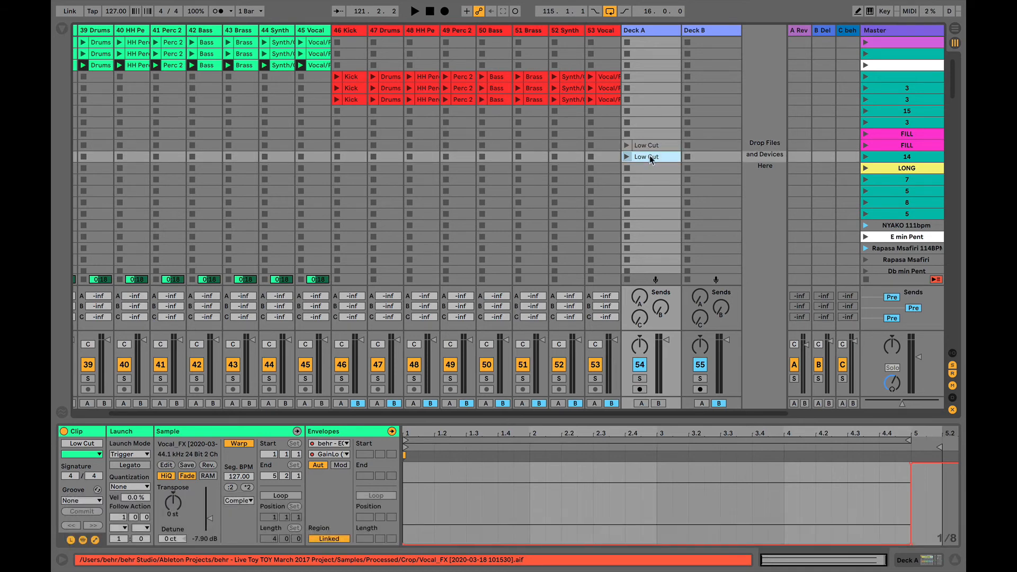
click(663, 146)
click(648, 168)
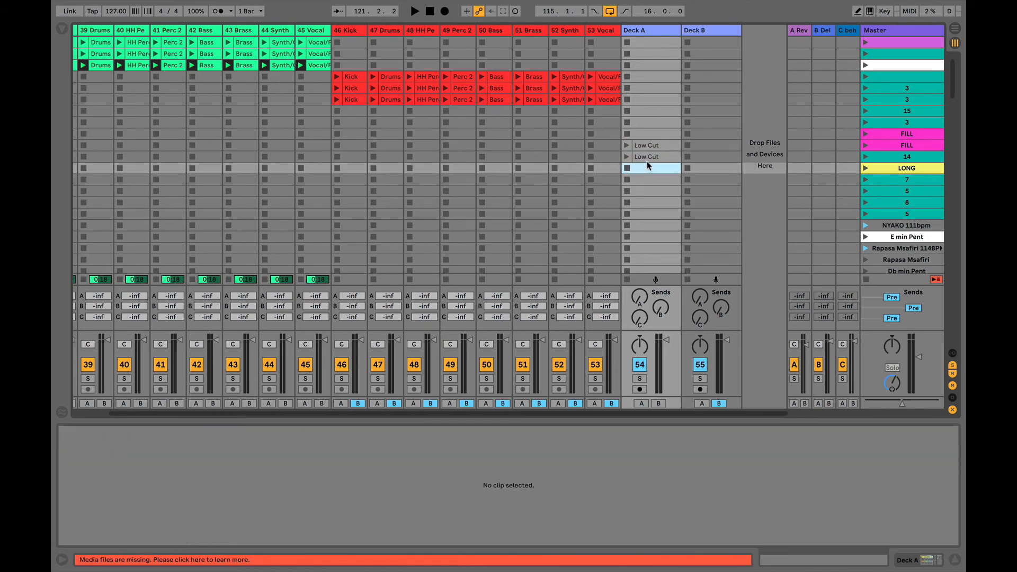
click(649, 157)
key(super+r)
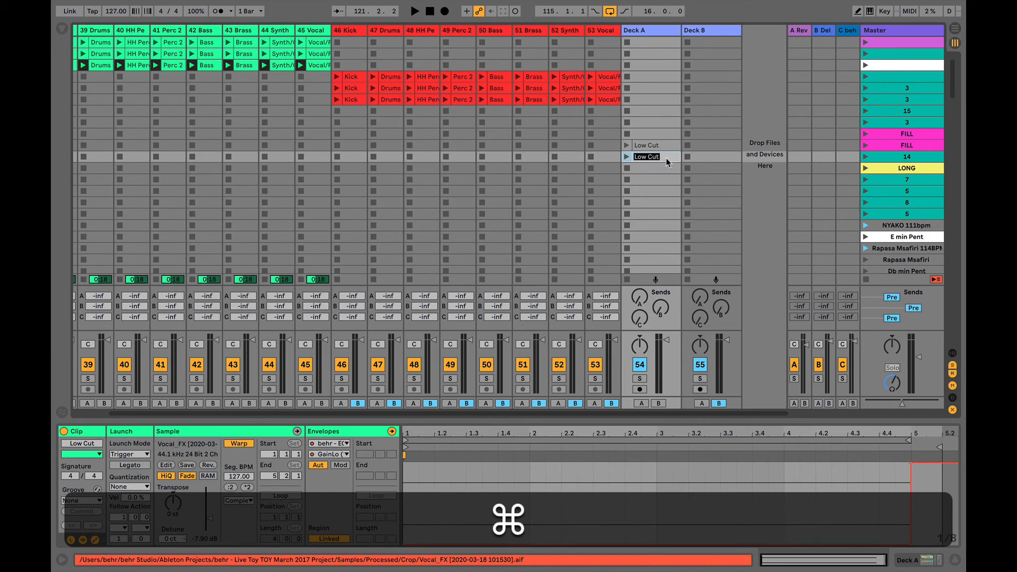
click(668, 158)
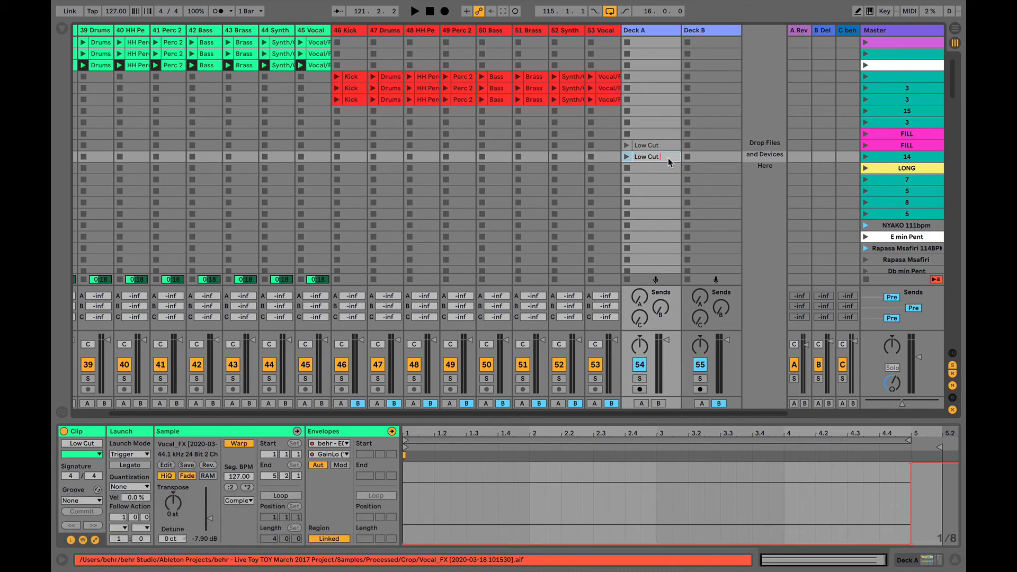
text(off)
click(665, 169)
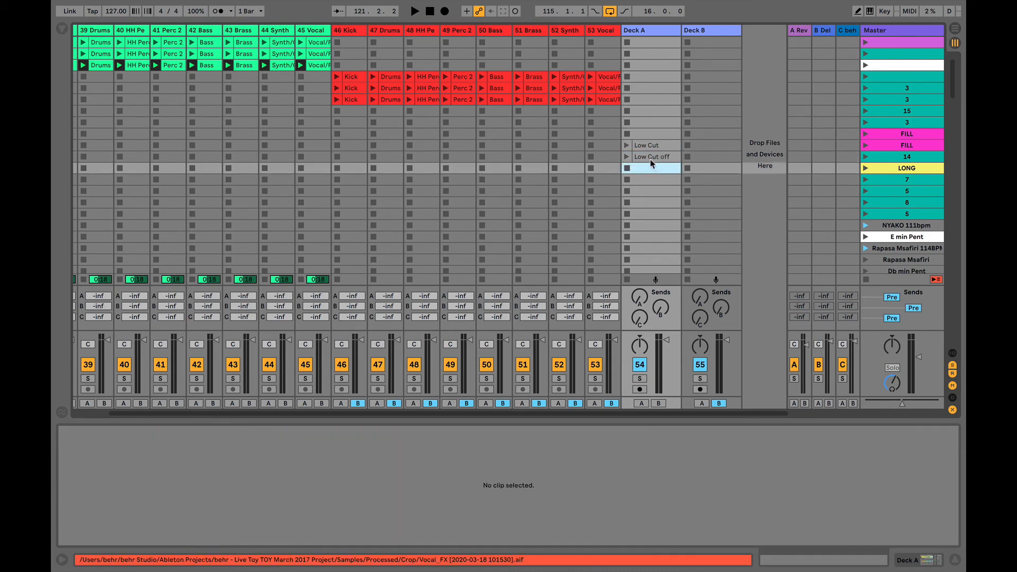
click(648, 156)
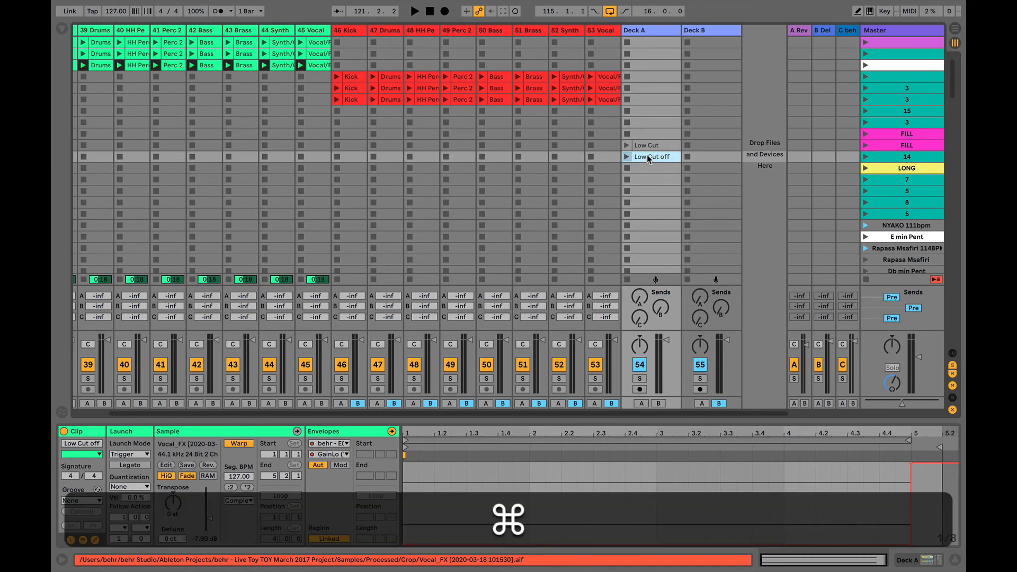
- Flatten Low Cut off's GainLo envelope by deleting its bar-5 and start breakpoints
key(super+k)
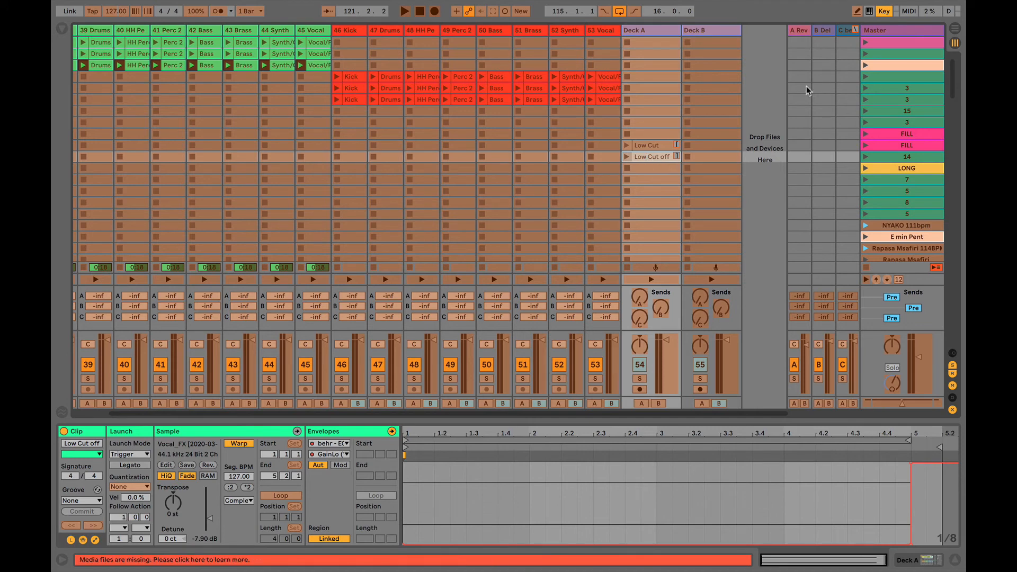
key(super+k)
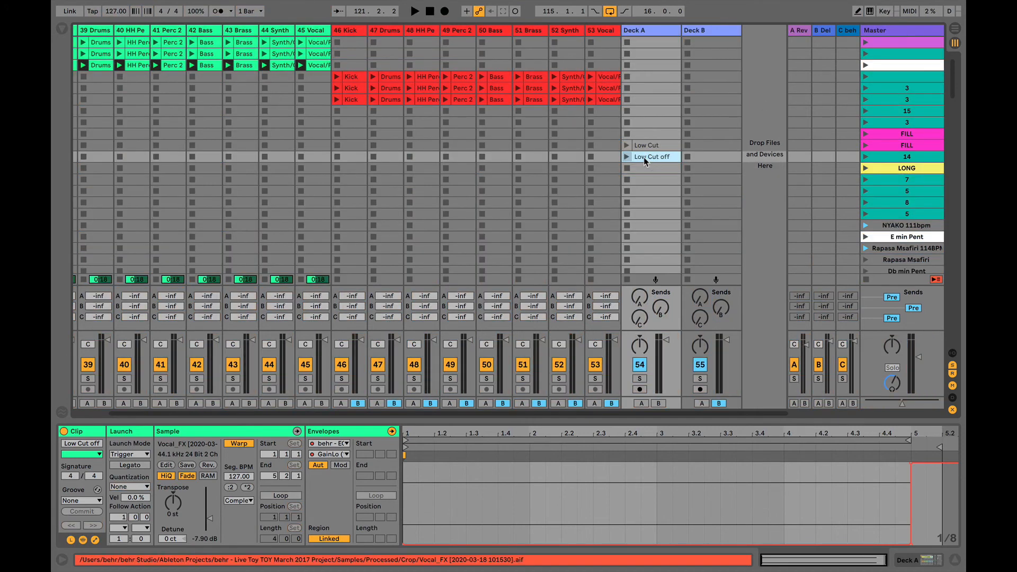
click(911, 543)
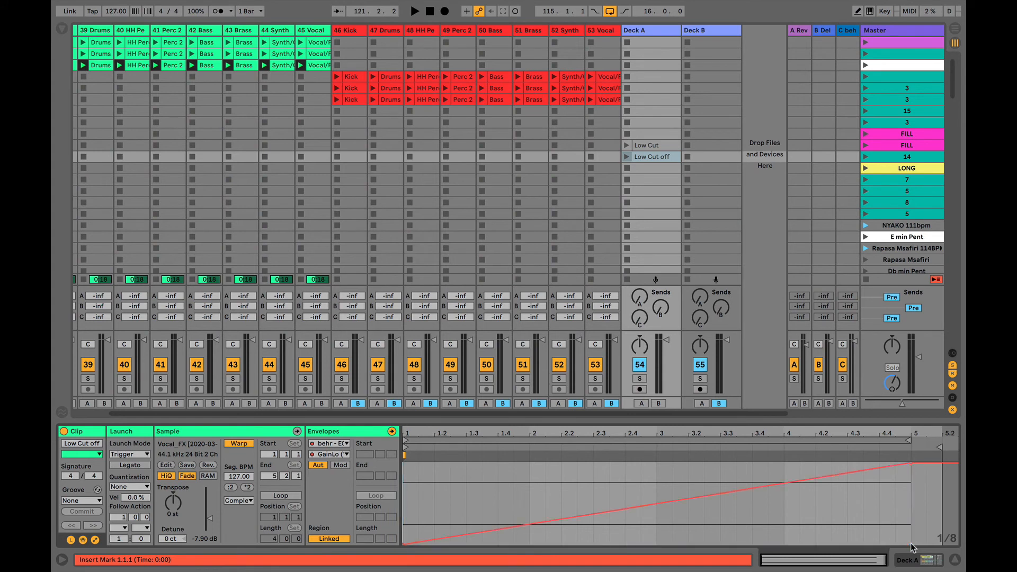
click(404, 543)
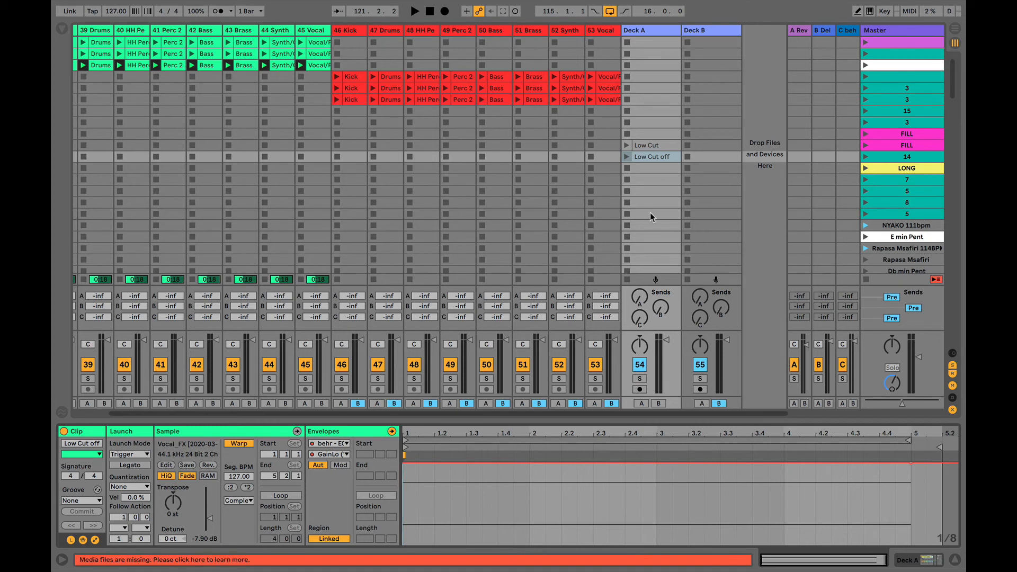
click(655, 145)
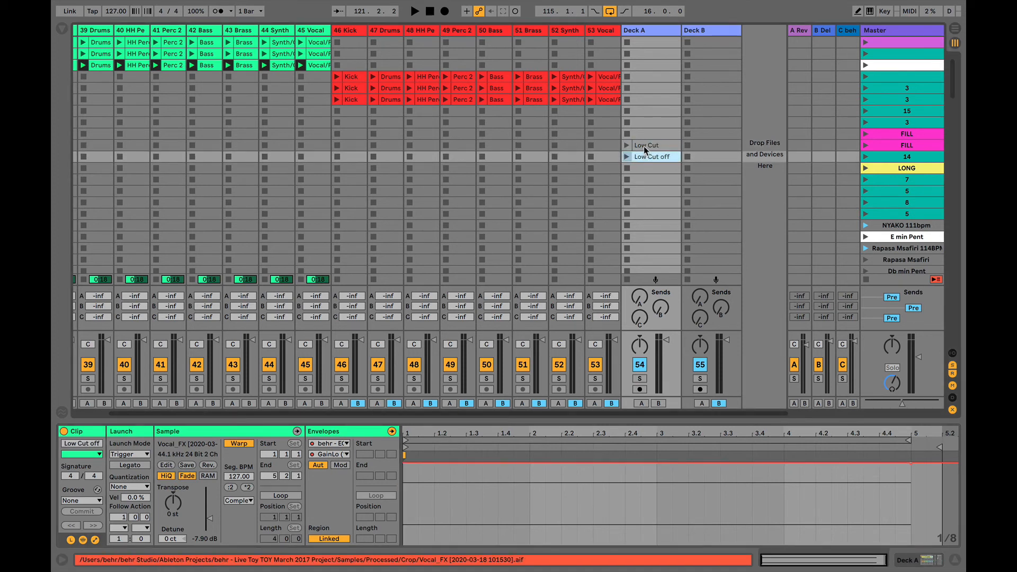
- Play and launch Low Cut, Low Cut off, then Low Cut again using arrow keys and Enter
click(644, 158)
click(651, 146)
click(654, 155)
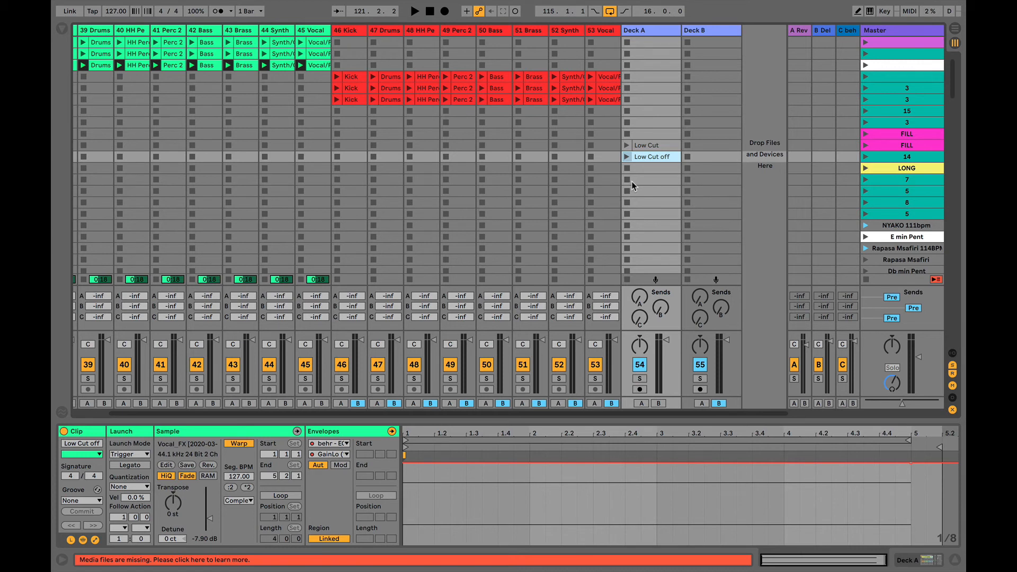
key(space)
key(Up)
key(Return)
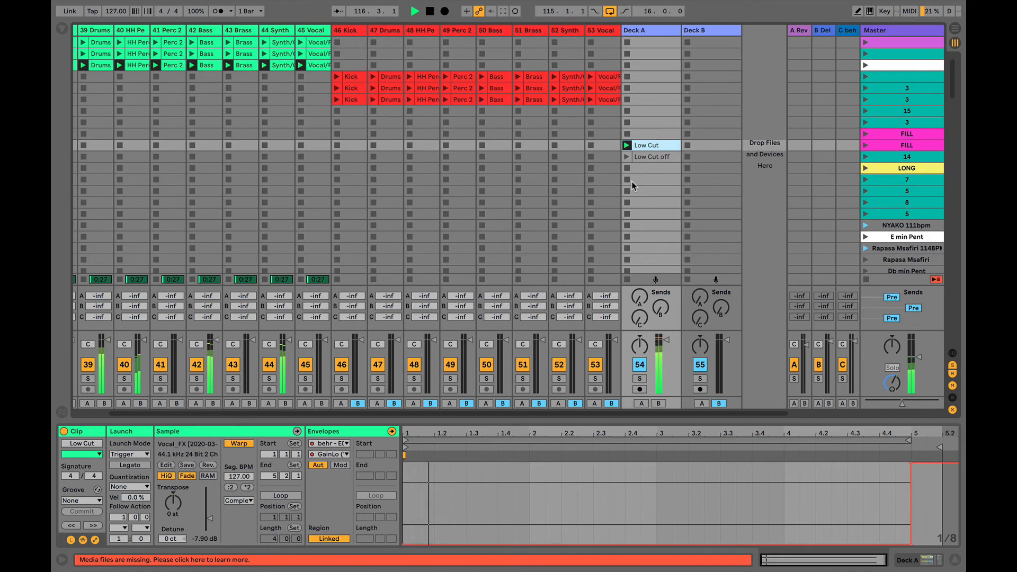
key(Down)
key(Return)
key(Up)
key(Return)
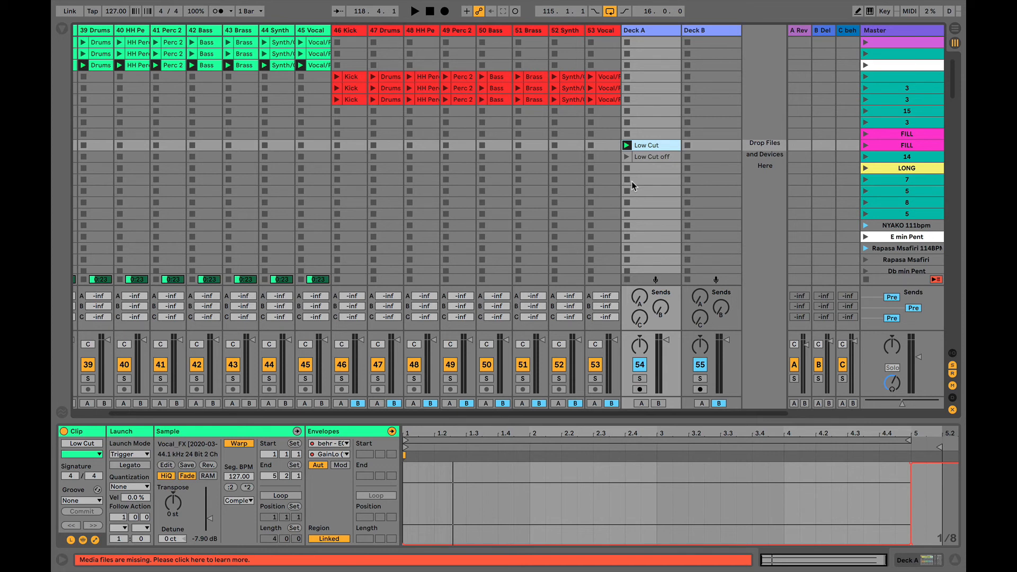
- Set both Low Cut and Low Cut off clips to 1/4 launch quantization and stop Deck A
shift+click(652, 156)
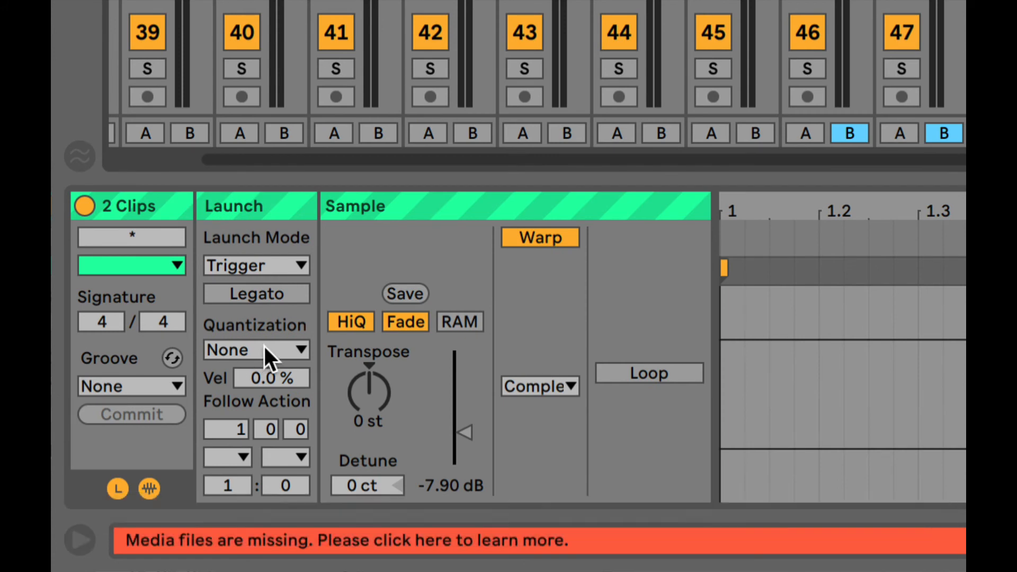
click(265, 349)
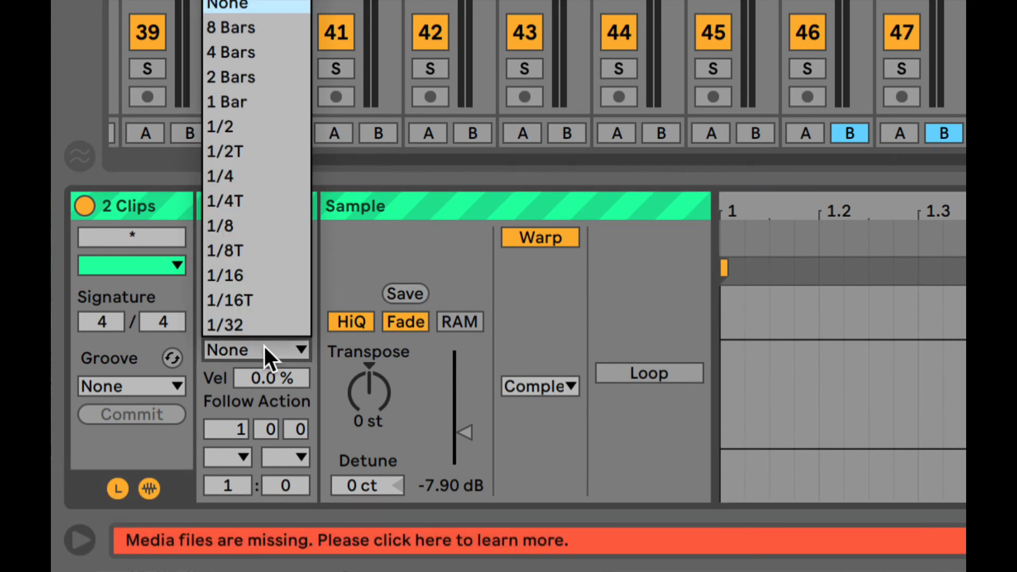
click(250, 176)
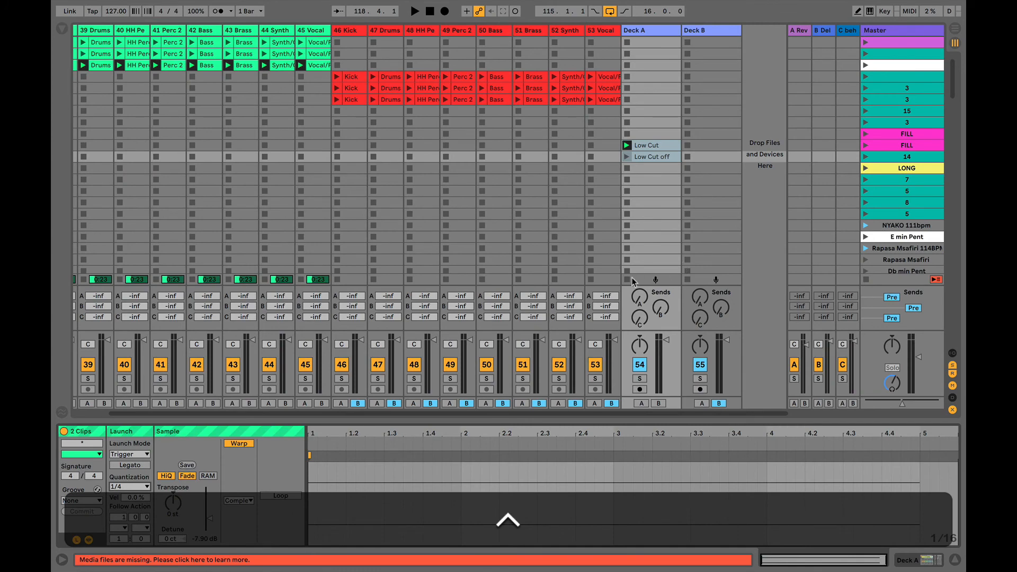
click(628, 279)
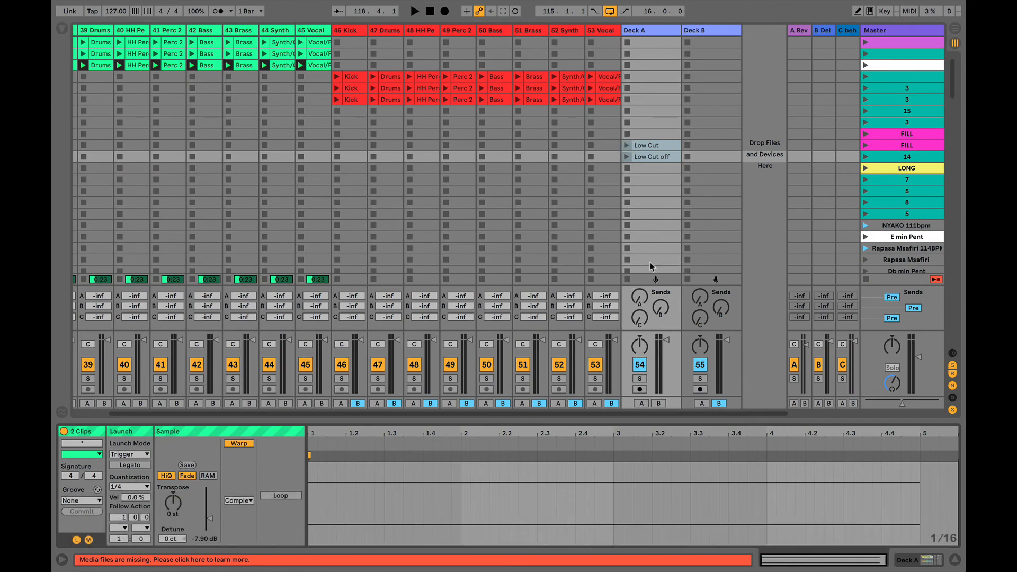
- Switch repeatedly between Low Cut and Low Cut off at 1/4 quantization, then stop Deck A
key(space)
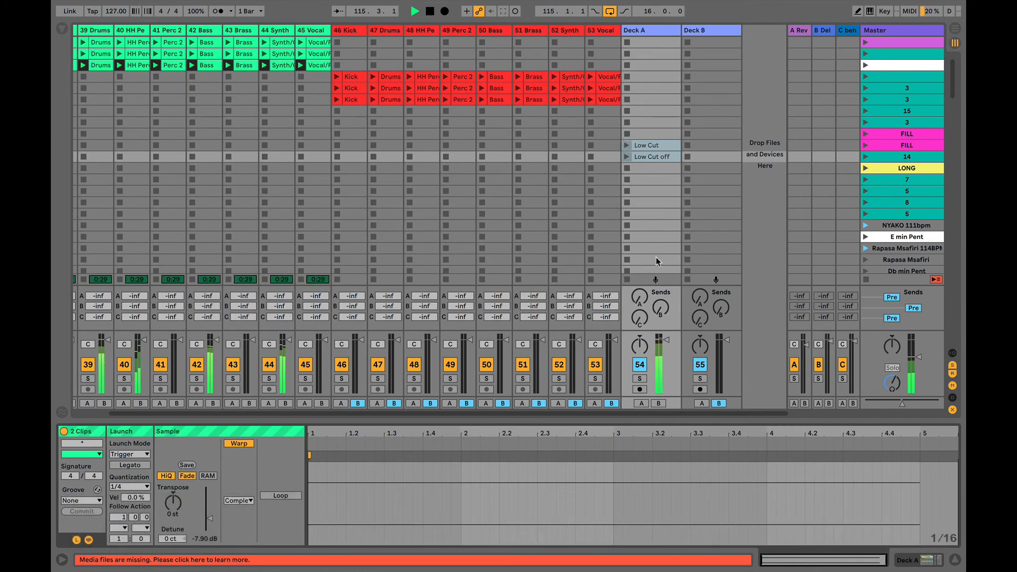
key(Return)
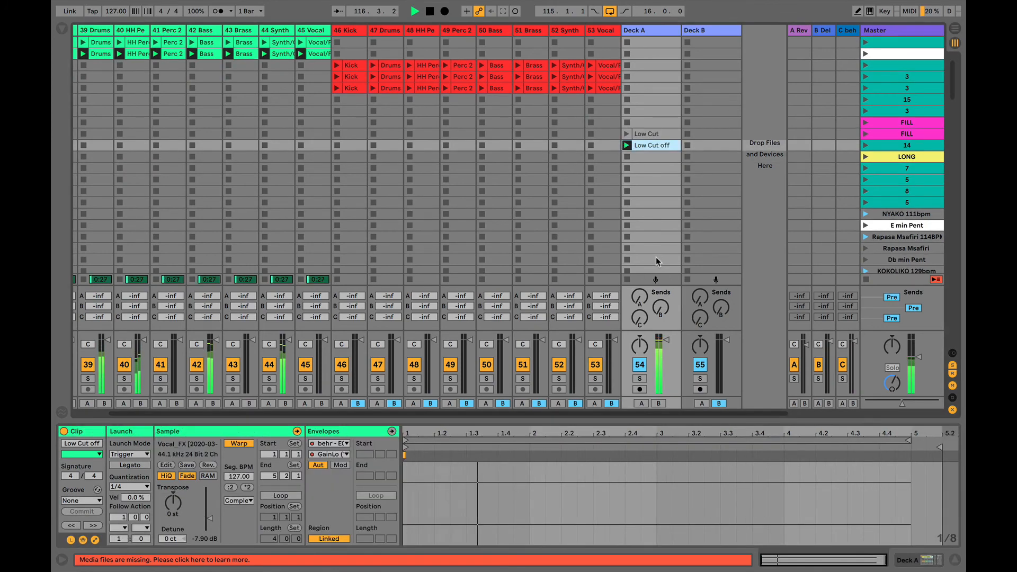
key(Up)
key(Return)
key(Down)
key(Return)
key(Up)
key(Return)
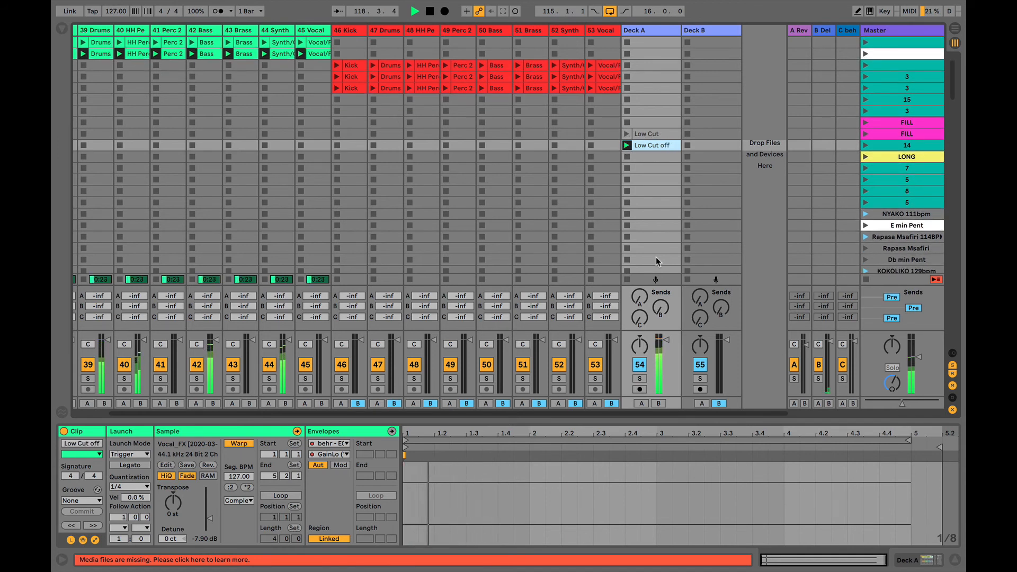
key(Down)
key(Return)
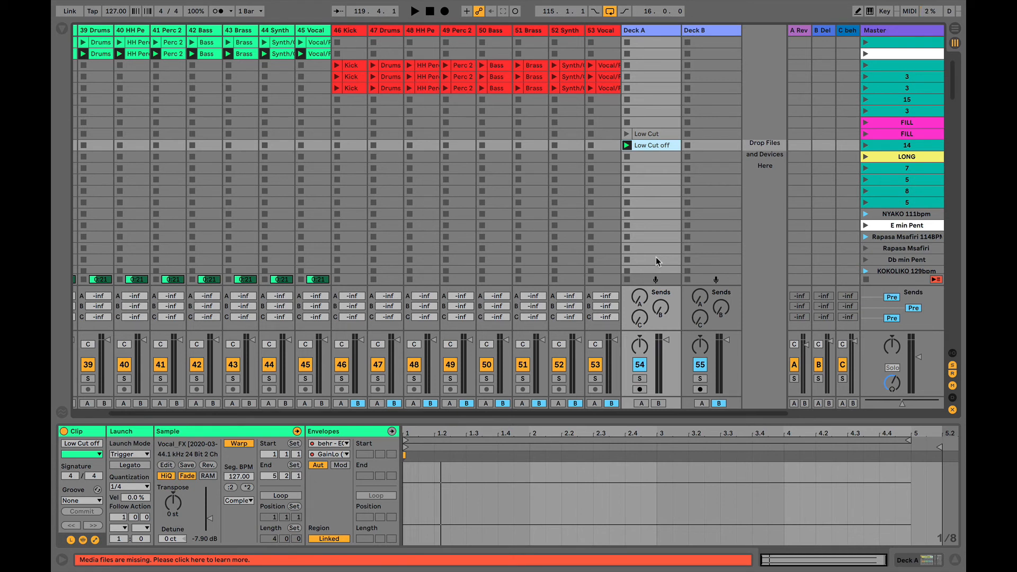
click(627, 278)
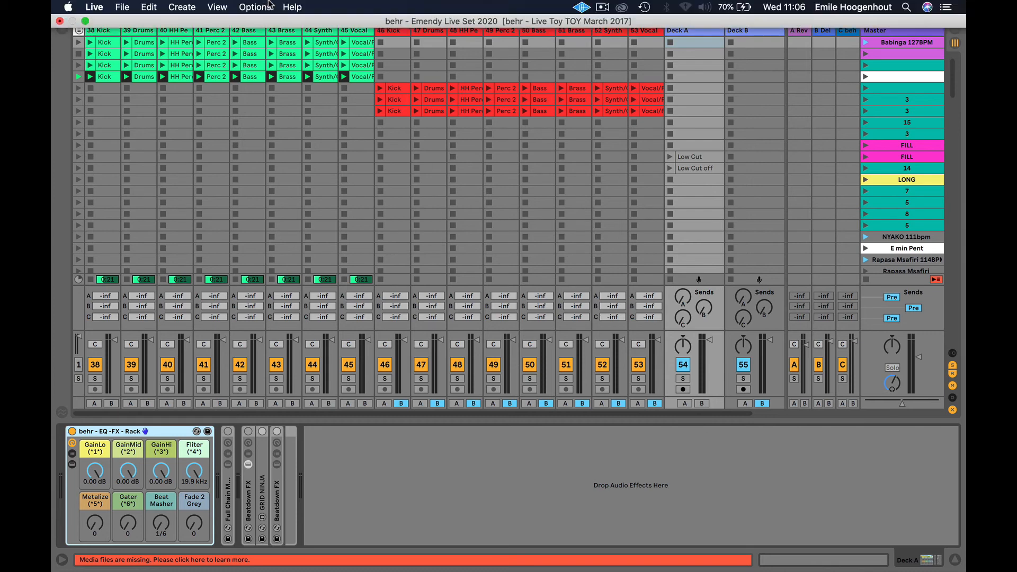
click(122, 7)
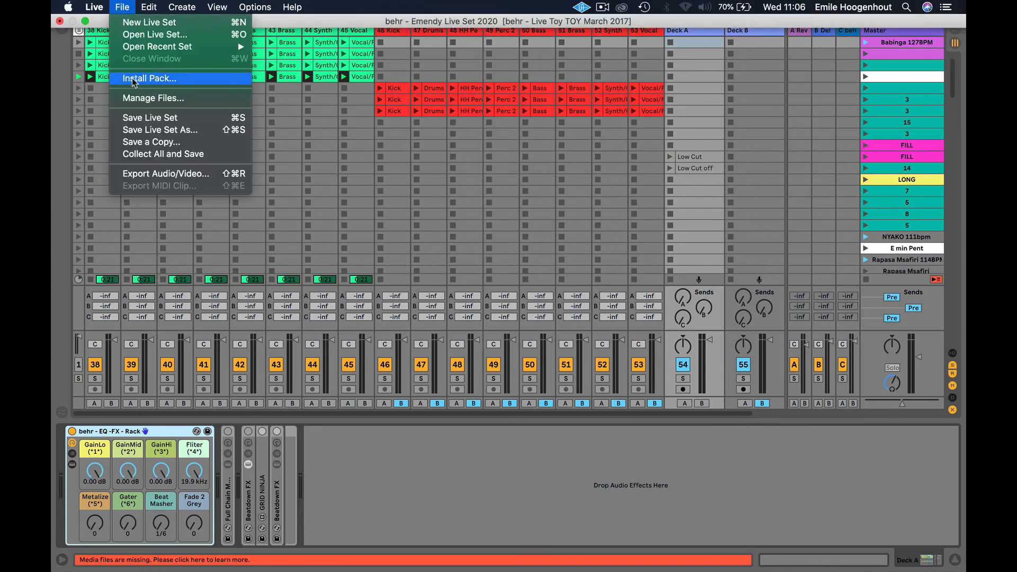
mouse_move(103, 4)
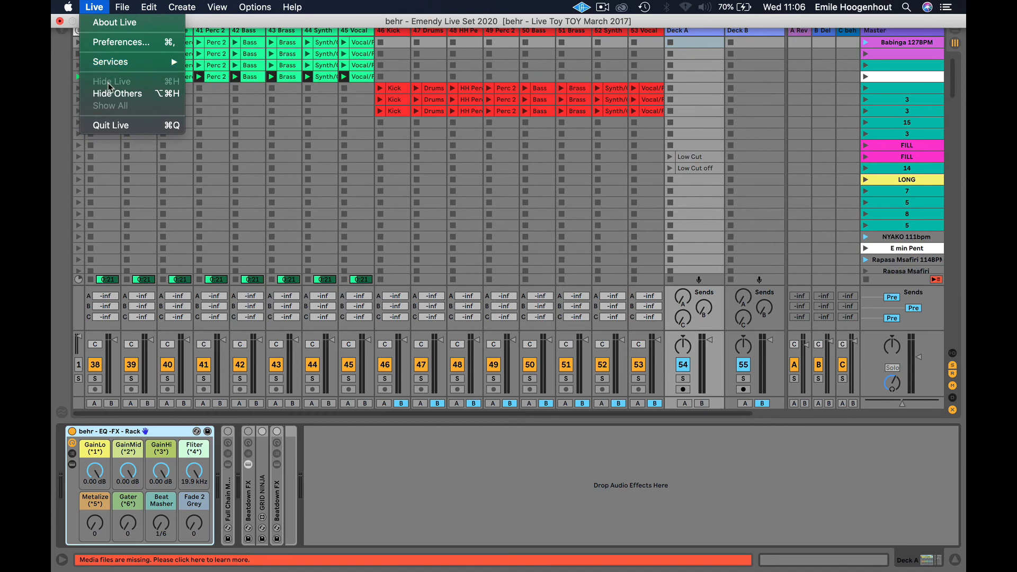
click(120, 42)
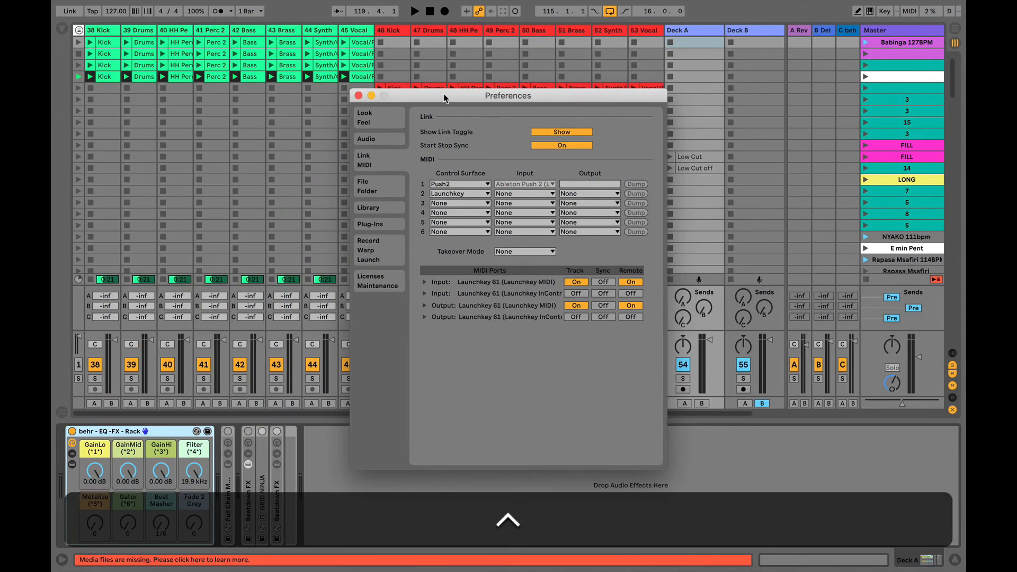
click(358, 96)
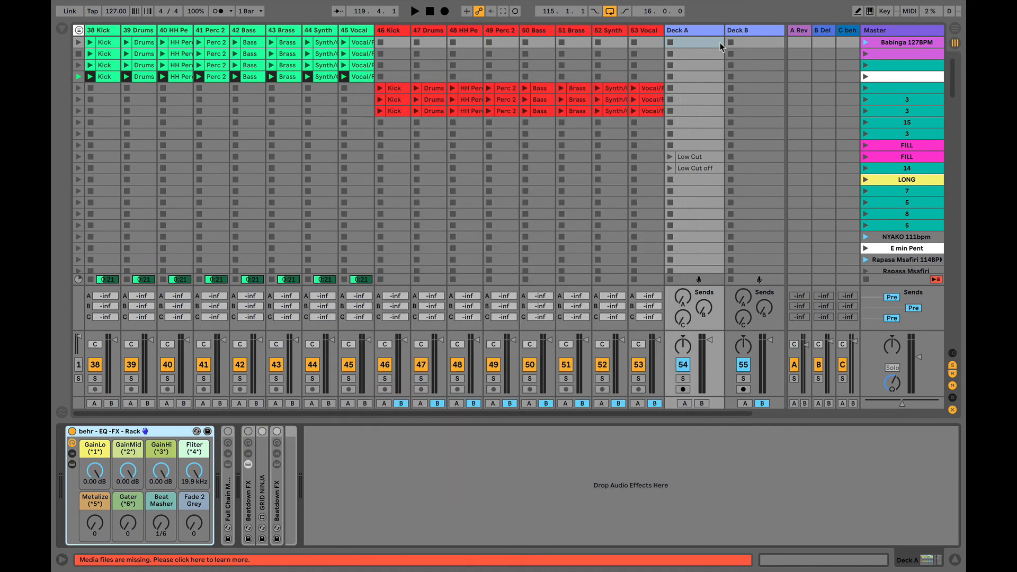
- In MIDI Map mode, map the rack's GainLo, GainMid, GainHi and Filter knobs to CC 41, 42, 43 and 1
click(909, 13)
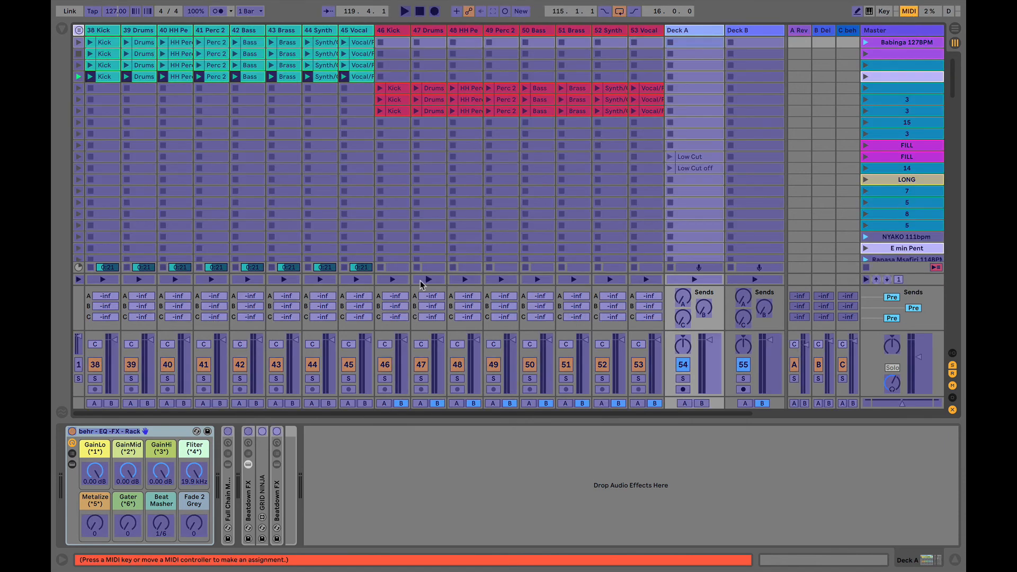
click(104, 468)
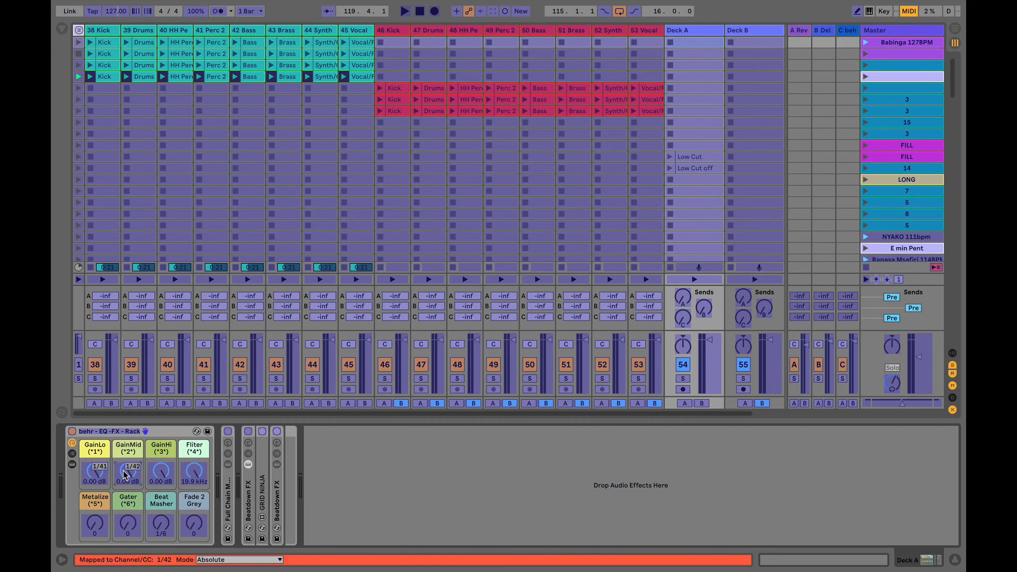
click(161, 472)
click(195, 468)
key(super+m)
key(super+m)
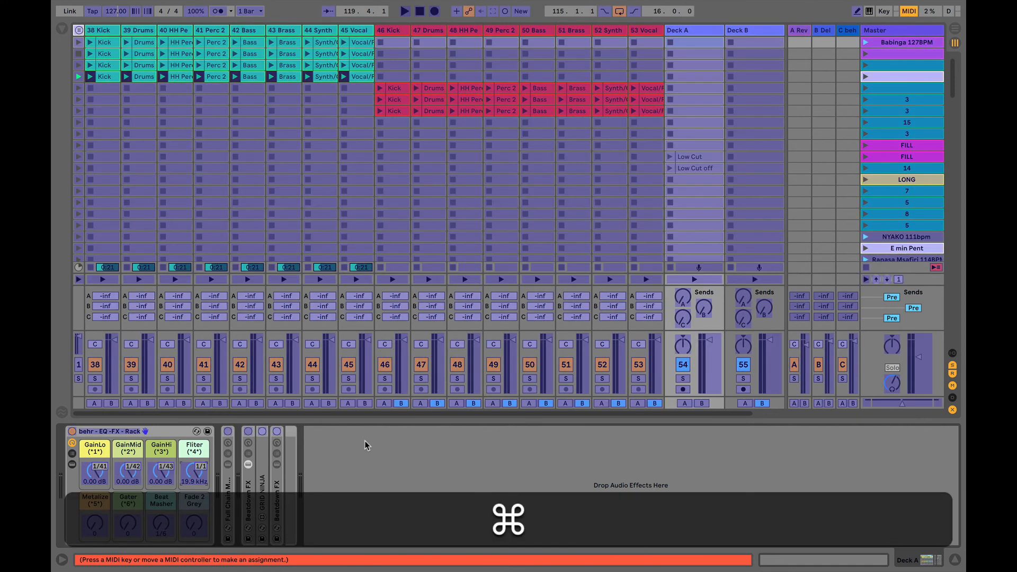
key(super+m)
key(super+m)
key(super+m)
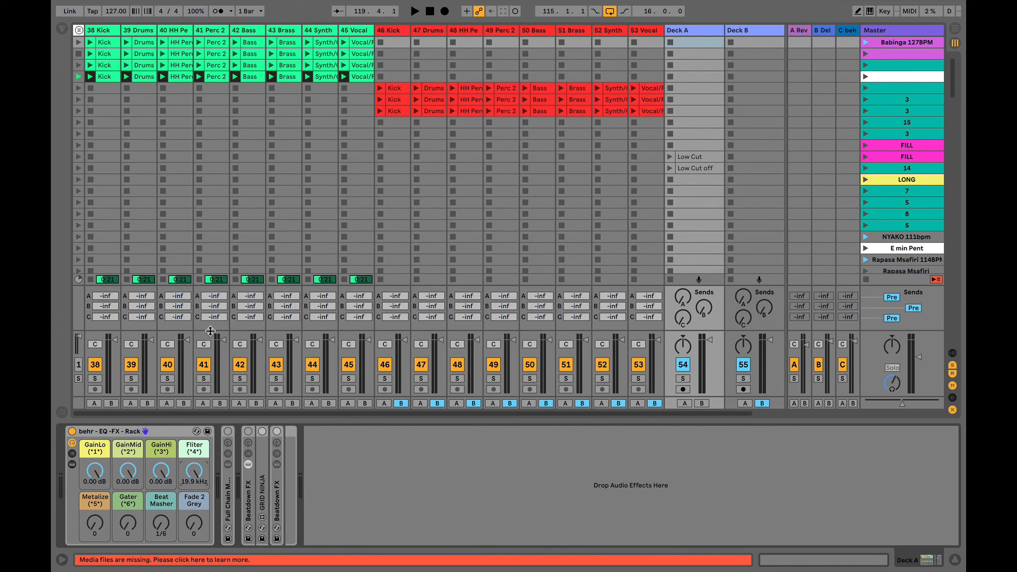
- Open the MIDI Mappings list and check the GainLo 41, GainMid 42, GainHi 43 and Filter 1 rows
key(super+m)
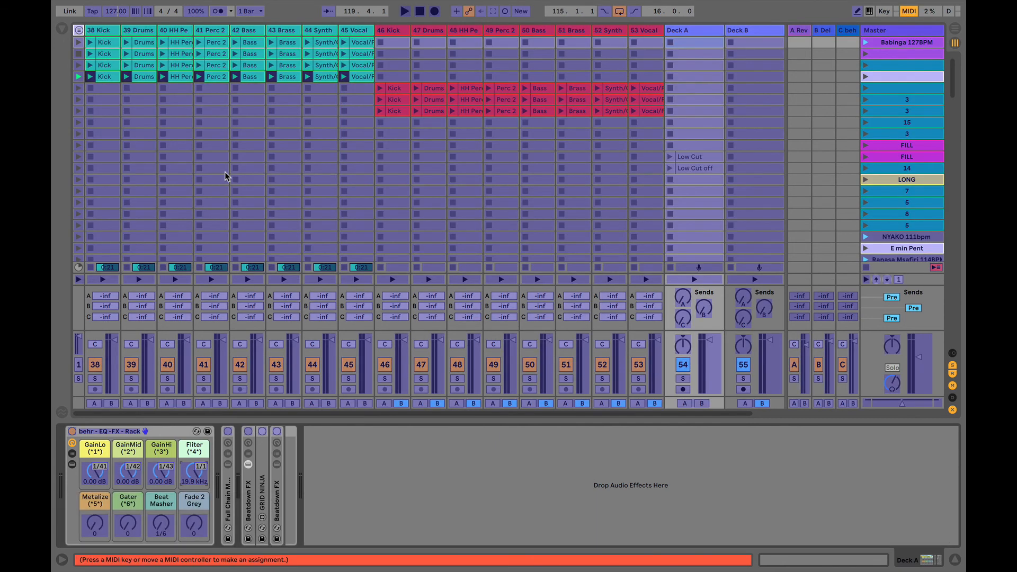
click(61, 31)
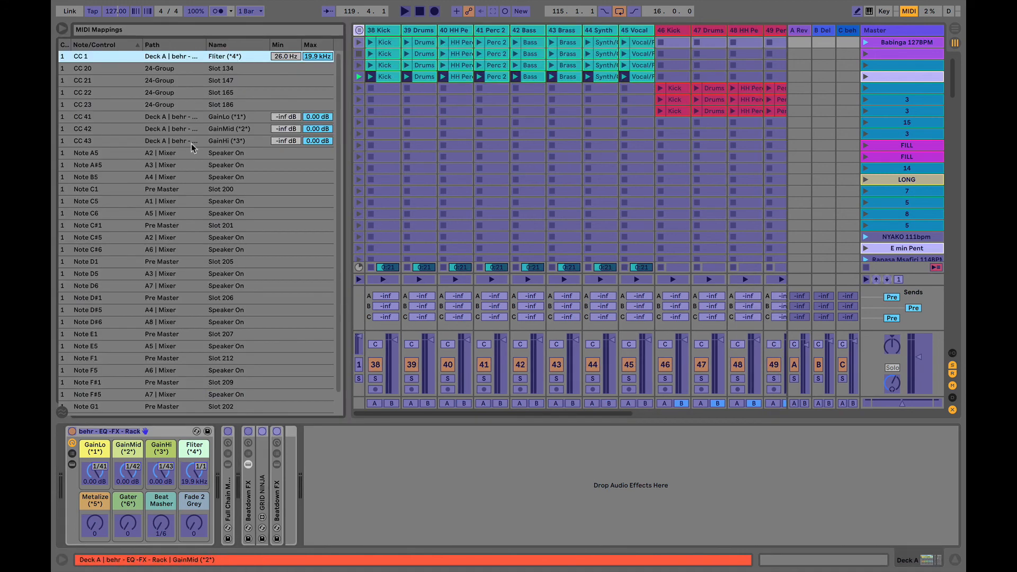
scroll(129, 316, down, 2)
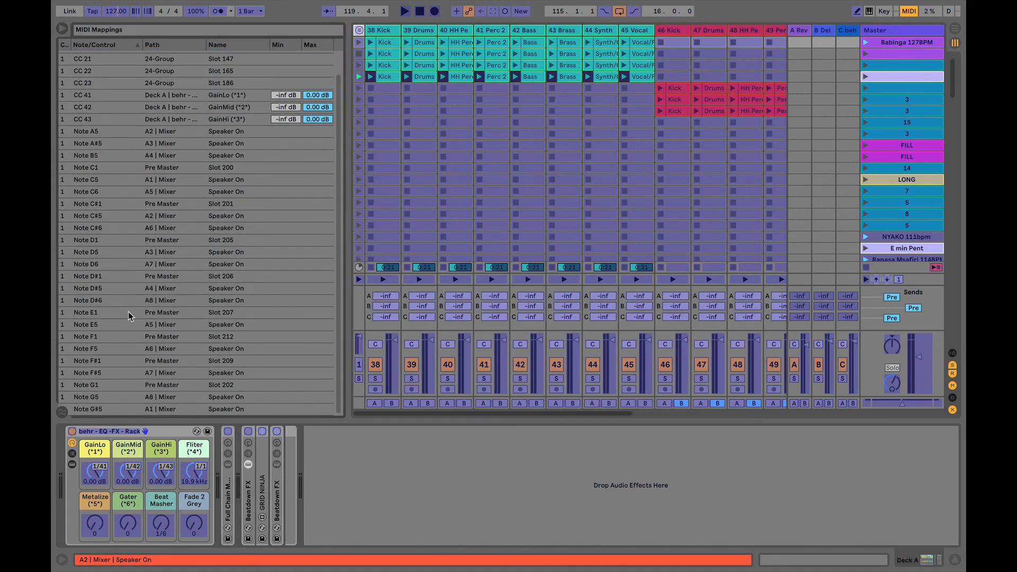
scroll(130, 316, up, 2)
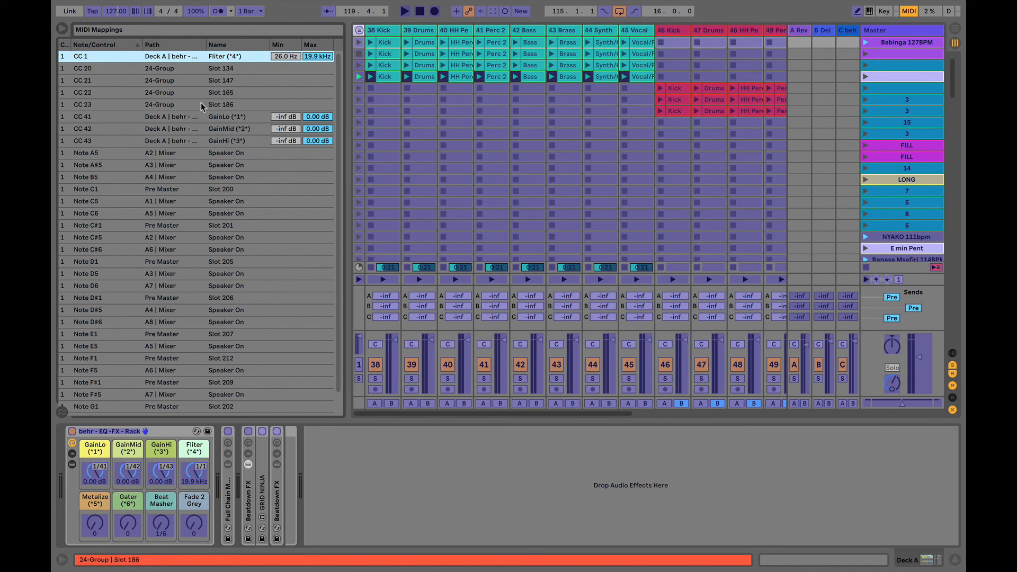
click(128, 474)
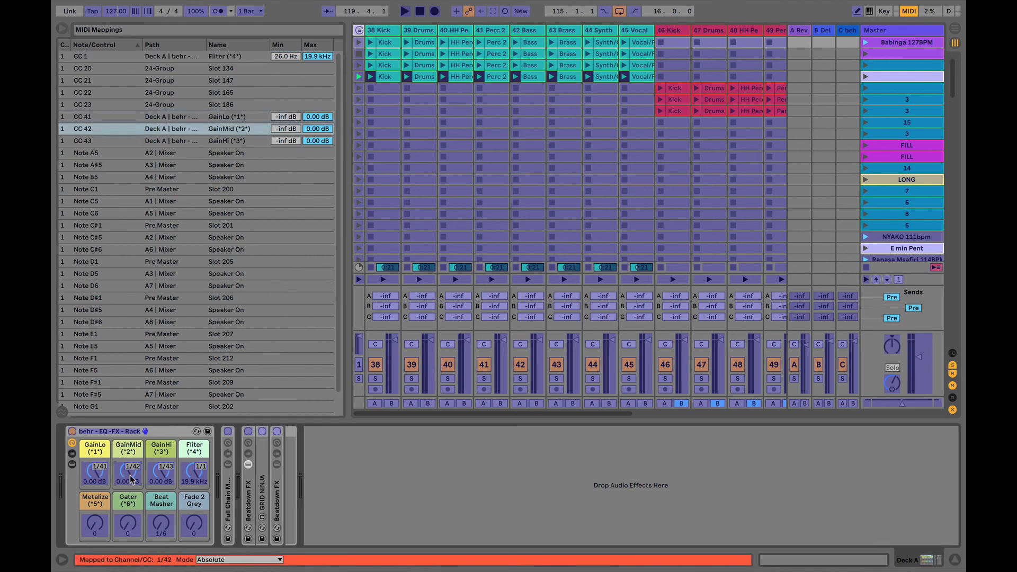
click(164, 473)
click(200, 473)
click(163, 473)
click(127, 473)
click(97, 473)
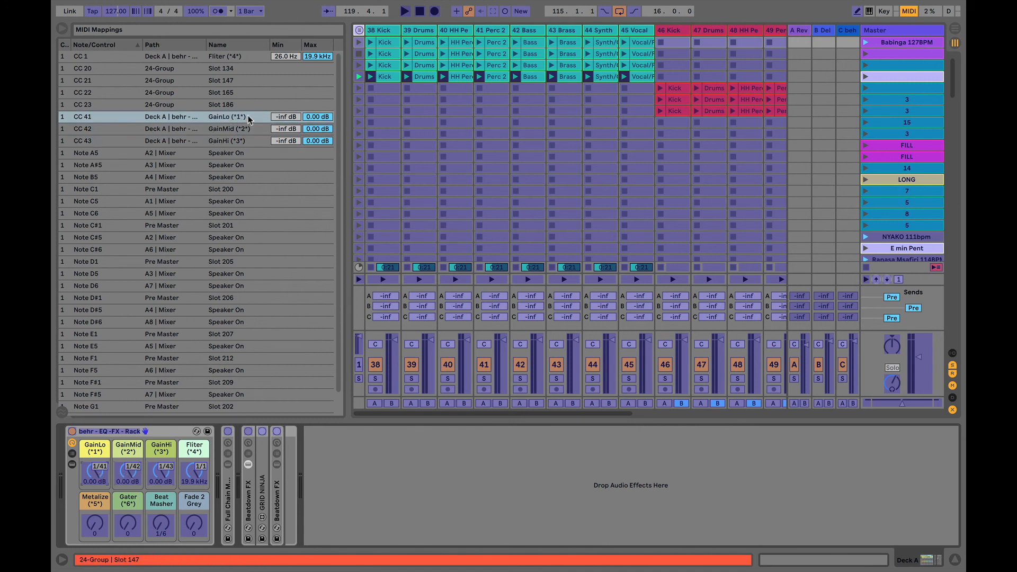
click(127, 473)
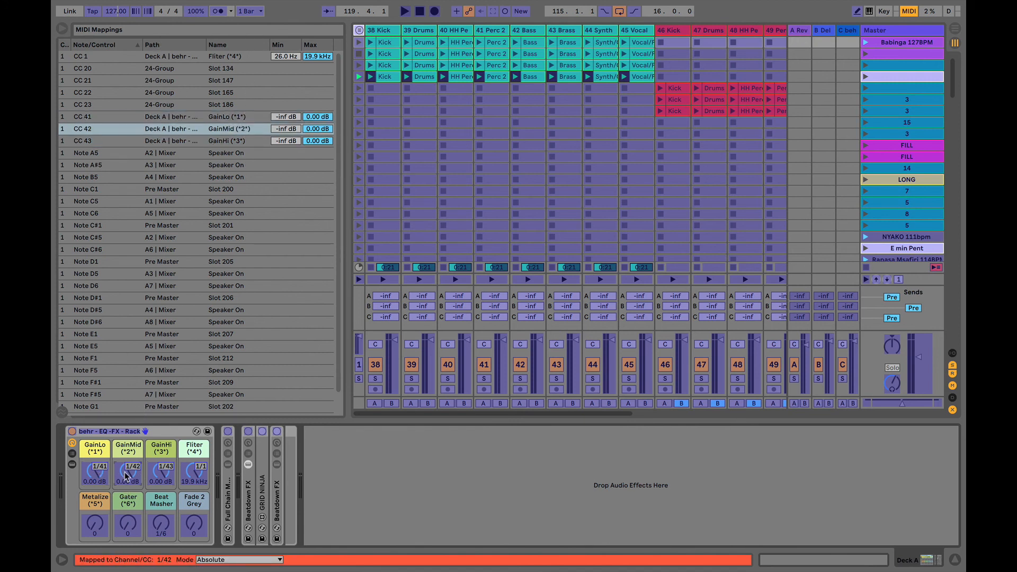
click(99, 475)
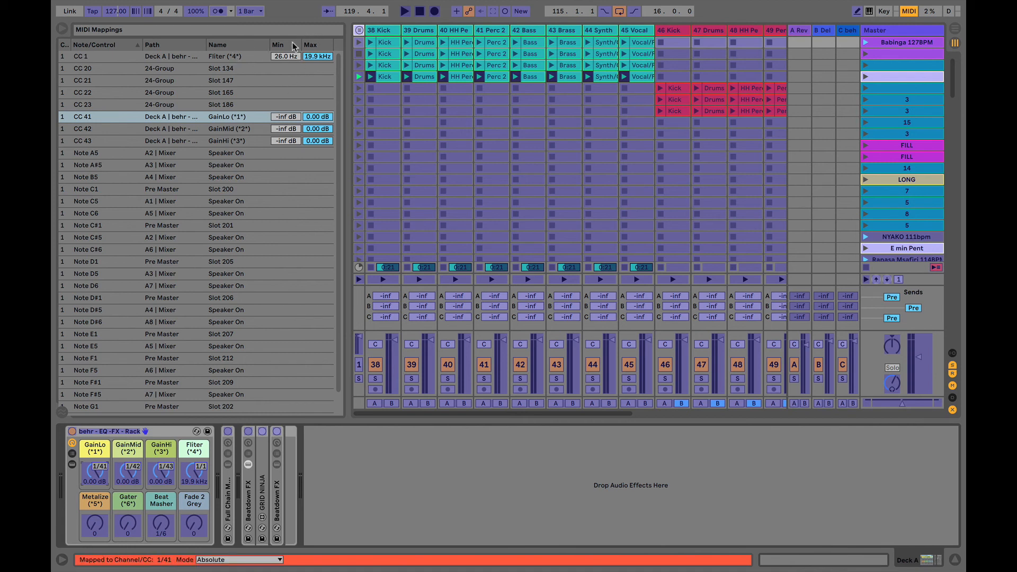
- Exit MIDI Map mode using the MIDI button at the top right
click(910, 11)
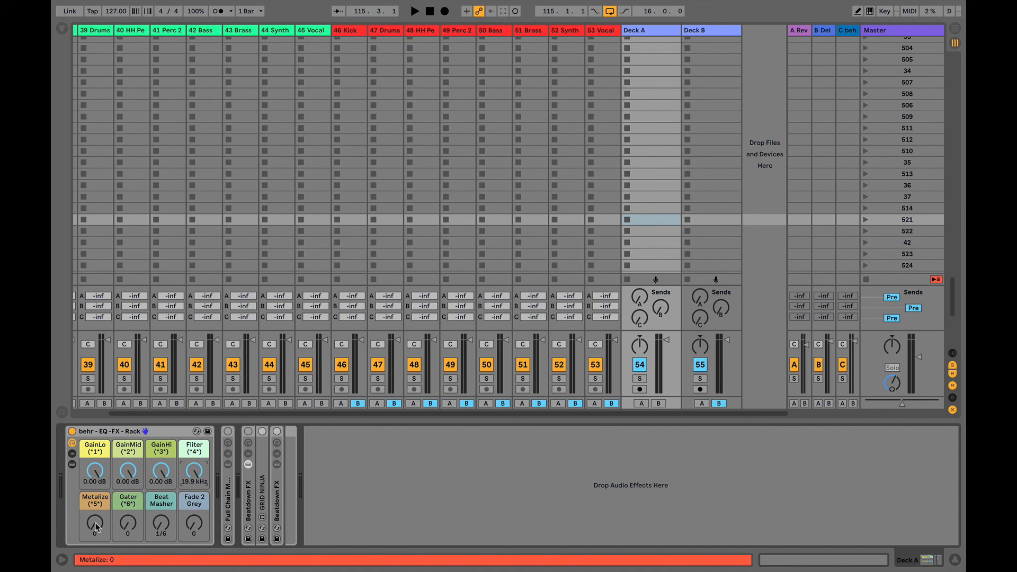
- Sweep the Metalize knob up to 127 and back to 0, then open the filter fully to 19.9 kHz
drag(96, 524, 97, 524)
drag(97, 524, 97, 466)
drag(97, 519, 97, 571)
drag(194, 471, 194, 418)
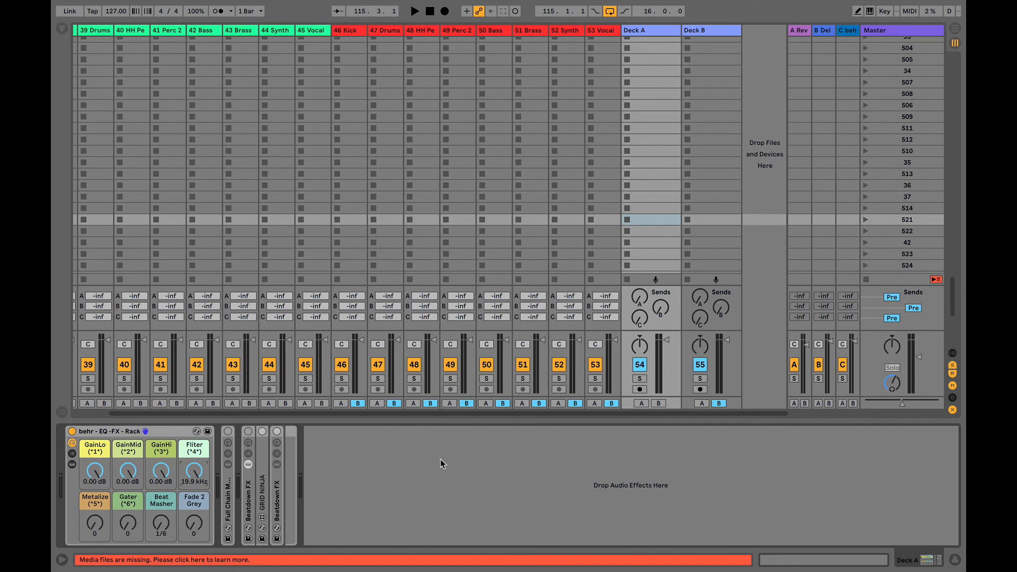
- Assign Deck A's Metalize knob to MIDI note C-2 in MIDI Map mode
click(909, 11)
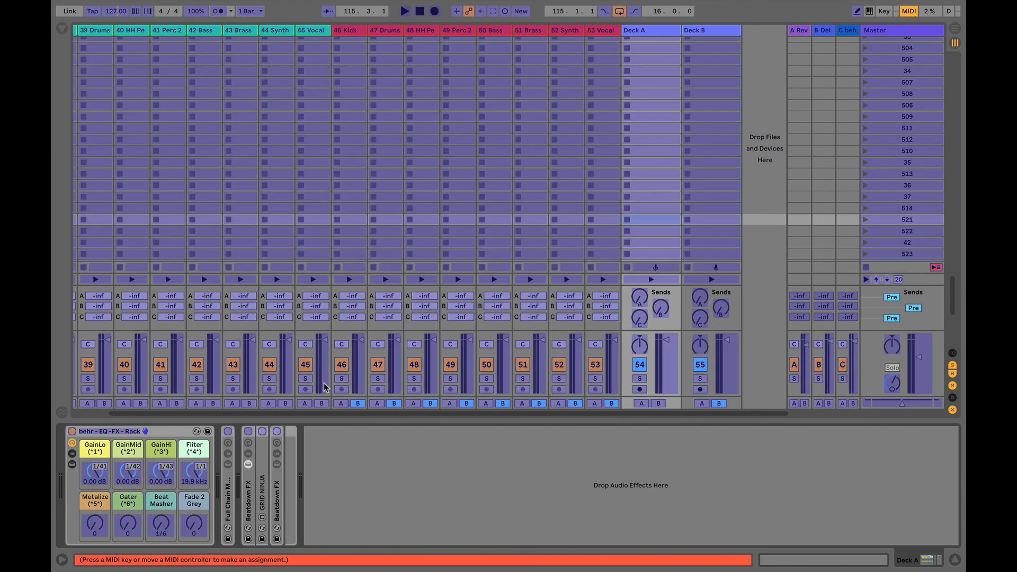
click(96, 525)
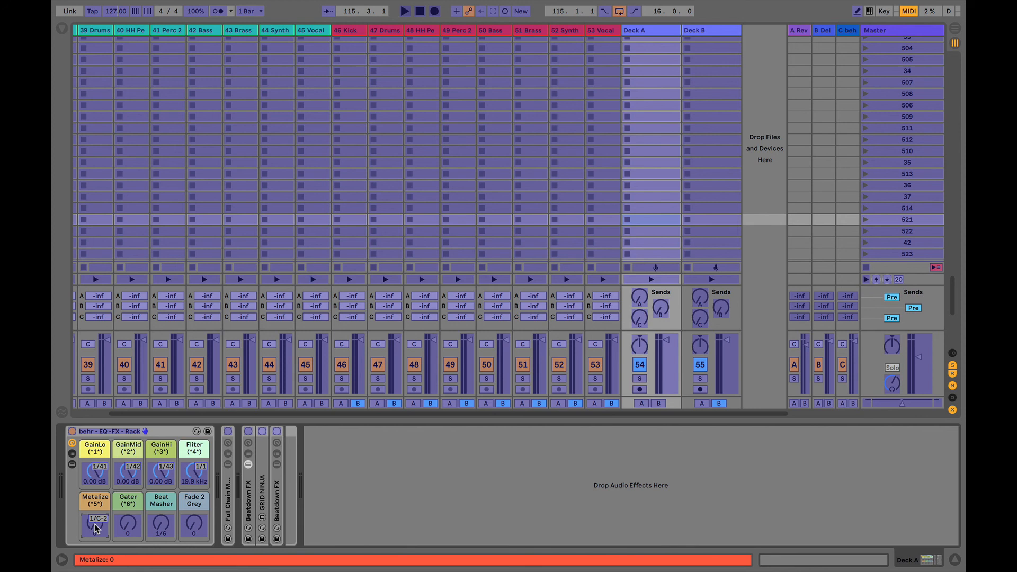
click(95, 527)
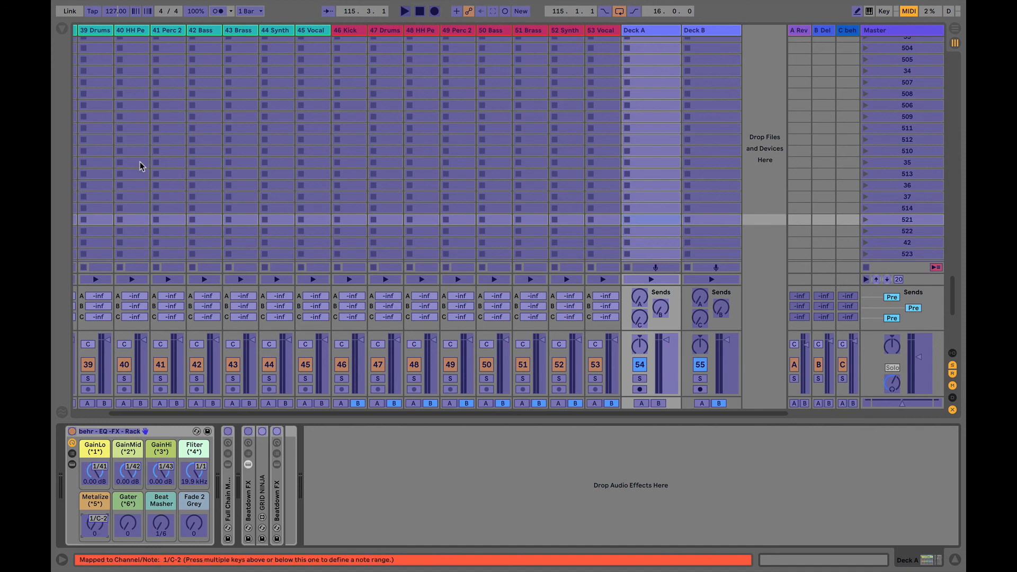
- Lower the Note C-2 Metalize mapping's Max value to 73 and exit MIDI Map mode
click(61, 33)
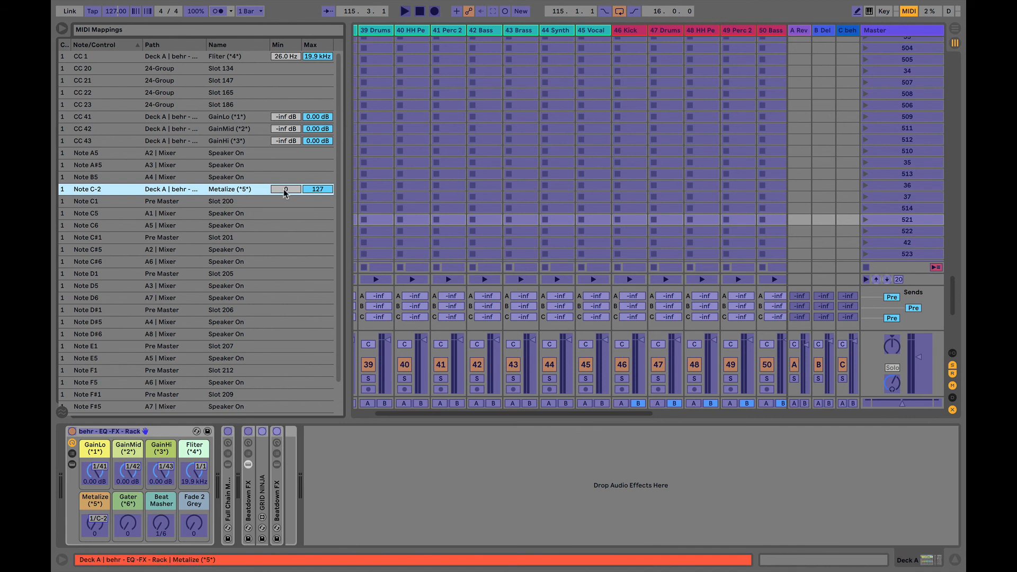
click(317, 192)
drag(317, 192, 316, 212)
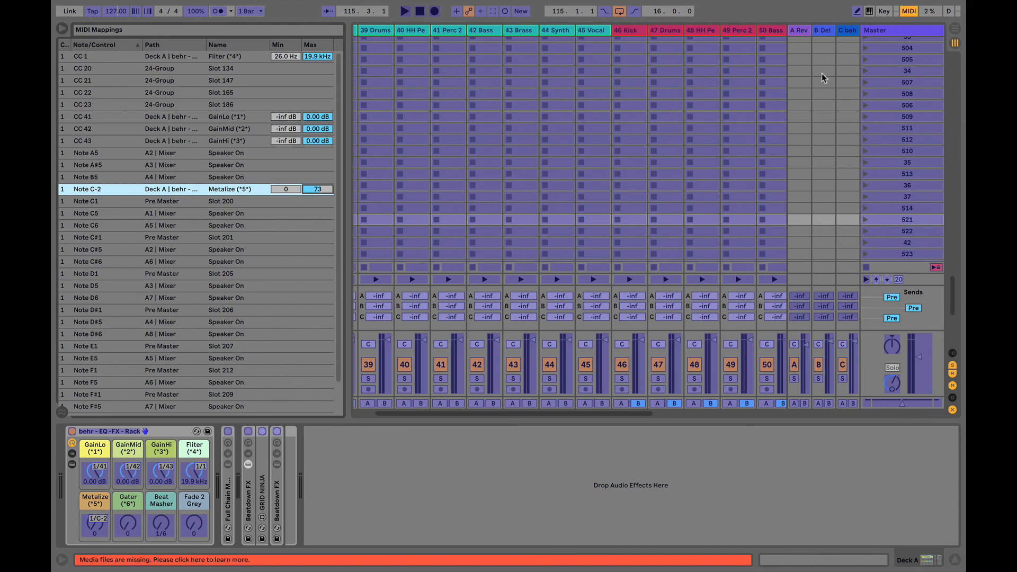
click(909, 12)
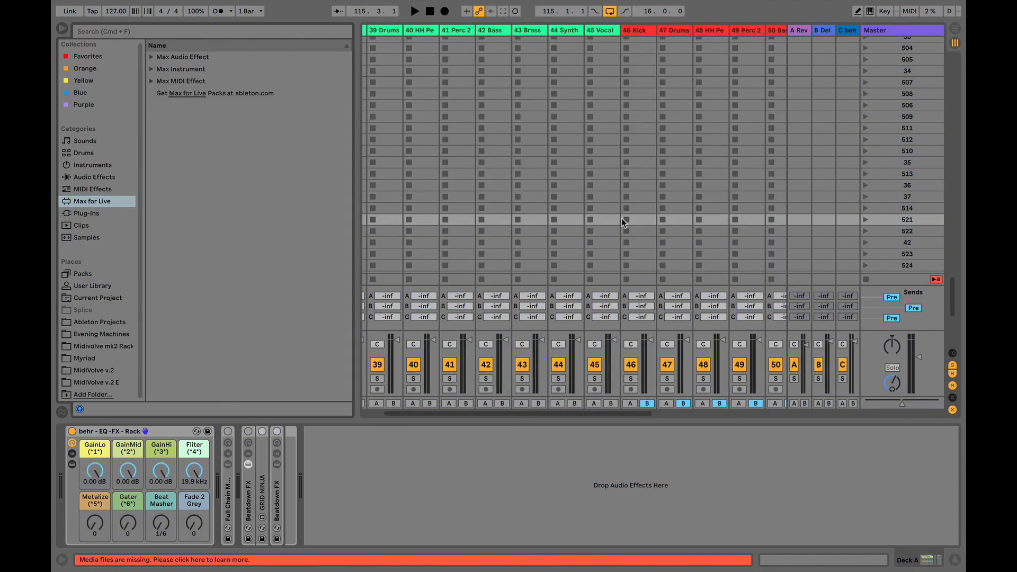